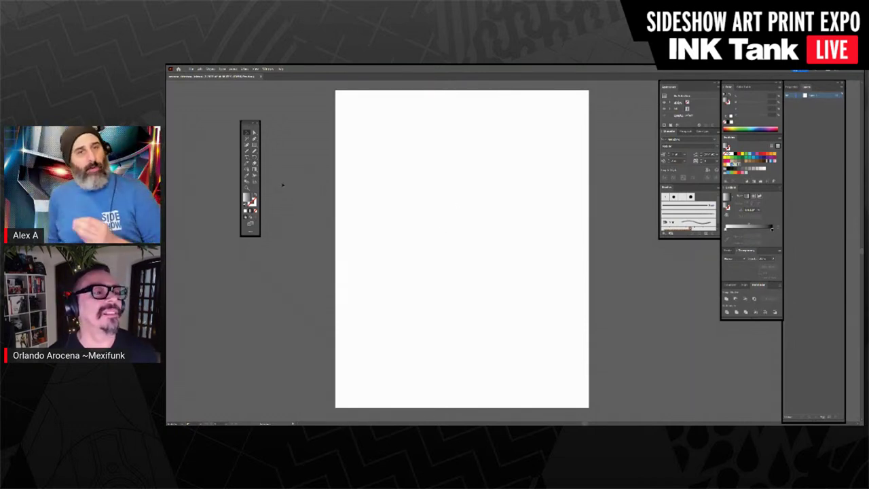
# Step: Draw a gradient-filled rectangle covering almost the whole artboard and switch its black and white gradient stops to CMYK colour
pyautogui.click(254, 145)
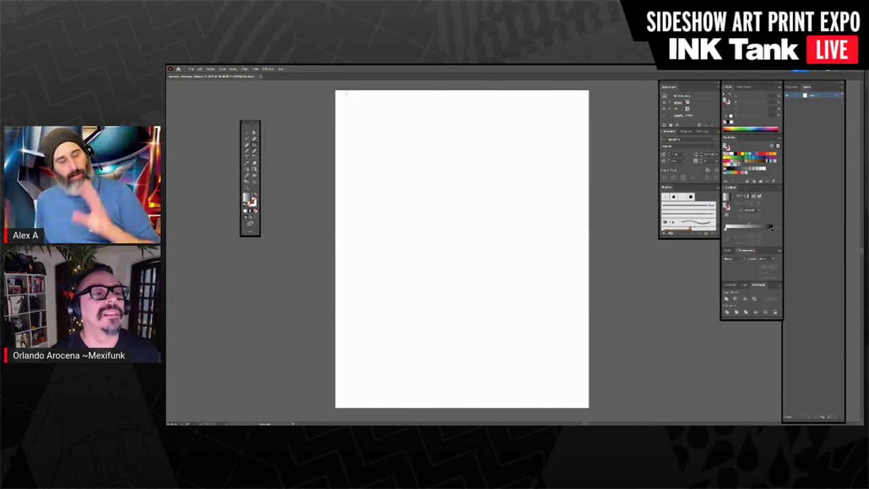
pyautogui.moveTo(339, 94); pyautogui.dragTo(586, 402)
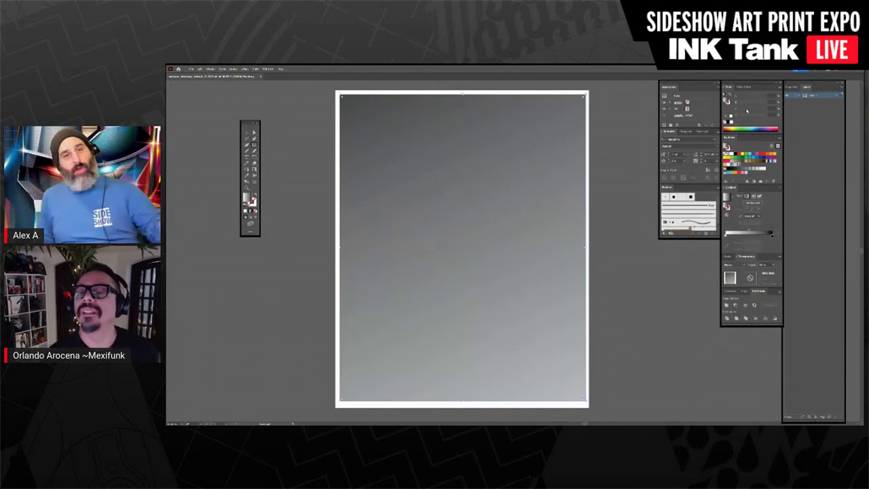
pyautogui.click(771, 236)
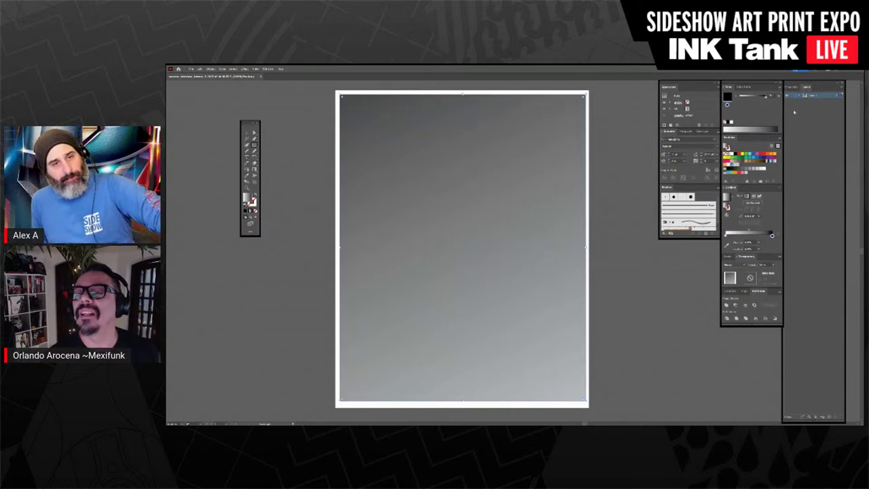
pyautogui.click(795, 112)
pyautogui.click(726, 235)
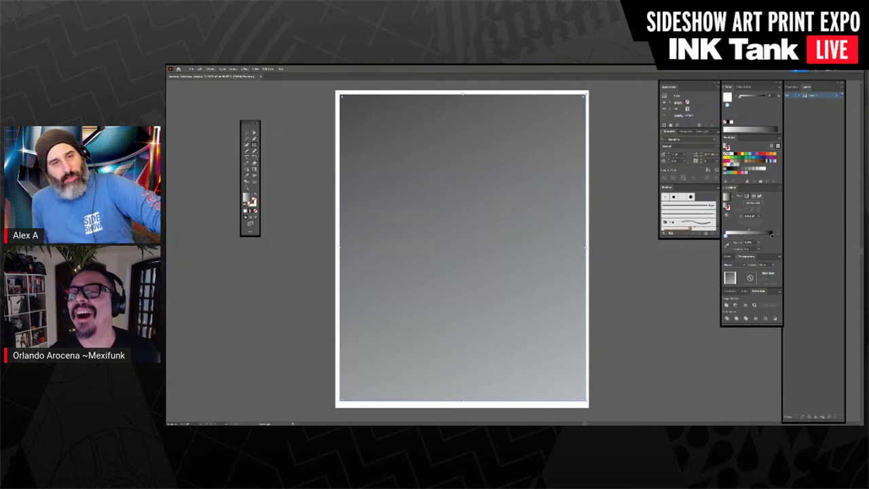
pyautogui.click(785, 111)
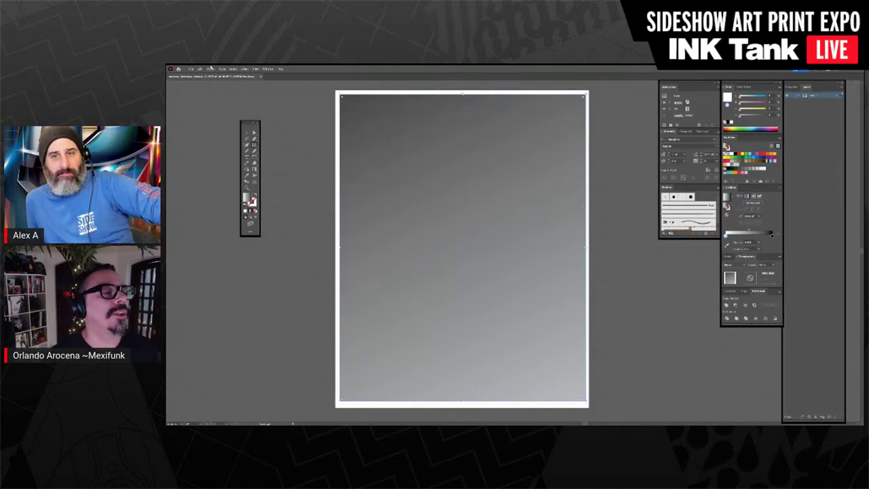
pyautogui.rightClick(271, 167)
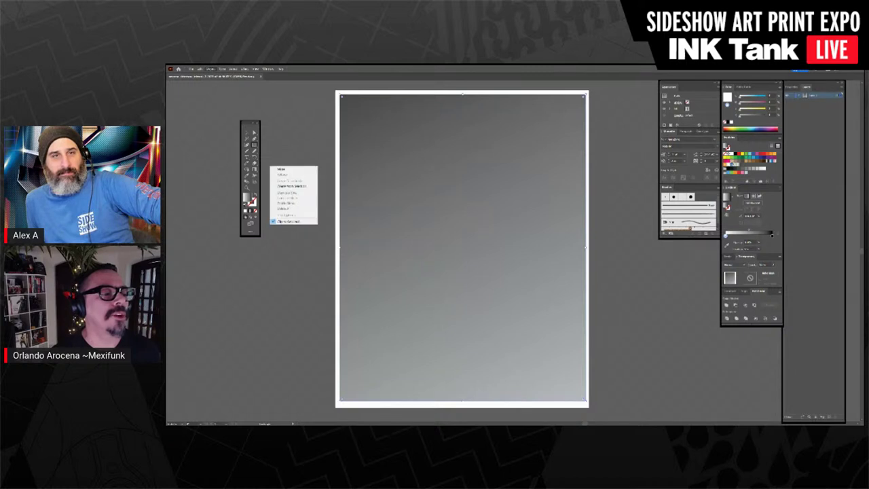
pyautogui.rightClick(270, 179)
pyautogui.press('Escape')
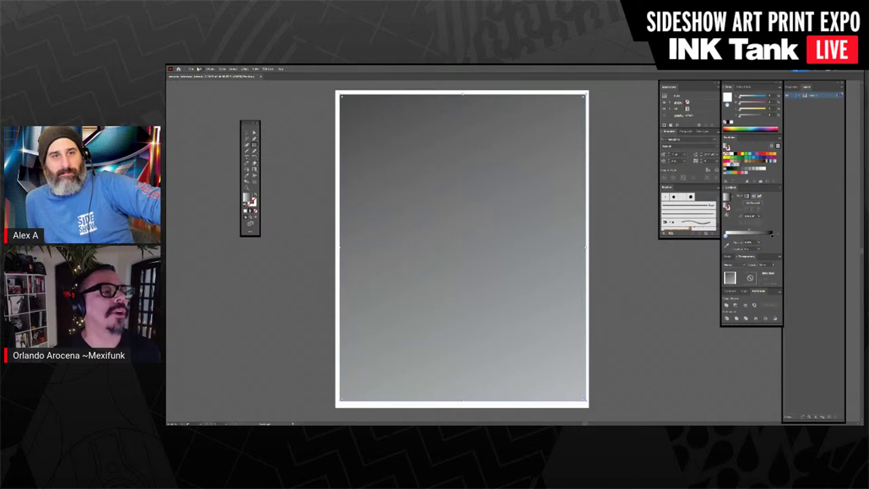
# Step: Recolour the rectangle's gradient to pink with Adjust Color Balance, previewing while raising magenta and lowering cyan and black, and deselect it
pyautogui.rightClick(279, 154)
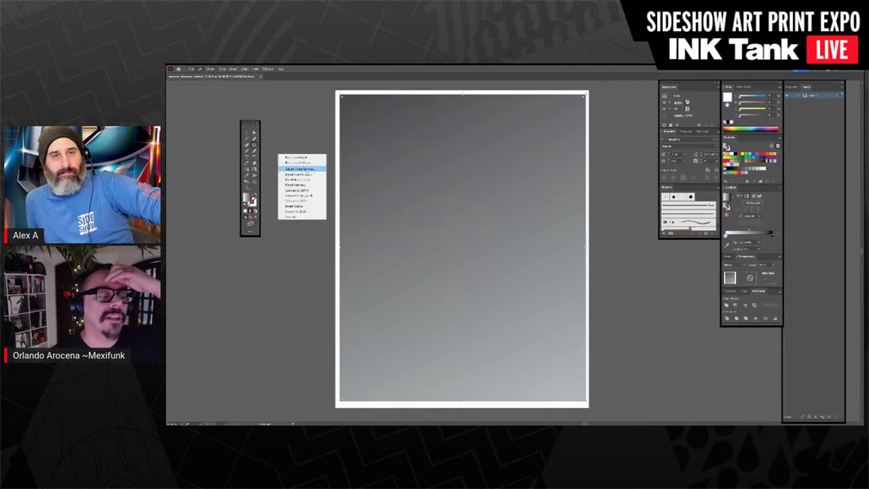
pyautogui.click(308, 168)
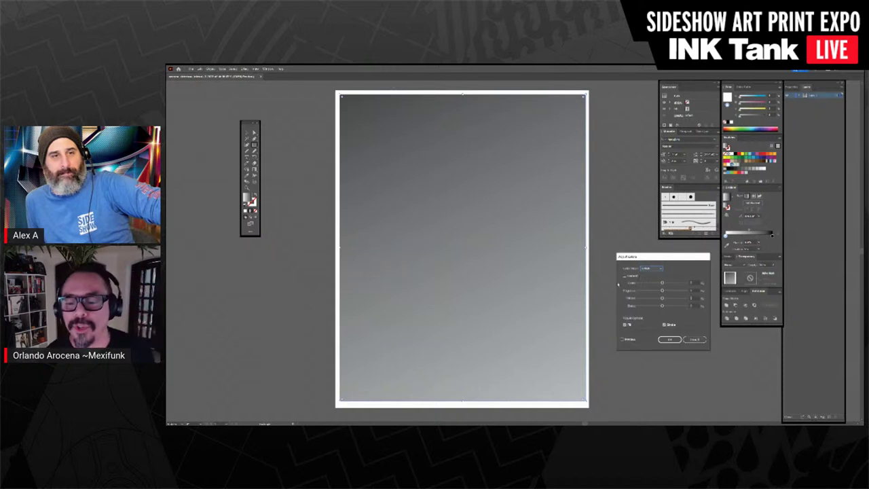
pyautogui.click(622, 341)
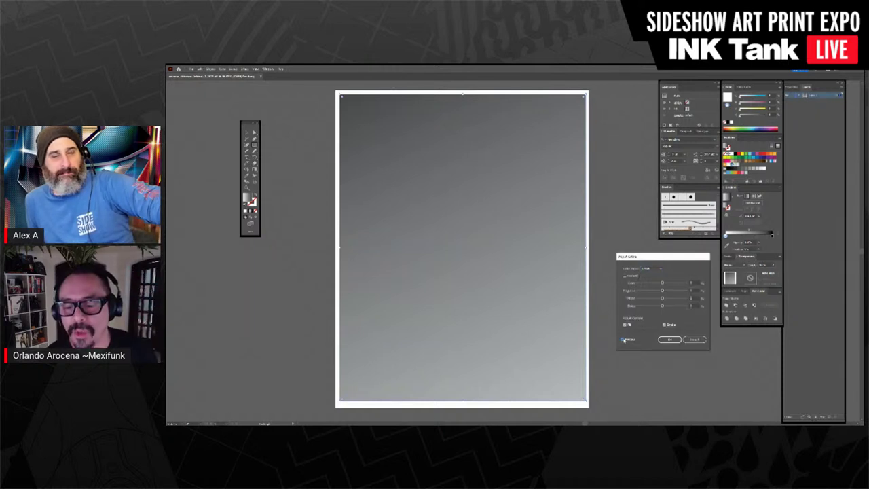
pyautogui.moveTo(666, 284)
pyautogui.mouseDown()
pyautogui.moveTo(654, 306)
pyautogui.moveTo(668, 290)
pyautogui.mouseUp()
pyautogui.click(662, 298)
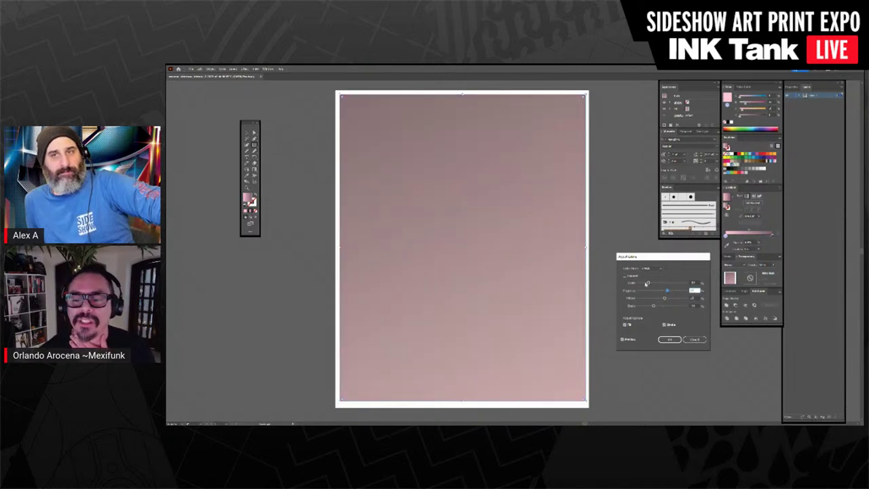
pyautogui.moveTo(647, 284); pyautogui.dragTo(676, 290)
pyautogui.click(664, 298)
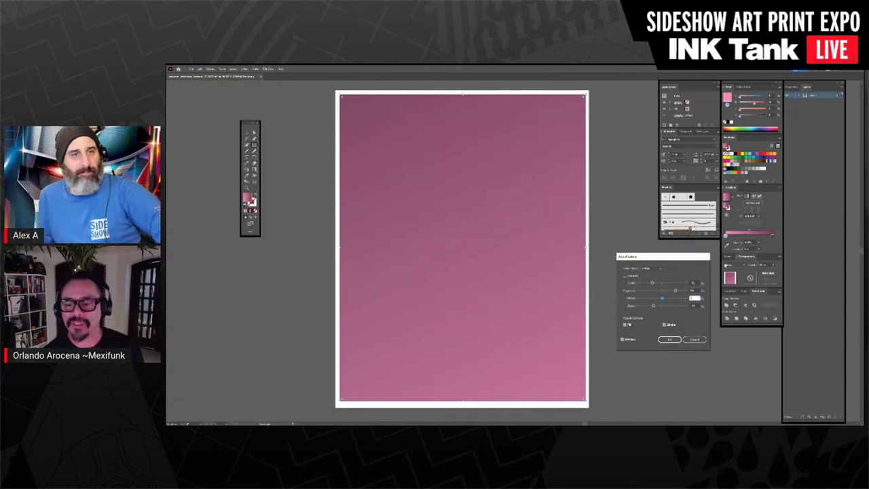
pyautogui.click(669, 340)
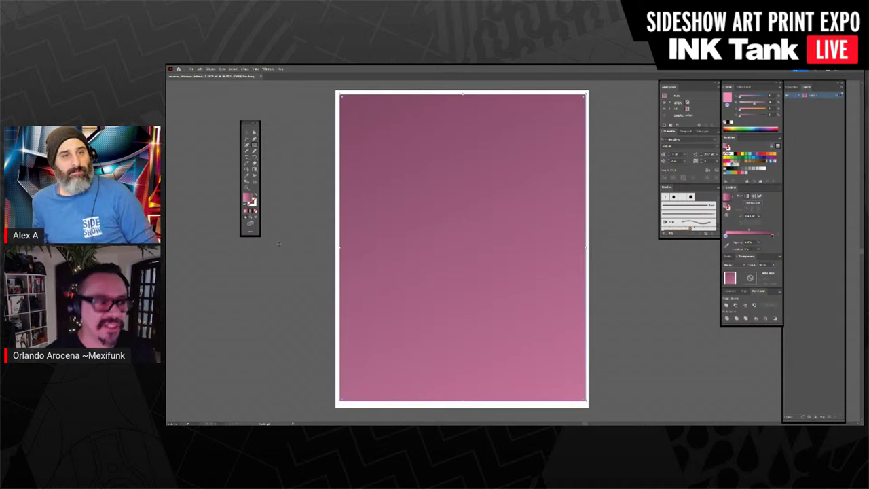
pyautogui.click(247, 132)
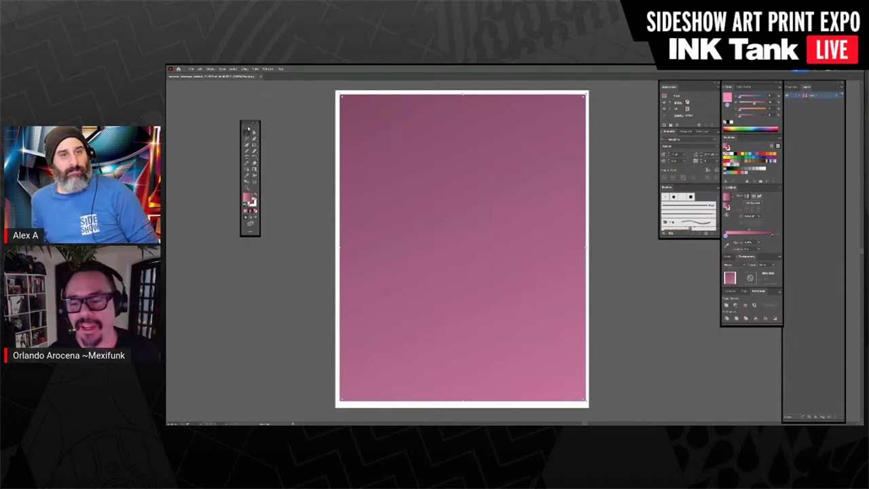
pyautogui.click(641, 296)
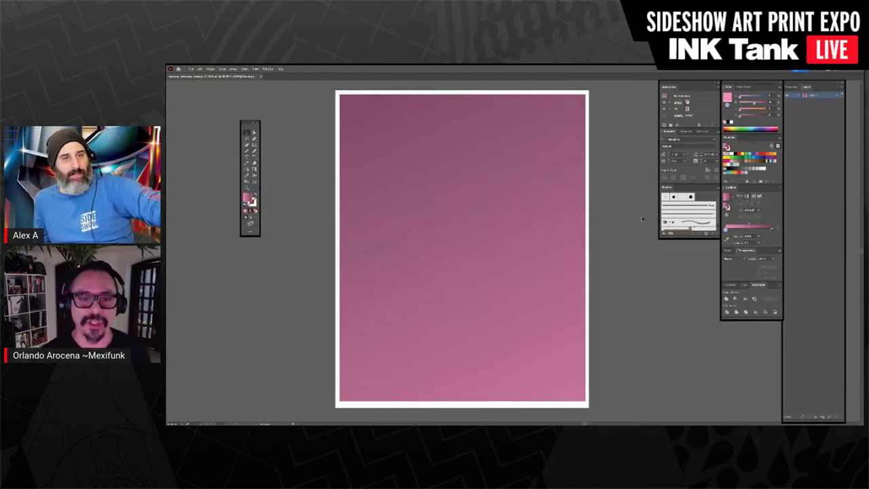
# Step: Redirect the rectangle's gradient vertically, from pink near the lower edge to dark plum above the middle, with the pink stop at the gradient's start
pyautogui.click(454, 256)
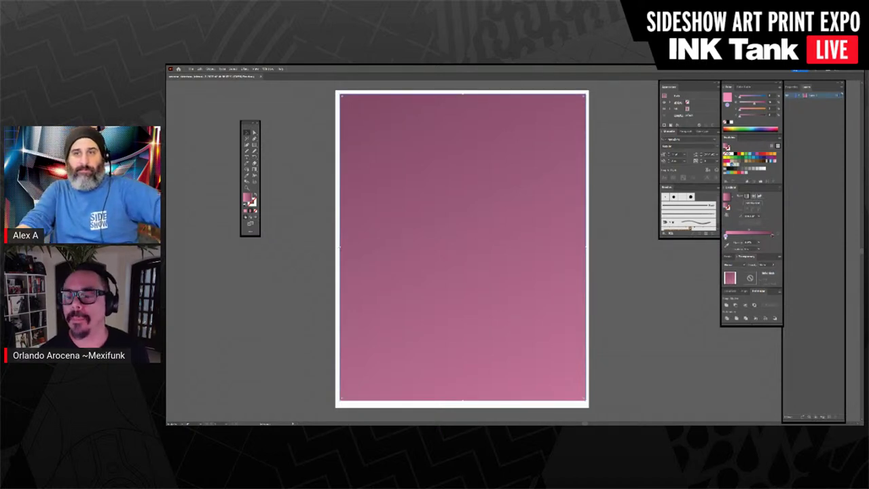
pyautogui.moveTo(726, 236); pyautogui.dragTo(737, 235)
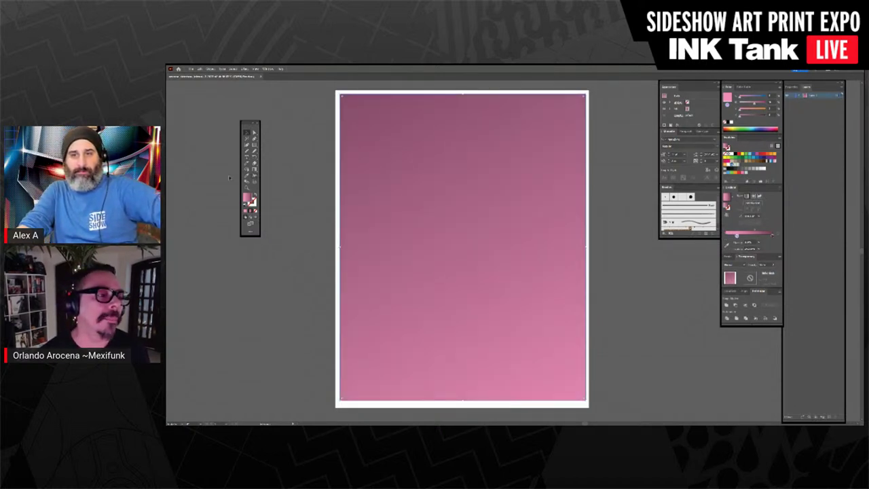
pyautogui.press('g')
pyautogui.moveTo(454, 390); pyautogui.dragTo(463, 217)
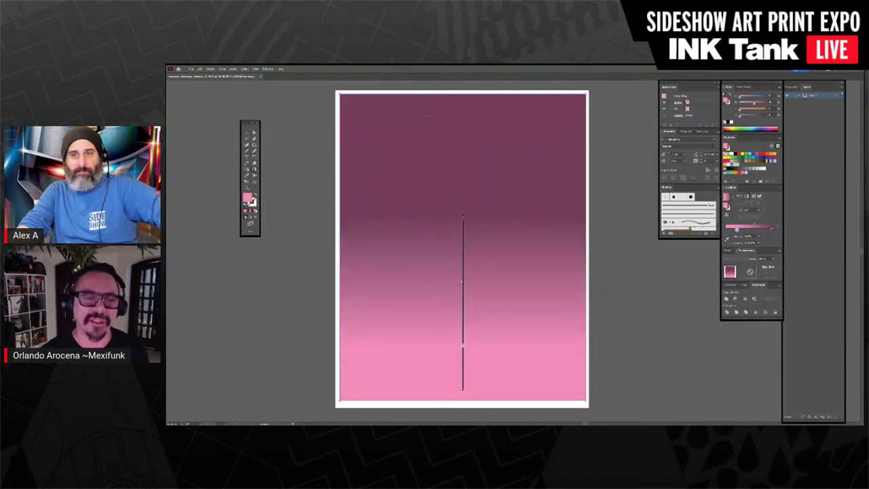
pyautogui.moveTo(775, 231); pyautogui.dragTo(721, 234)
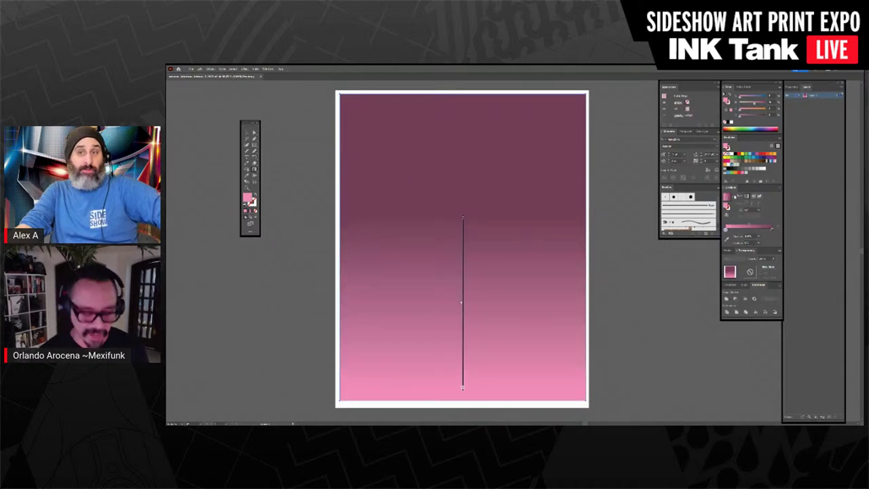
pyautogui.click(247, 132)
pyautogui.click(271, 128)
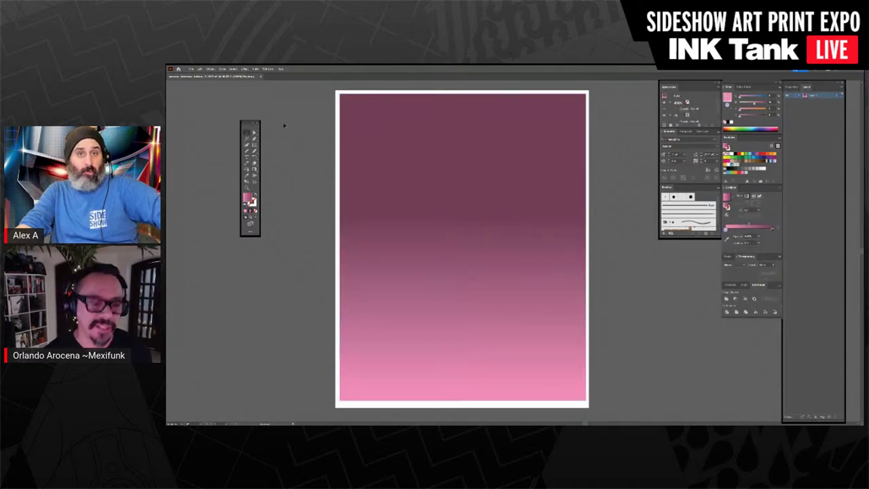
# Step: Inspect the artwork in Outline view and nudge the gradient rectangle slightly down and to the right
pyautogui.hotkey('ctrl', 'y')
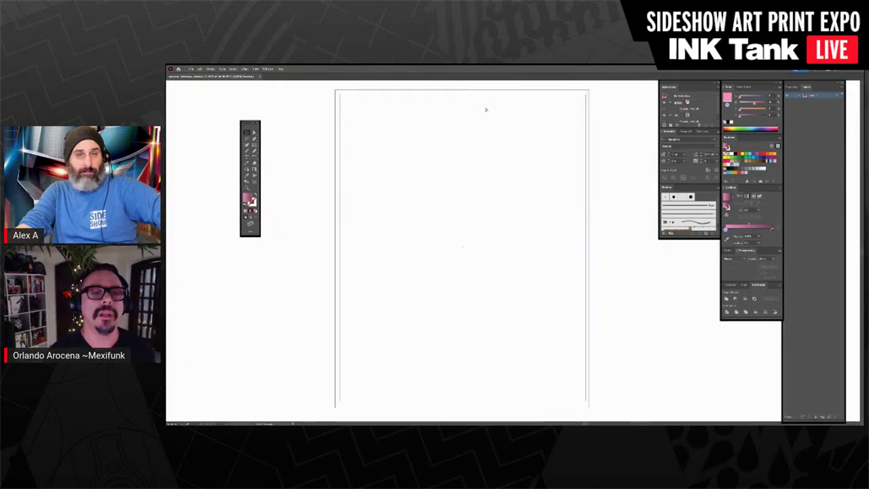
pyautogui.hotkey('ctrl', 'y')
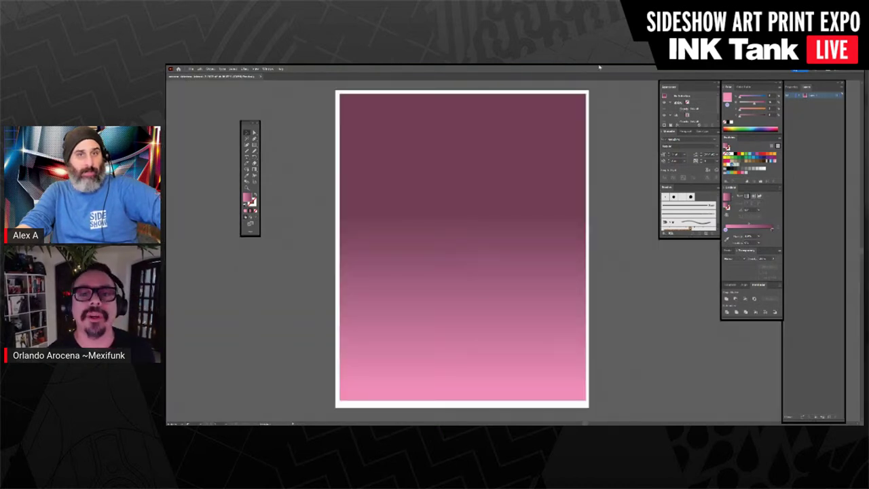
pyautogui.moveTo(565, 118); pyautogui.dragTo(567, 98)
pyautogui.hotkey('ctrl', 'y')
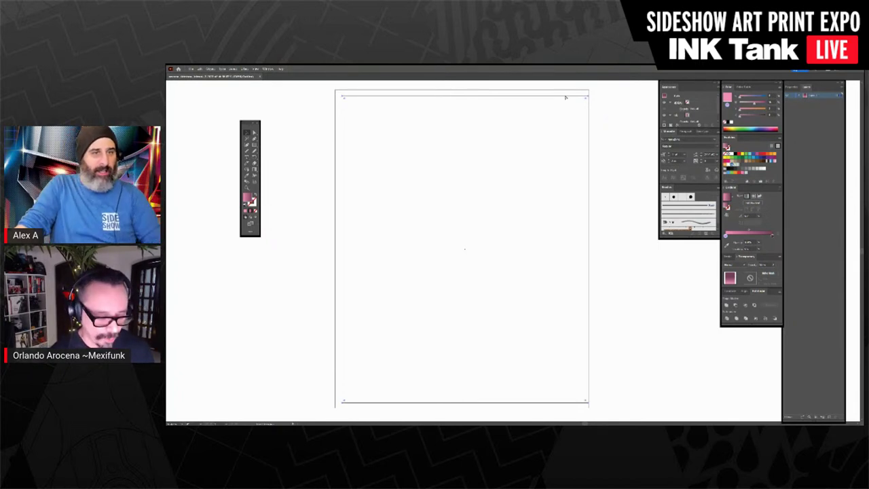
pyautogui.hotkey('ctrl', 'y')
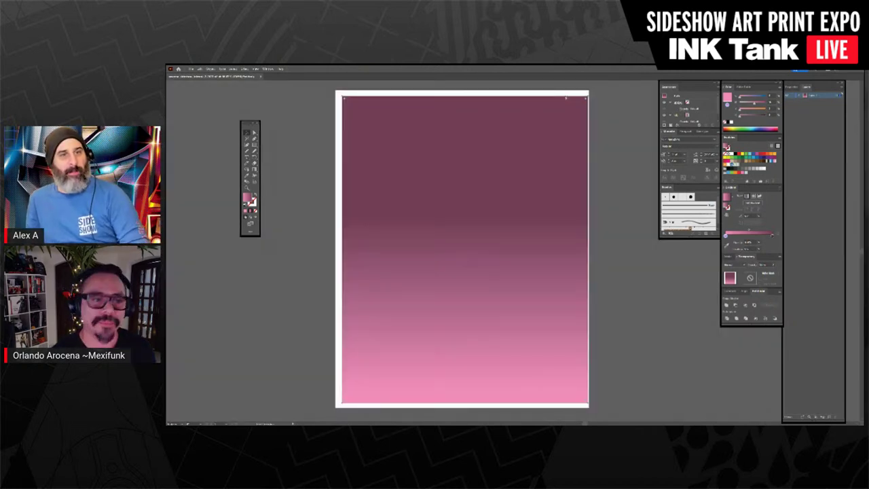
# Step: Hide the selection edges and move the gradient rectangle slightly up and to the left on the artboard
pyautogui.hotkey('ctrl', 'h')
pyautogui.moveTo(510, 143); pyautogui.dragTo(506, 141)
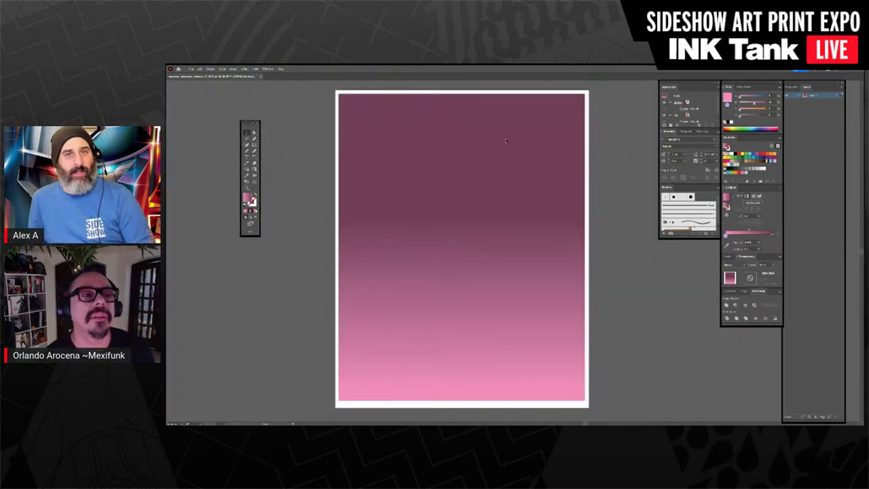
pyautogui.click(506, 143)
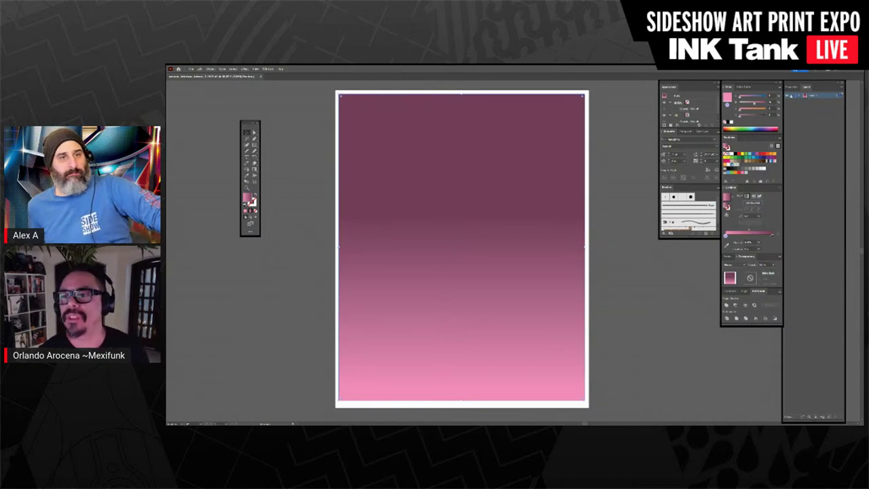
# Step: Lock the layer holding the gradient rectangle and create a new empty layer above it
pyautogui.click(793, 96)
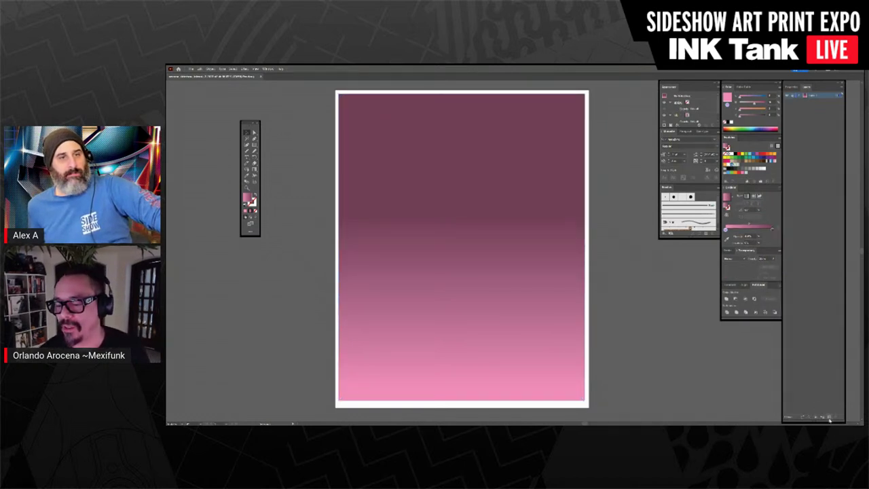
pyautogui.click(829, 418)
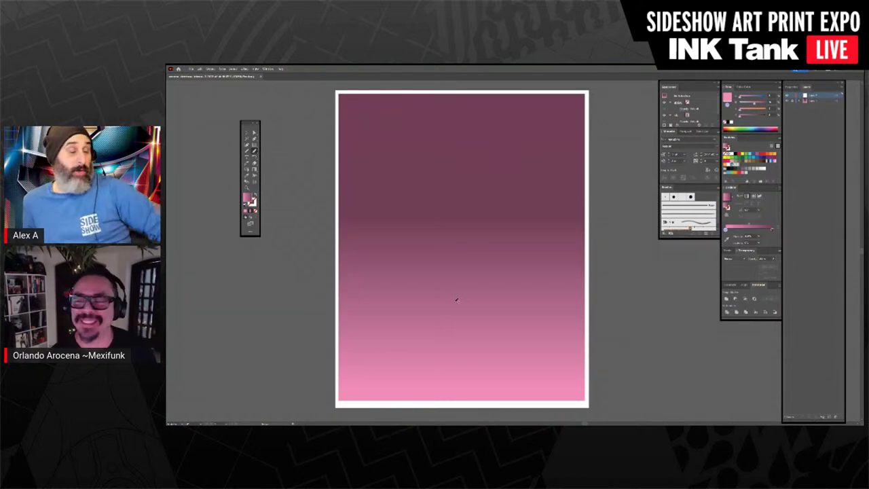
pyautogui.click(246, 132)
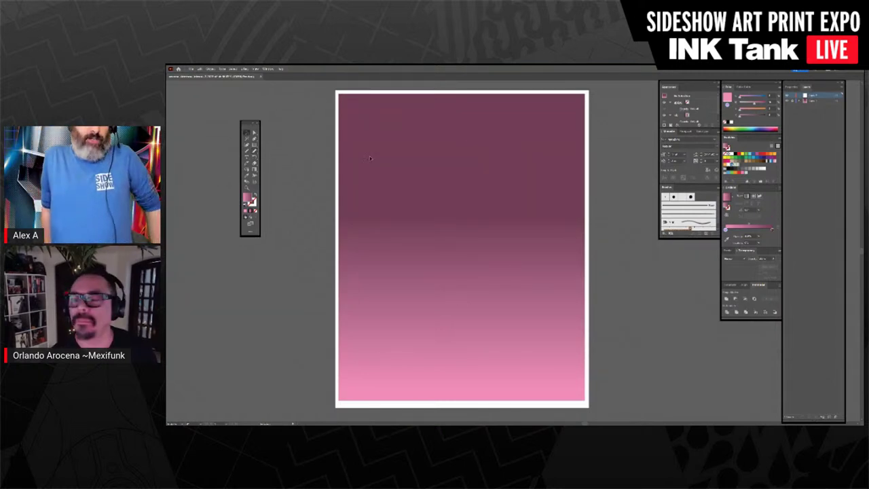
# Step: Unlock the gradient rectangle's layer and reverse the rectangle's gradient so pink fills the upper part
pyautogui.click(793, 101)
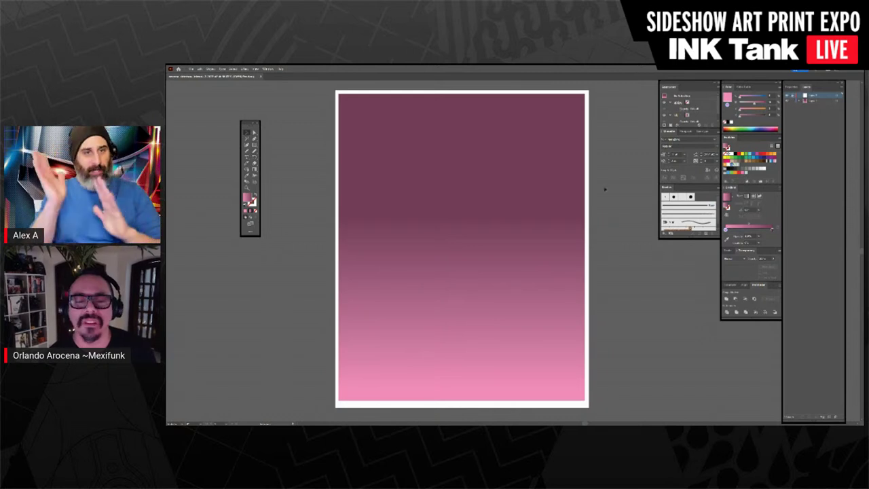
pyautogui.click(518, 219)
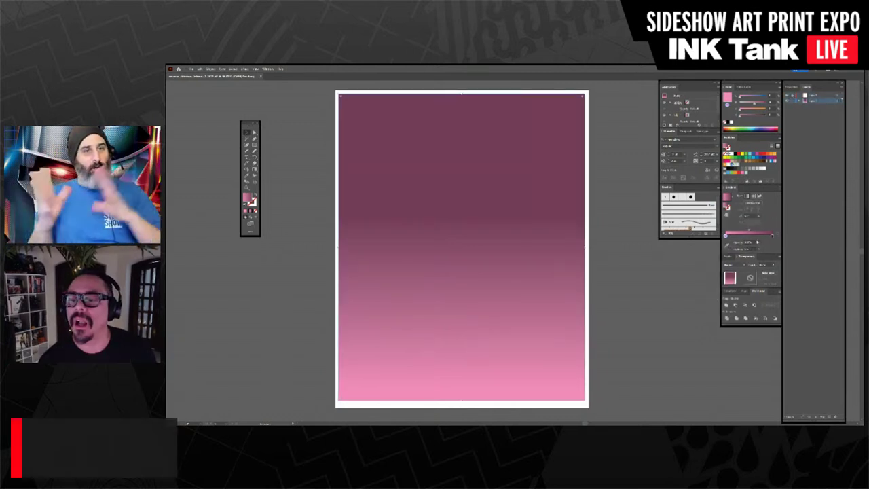
pyautogui.click(726, 215)
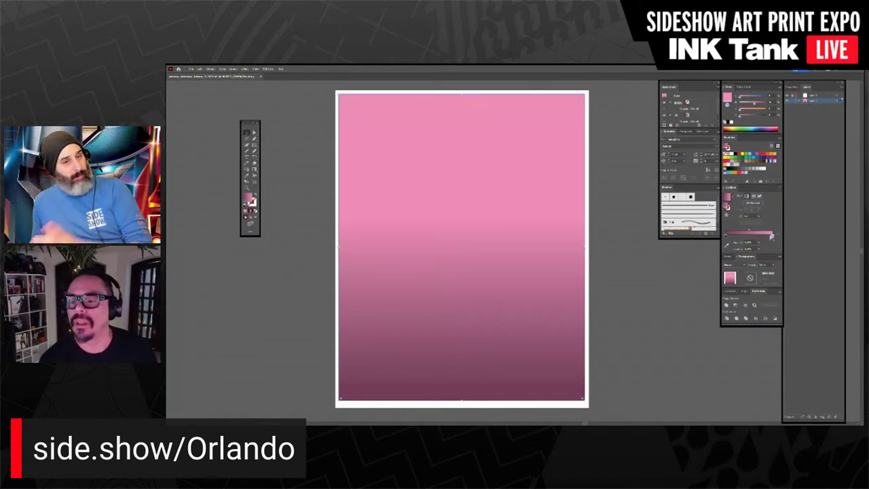
# Step: Duplicate the pink gradient stop to the middle of the gradient and recolour the copy orange
pyautogui.moveTo(772, 236); pyautogui.dragTo(751, 236)
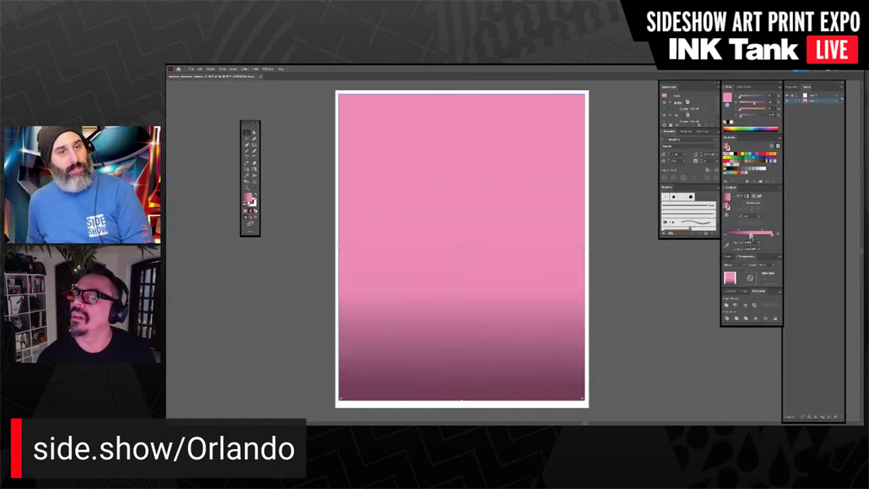
pyautogui.moveTo(740, 110)
pyautogui.mouseDown()
pyautogui.moveTo(755, 104)
pyautogui.moveTo(741, 99)
pyautogui.mouseUp()
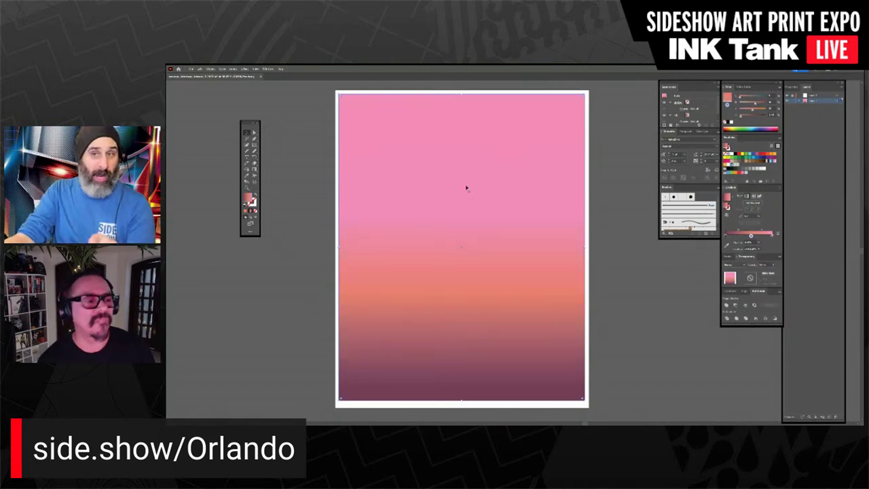
# Step: Redirect the background gradient along a steep diagonal, from plum near the lower centre to pink toward the upper right
pyautogui.click(254, 169)
pyautogui.click(413, 366)
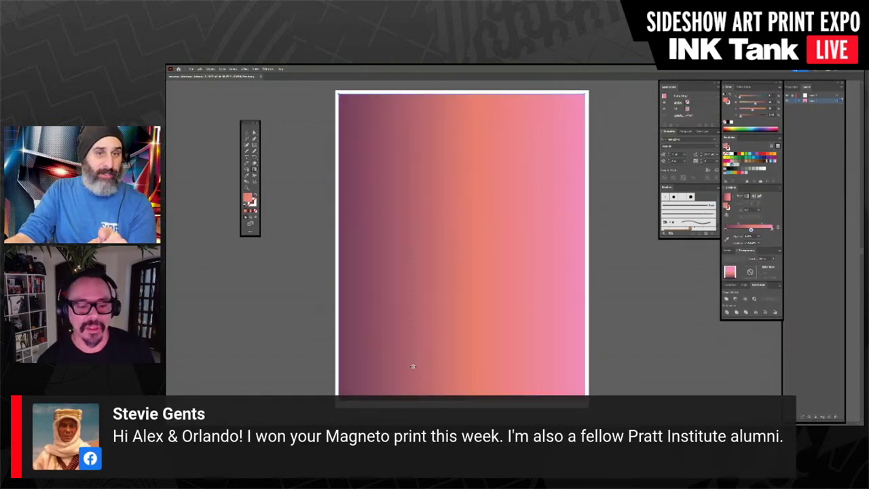
pyautogui.moveTo(389, 350); pyautogui.dragTo(521, 163)
pyautogui.moveTo(431, 365)
pyautogui.mouseDown()
pyautogui.moveTo(479, 376)
pyautogui.moveTo(488, 143)
pyautogui.mouseUp()
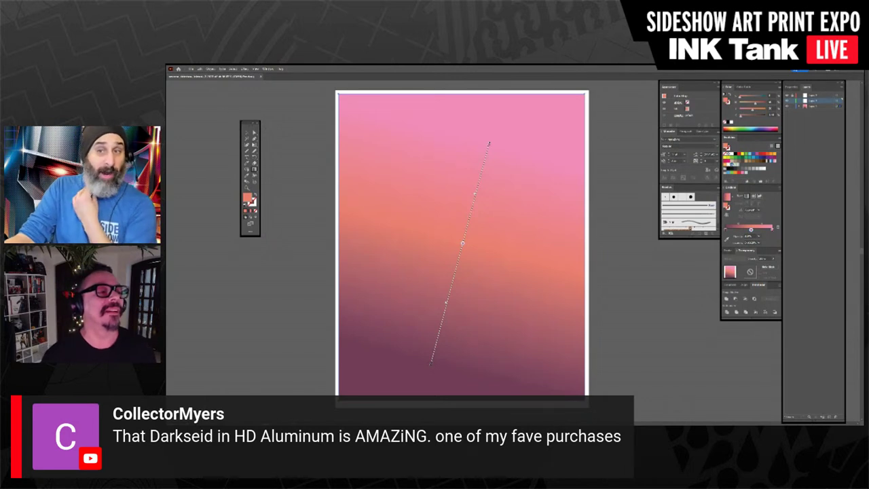
# Step: Lock the background's layer and draw a freehand mountain ridge line sloping down across the artwork on the layer above
pyautogui.click(255, 151)
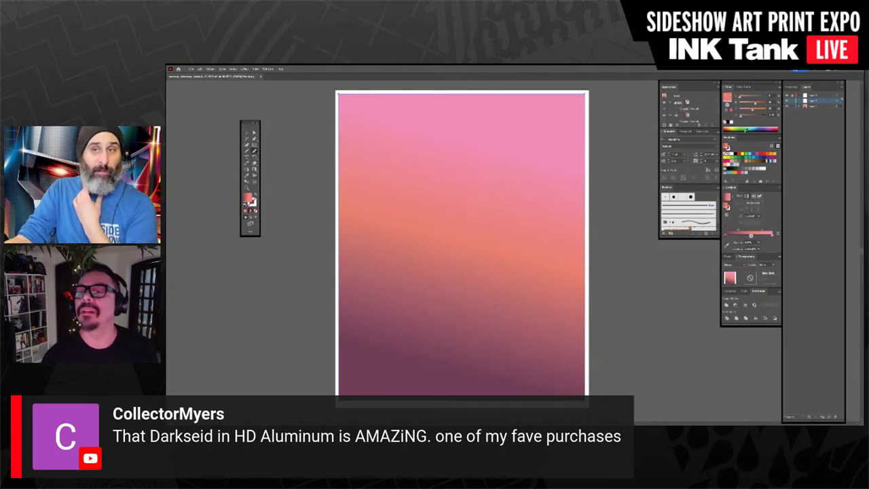
pyautogui.click(792, 106)
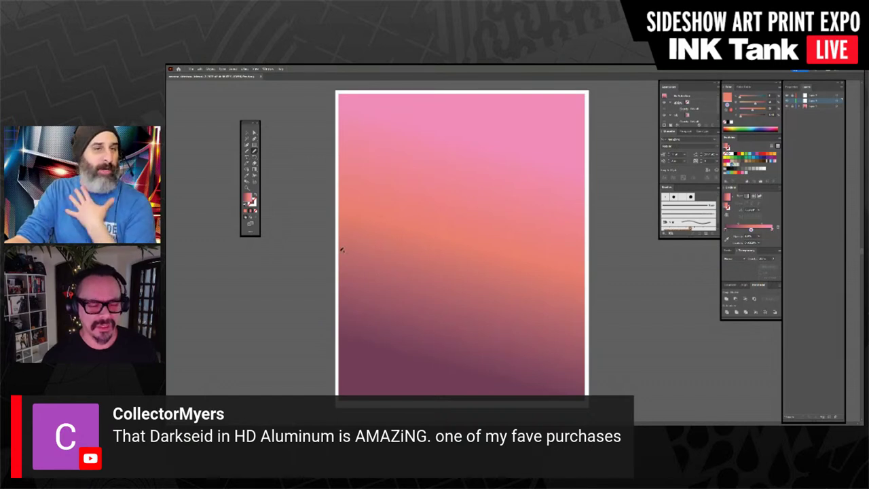
pyautogui.moveTo(446, 288)
pyautogui.mouseDown()
pyautogui.moveTo(514, 277)
pyautogui.moveTo(539, 303)
pyautogui.moveTo(559, 302)
pyautogui.moveTo(584, 329)
pyautogui.mouseUp()
# Step: Extend the ridge line with the Pen tool around the background's lower corners and close it into a gradient-filled mountain shape
pyautogui.click(246, 145)
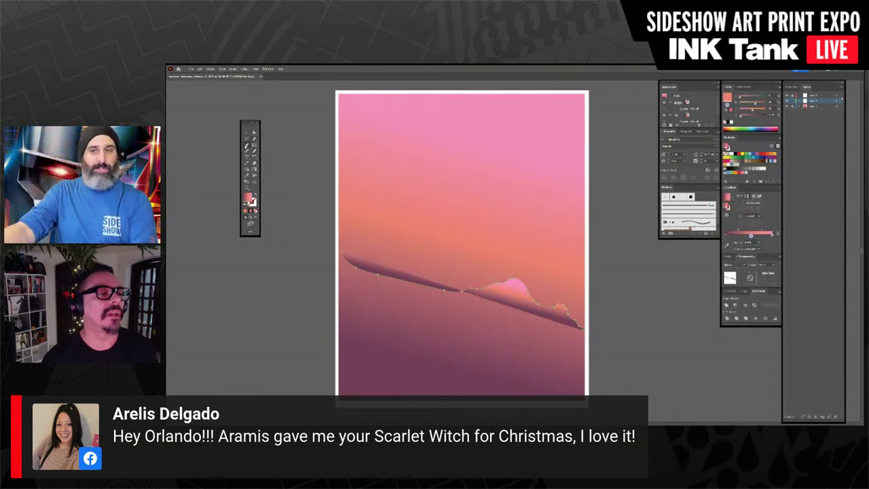
pyautogui.click(255, 139)
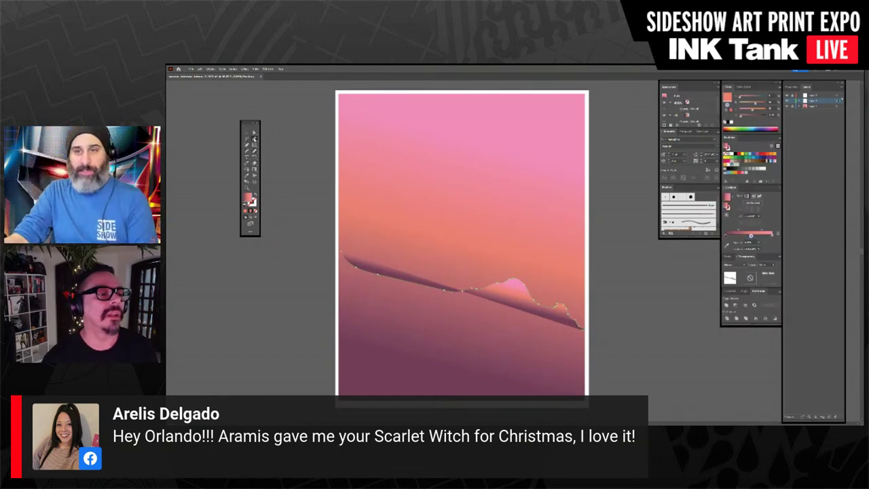
pyautogui.click(341, 252)
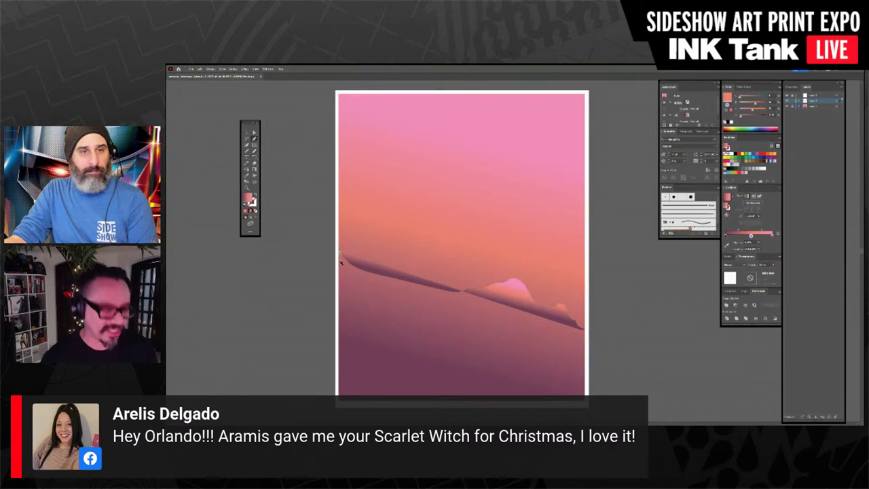
pyautogui.click(341, 257)
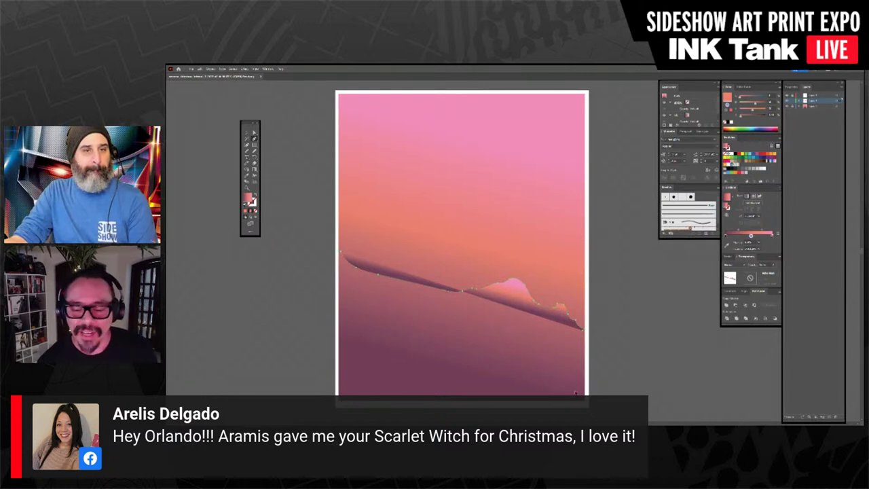
pyautogui.click(586, 403)
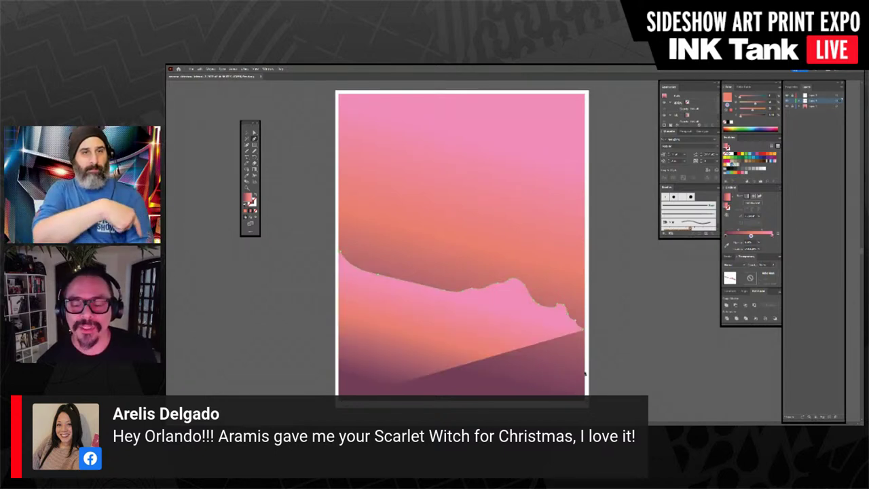
pyautogui.click(584, 331)
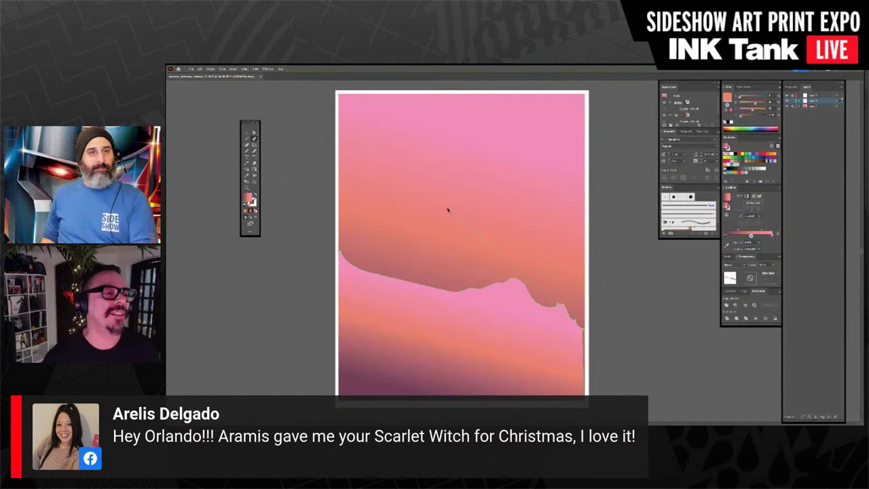
# Step: Adjust the anchor point at the ridge's right end so the mountain shape meets the background's right edge
pyautogui.click(247, 132)
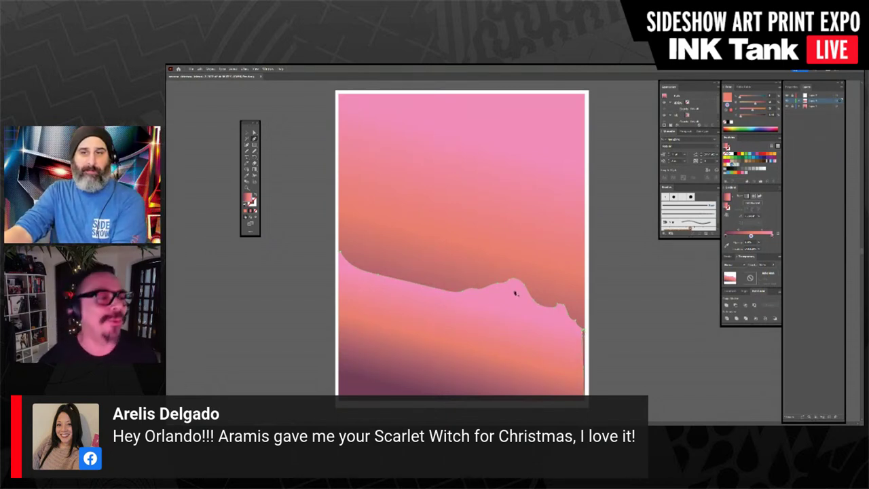
pyautogui.click(254, 132)
pyautogui.click(623, 310)
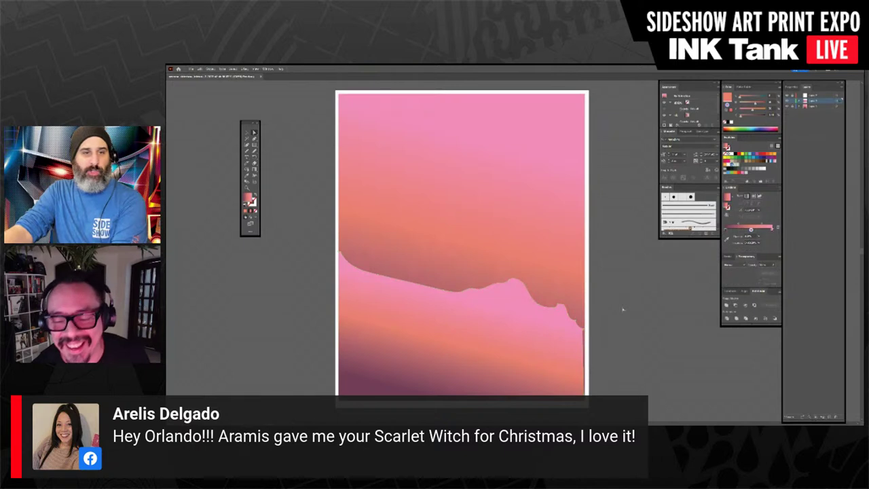
pyautogui.click(584, 332)
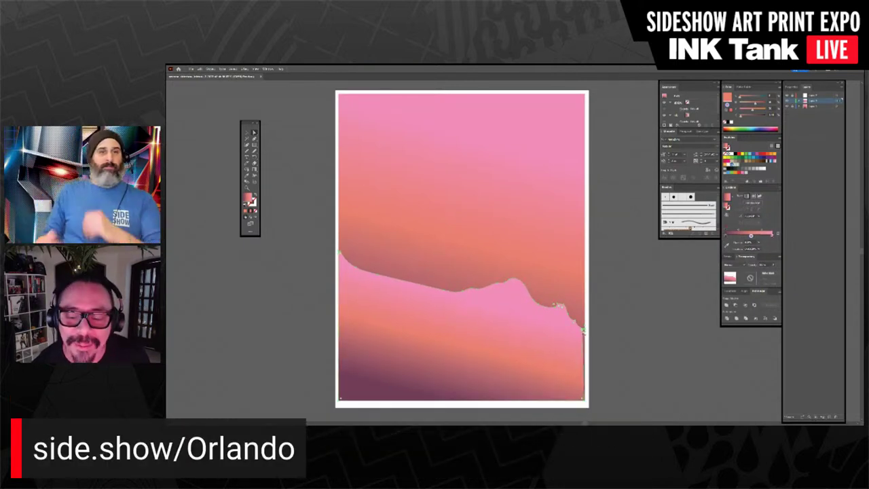
pyautogui.click(602, 330)
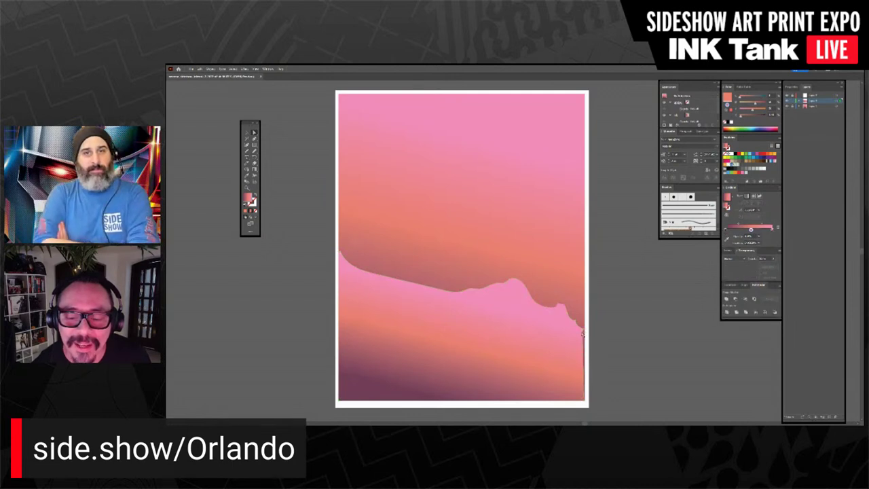
pyautogui.click(585, 333)
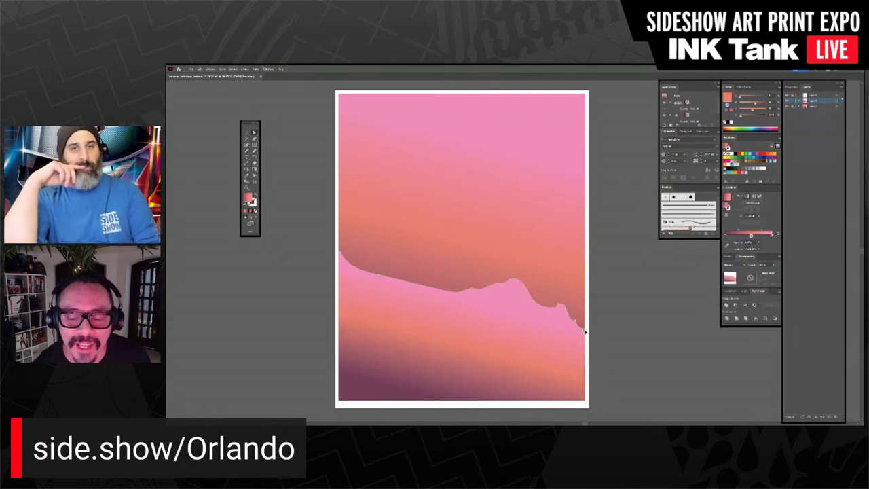
pyautogui.click(614, 310)
pyautogui.click(614, 310)
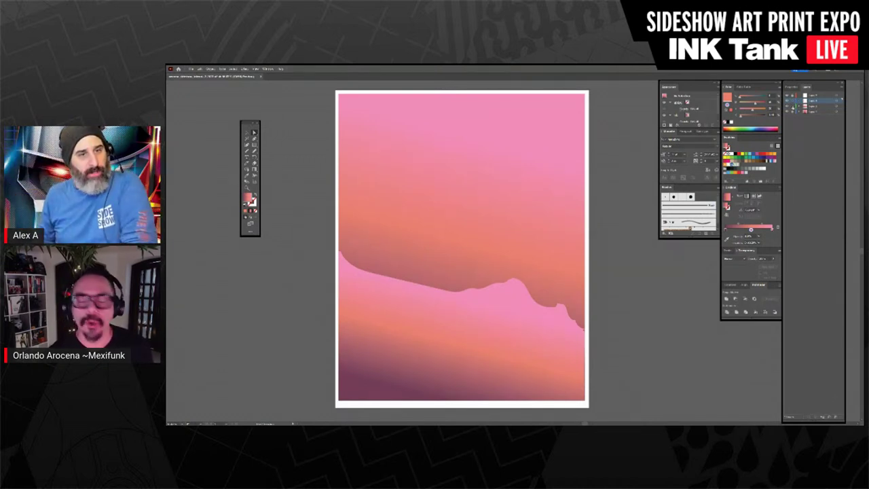
# Step: Reshape the mountain's ridge line by pulling up a narrow spike just left of the main peak
pyautogui.click(464, 296)
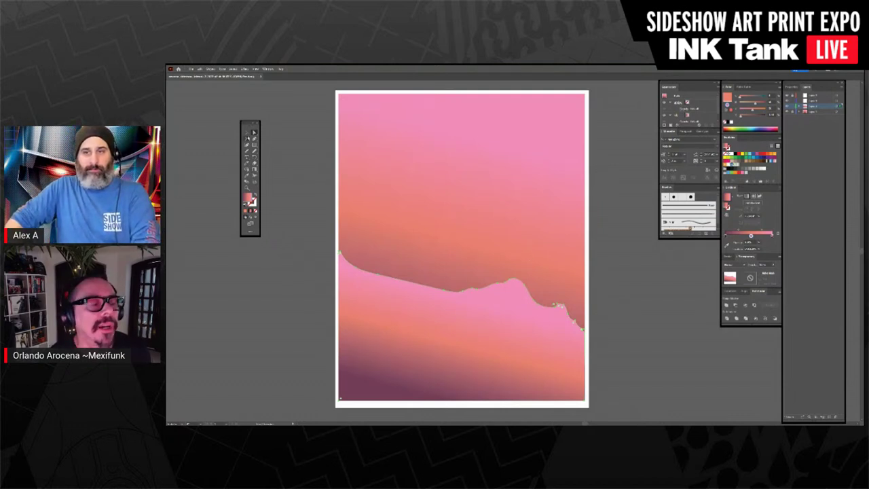
pyautogui.click(254, 138)
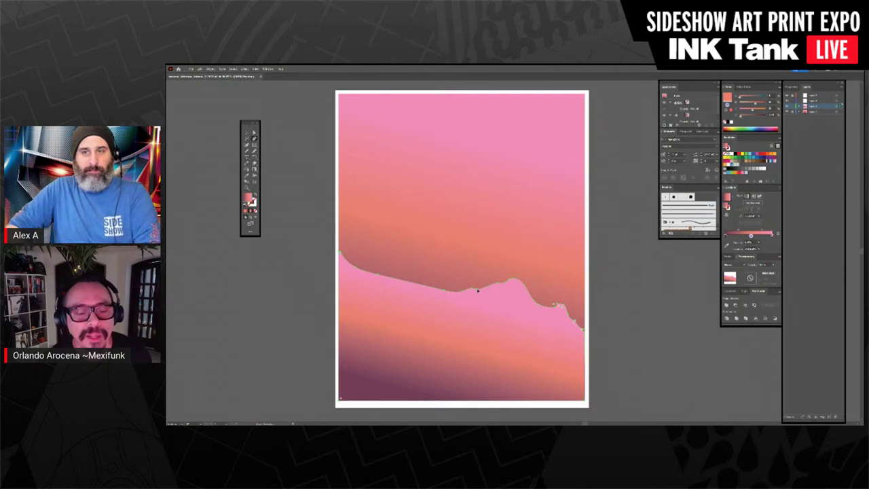
pyautogui.moveTo(477, 291); pyautogui.dragTo(479, 283)
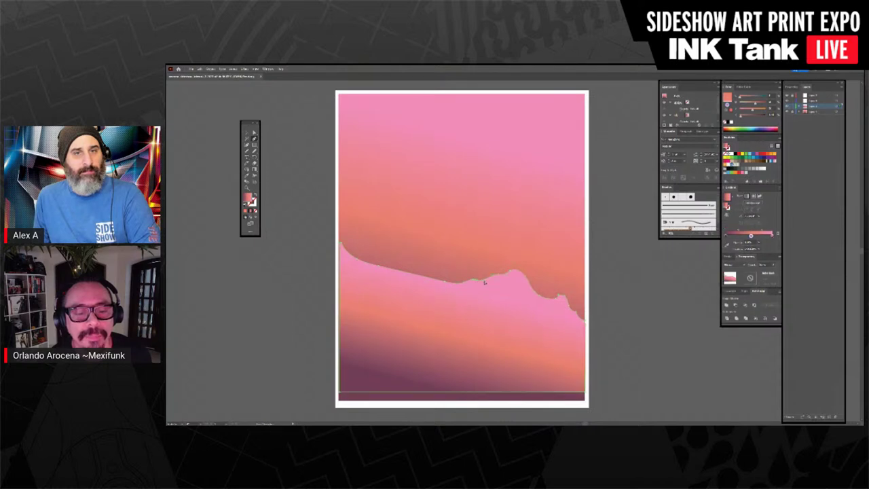
pyautogui.moveTo(484, 282); pyautogui.dragTo(473, 263)
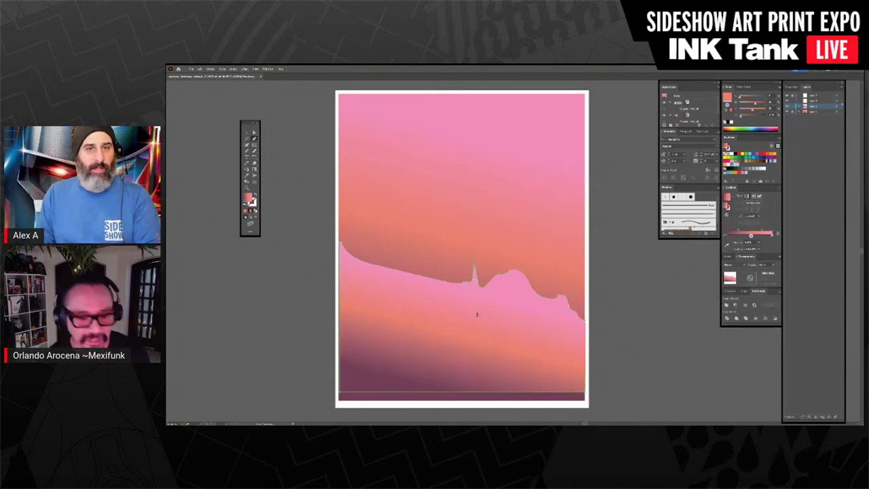
pyautogui.click(561, 241)
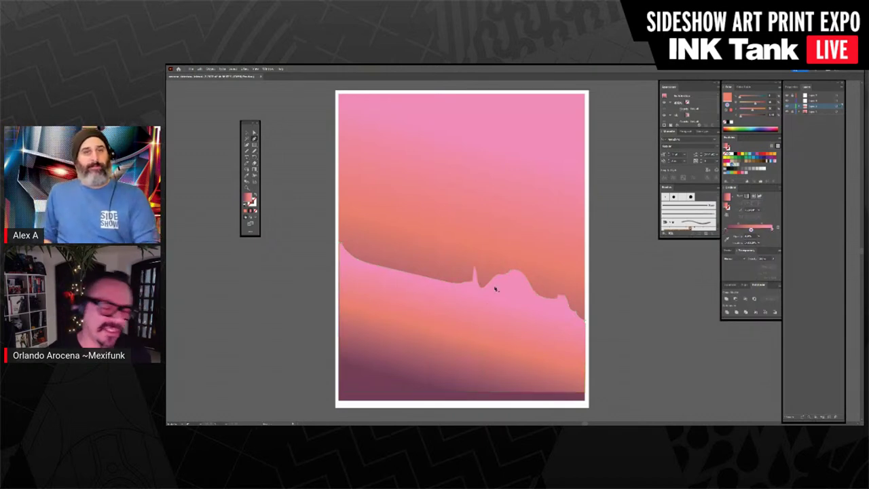
# Step: Try drawing small freehand shapes along the ridge on both sides of the spike, and undo them
pyautogui.click(254, 150)
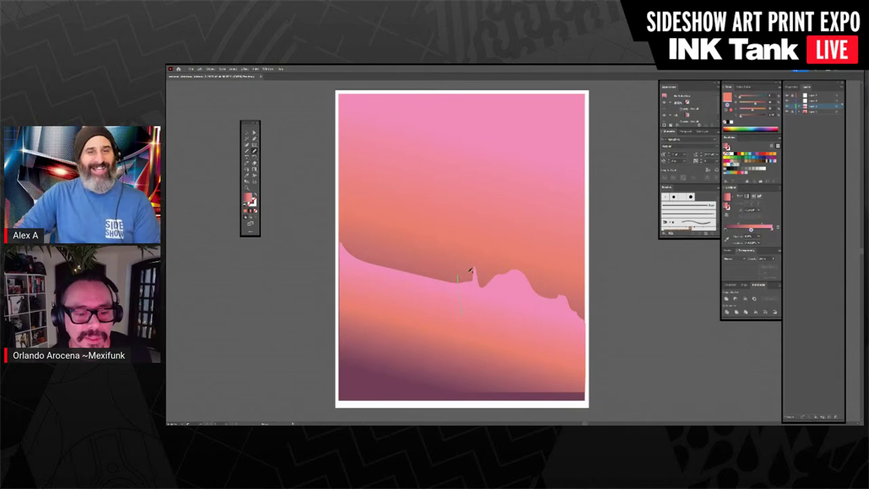
pyautogui.moveTo(469, 271); pyautogui.dragTo(472, 310)
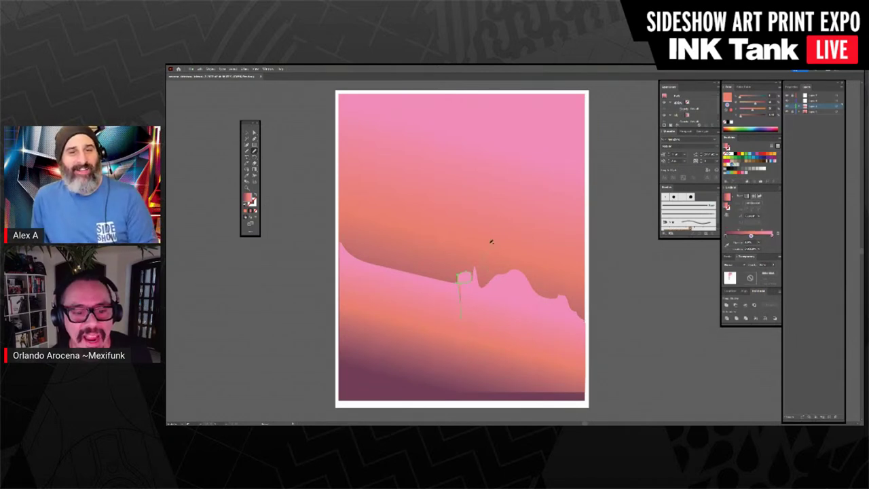
pyautogui.moveTo(492, 259); pyautogui.dragTo(483, 283)
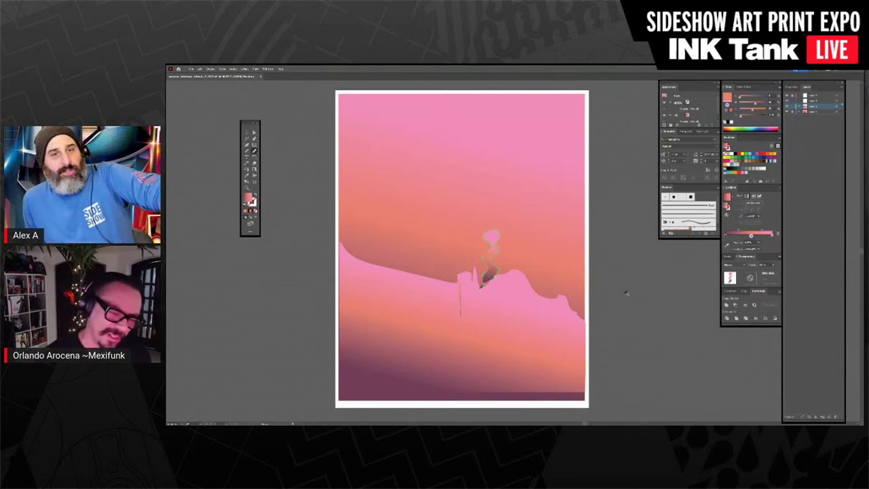
pyautogui.hotkey('ctrl', 'z')
pyautogui.hotkey('ctrl', 'z')
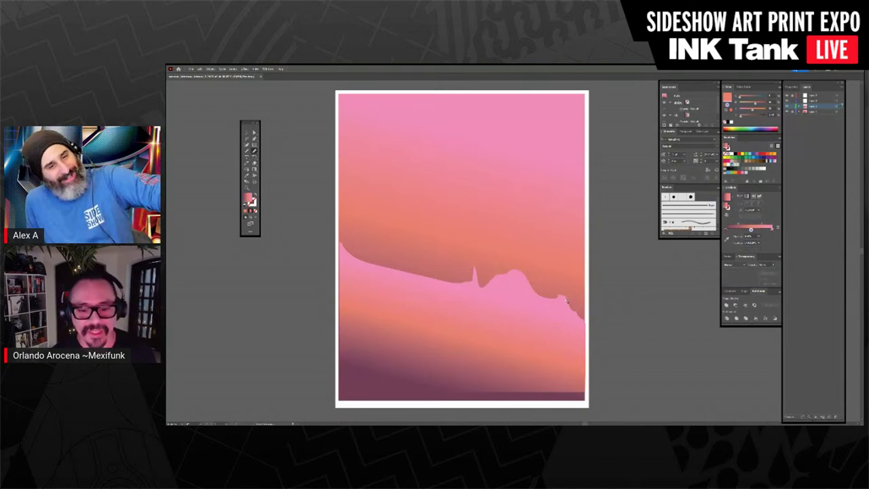
# Step: Move the mountain shape down to align its base with the background's lower edge, and check the paths in outline view
pyautogui.click(246, 132)
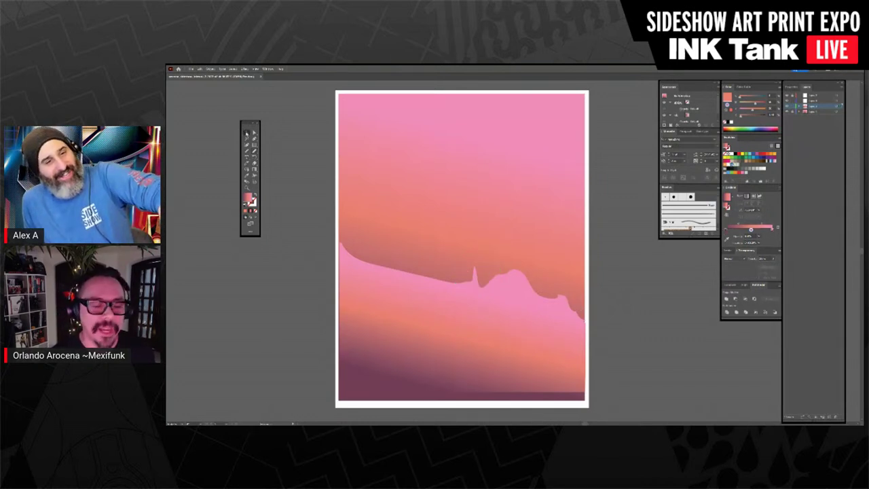
pyautogui.moveTo(516, 322); pyautogui.dragTo(518, 330)
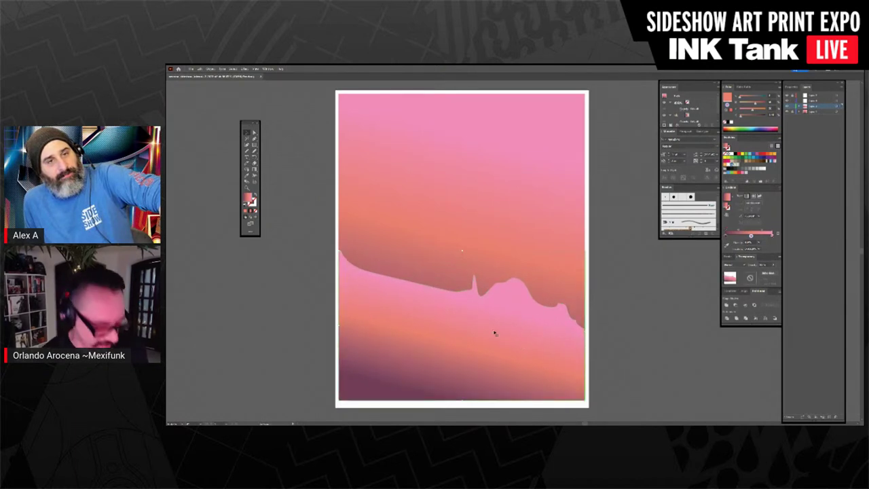
pyautogui.press('a')
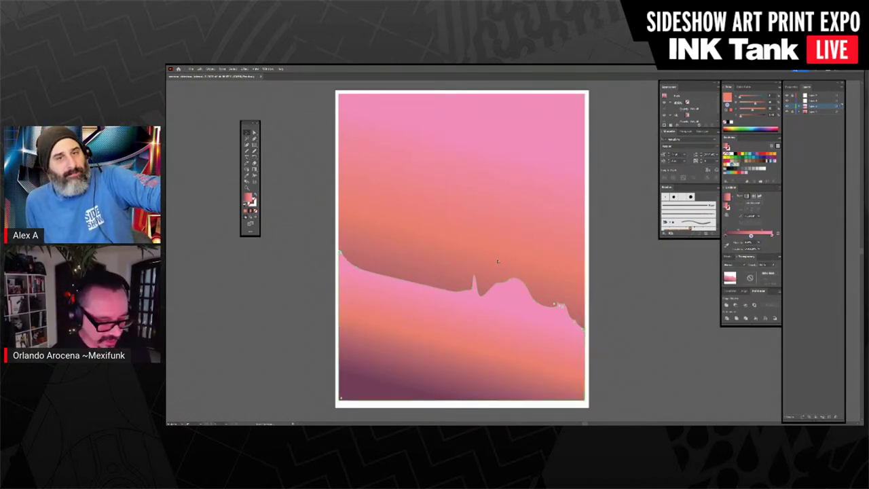
pyautogui.hotkey('ctrl', 'y')
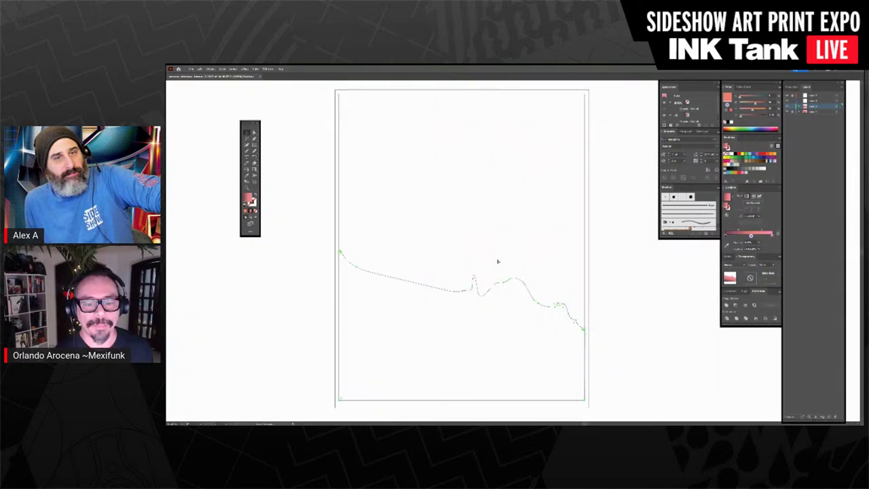
pyautogui.hotkey('ctrl', 'y')
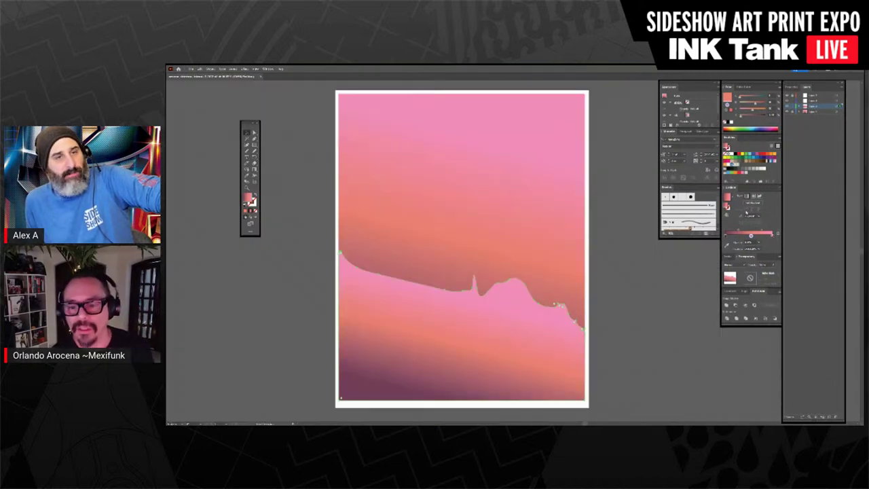
pyautogui.click(632, 256)
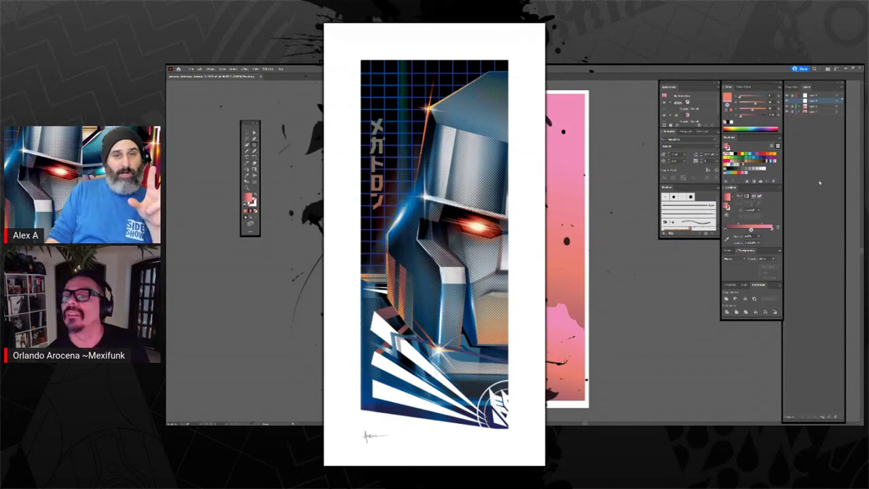
# Step: Move the empty layer beneath the mountain layer and draw a large gradient-filled circle on it behind the ridge
pyautogui.moveTo(818, 101); pyautogui.dragTo(820, 109)
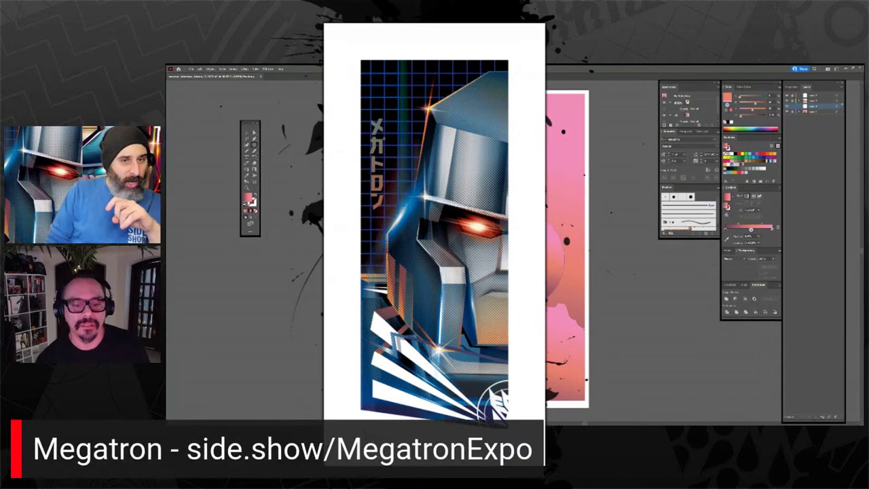
pyautogui.moveTo(595, 272); pyautogui.dragTo(551, 272)
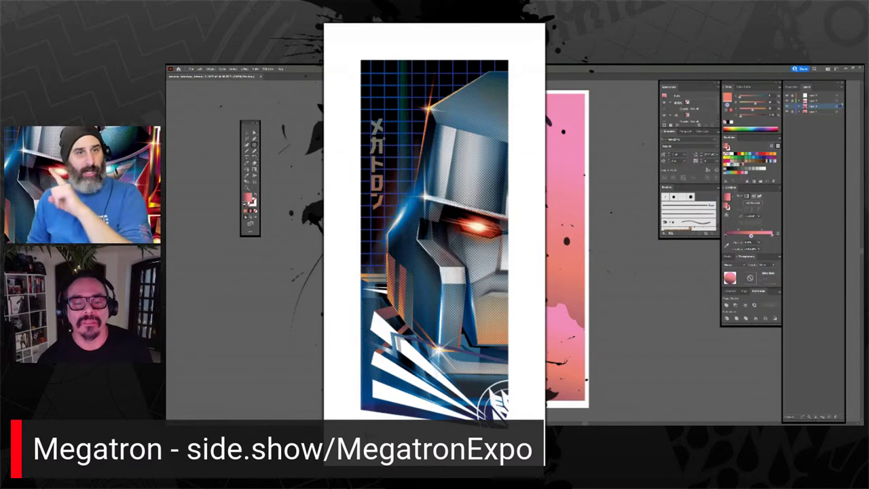
pyautogui.moveTo(562, 312); pyautogui.dragTo(603, 349)
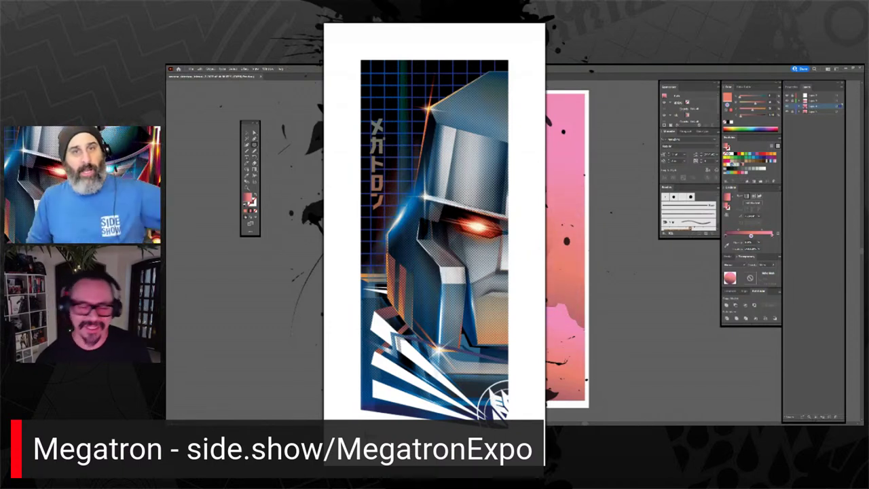
pyautogui.hotkey('ctrl', 'z')
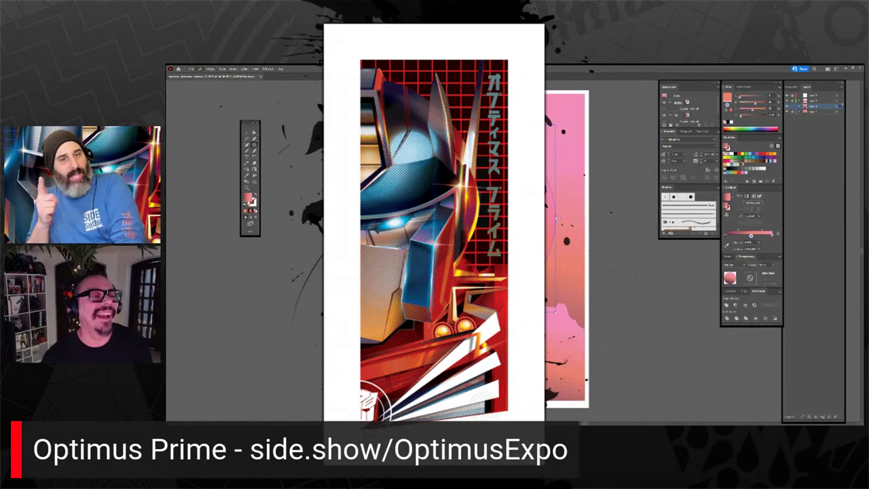
# Step: Adjust the circle's gradient colours through the Adjust Colors dialog, previewing the colour balance change and applying it
pyautogui.moveTo(234, 156)
pyautogui.click(292, 170)
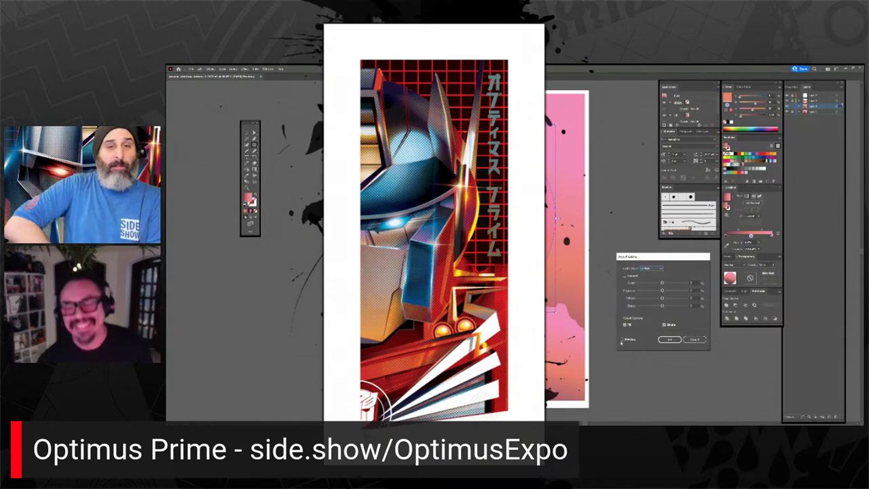
pyautogui.click(623, 339)
pyautogui.moveTo(661, 307); pyautogui.dragTo(664, 283)
pyautogui.click(670, 340)
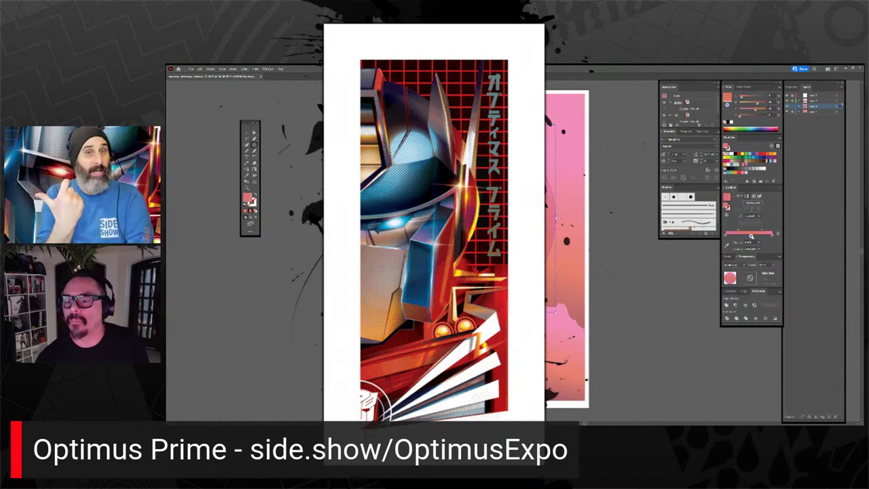
# Step: Recolour a stop of the circle's gradient to light peach and adjust the gradient's direction across the circle
pyautogui.moveTo(758, 105); pyautogui.dragTo(747, 111)
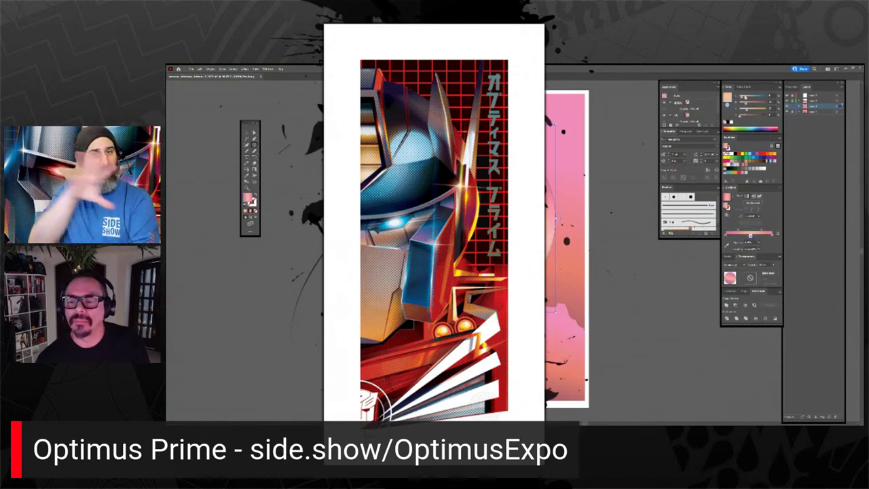
pyautogui.click(254, 169)
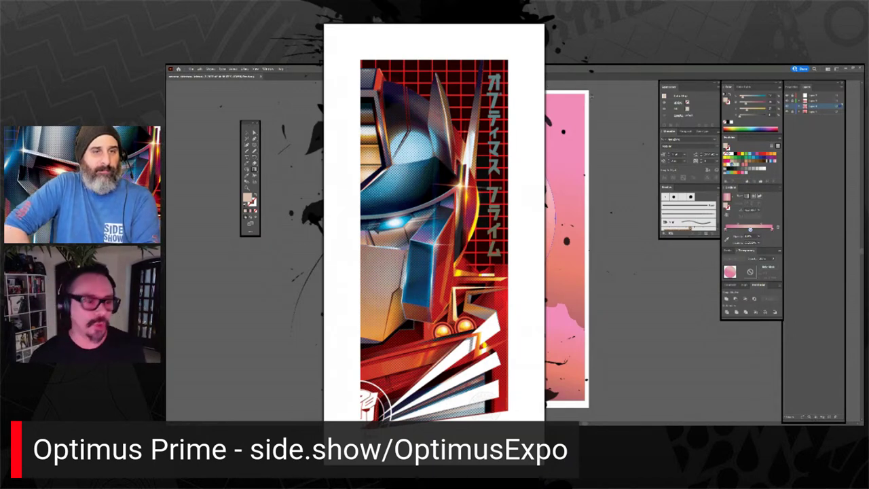
pyautogui.press('v')
pyautogui.click(632, 264)
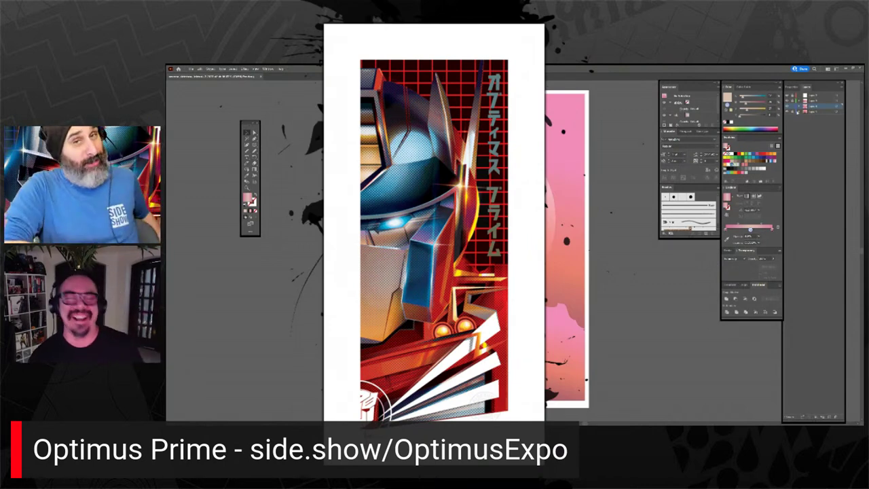
# Step: Remove the pink end stop from the circle's gradient, shift the light stop to that end and recolour it light grey
pyautogui.click(475, 218)
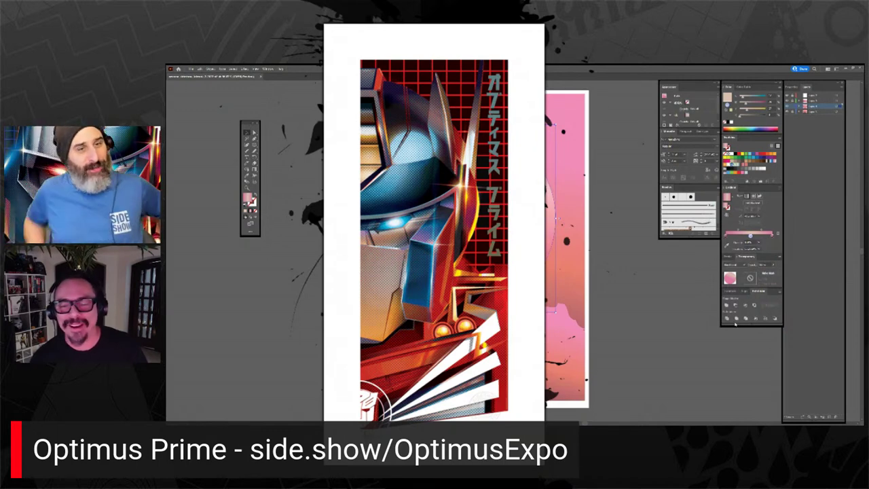
pyautogui.moveTo(773, 234); pyautogui.dragTo(769, 254)
pyautogui.click(751, 236)
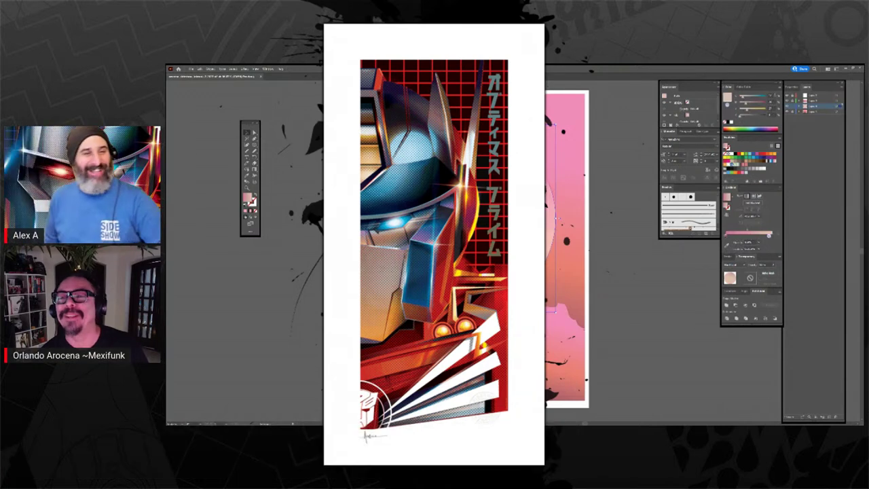
pyautogui.moveTo(742, 98); pyautogui.dragTo(747, 99)
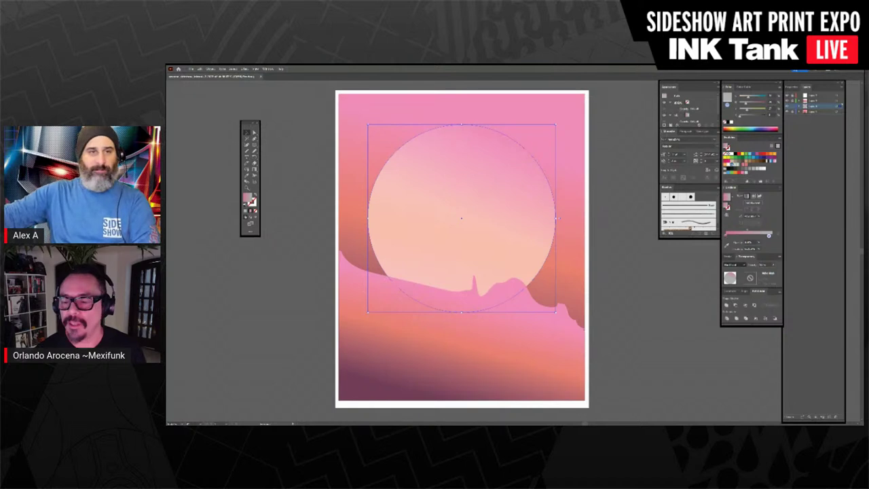
# Step: Try darker blending modes on the circle, including Multiply, and go back to the light pink and peach blend
pyautogui.click(737, 272)
pyautogui.click(736, 265)
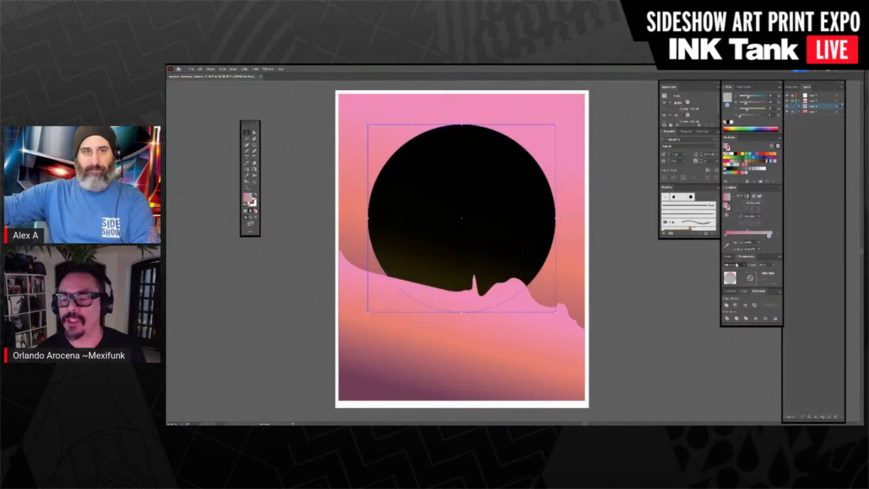
pyautogui.scroll(-1, 735, 264)
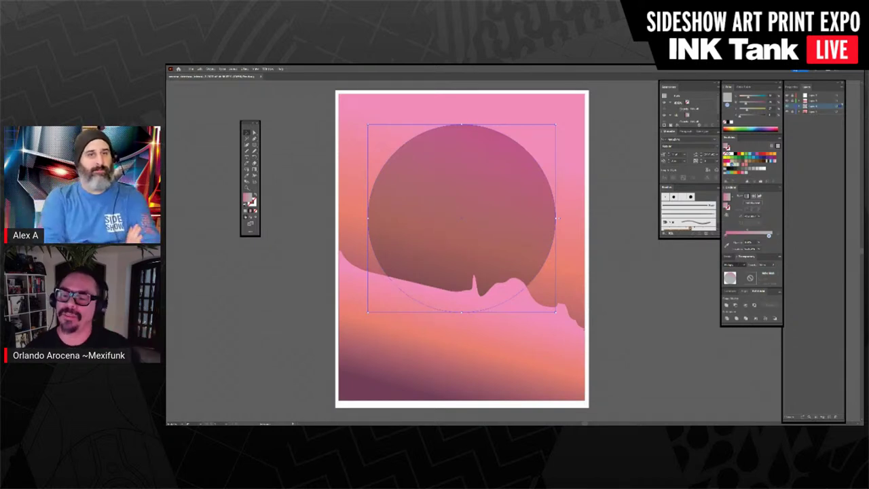
pyautogui.scroll(-1, 735, 264)
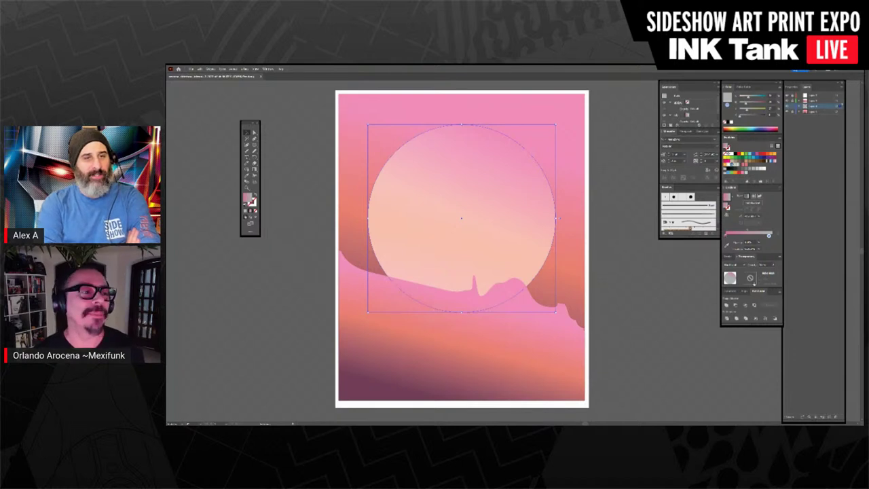
# Step: Shift the circle slightly to the right behind the ridge and deselect it
pyautogui.click(295, 167)
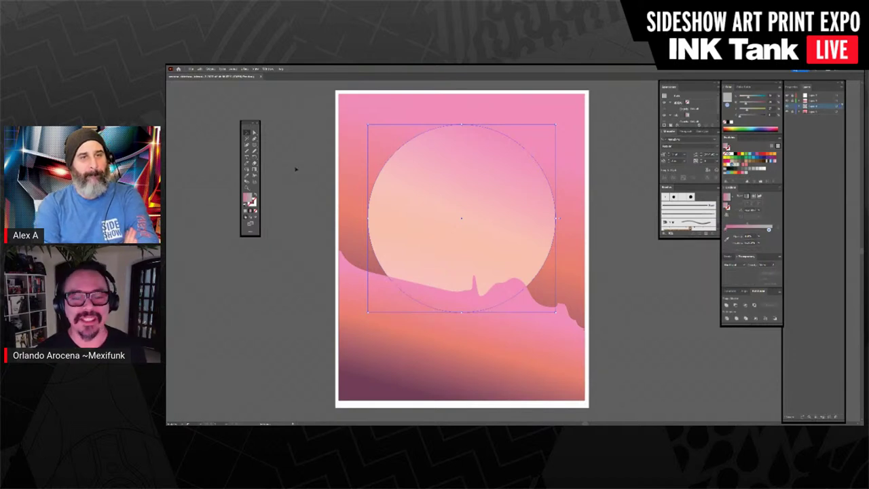
pyautogui.moveTo(514, 213); pyautogui.dragTo(518, 211)
pyautogui.click(518, 212)
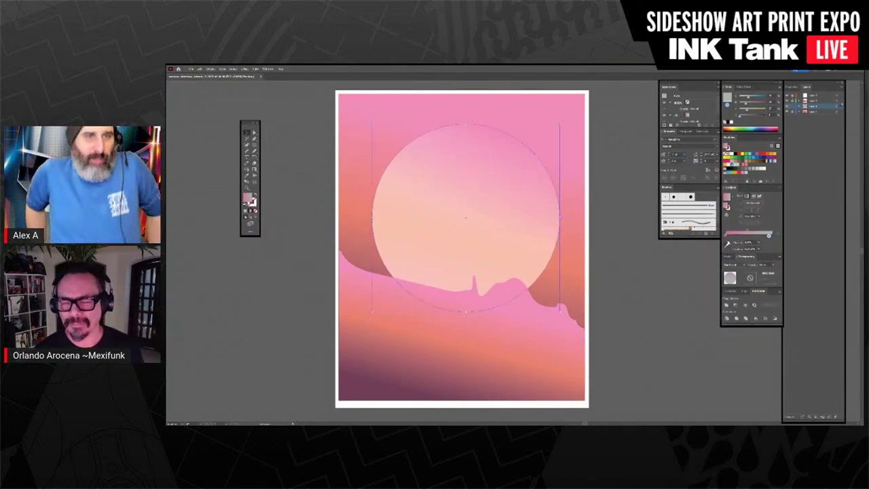
pyautogui.click(662, 281)
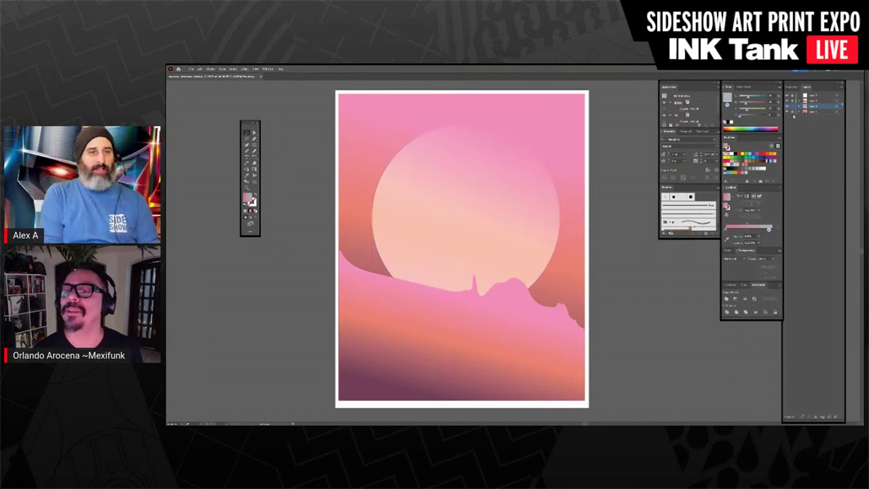
# Step: Add a new layer above the mountain layer and draw a rectangle on it covering the whole background
pyautogui.click(821, 101)
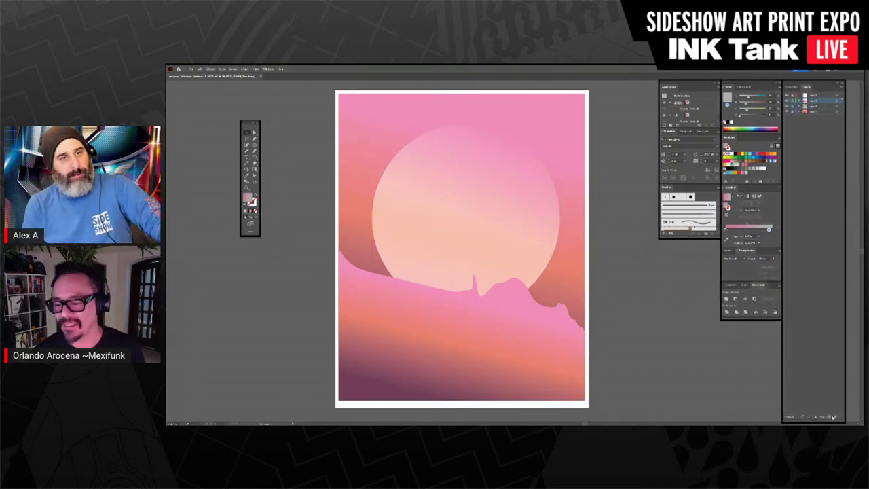
pyautogui.click(829, 415)
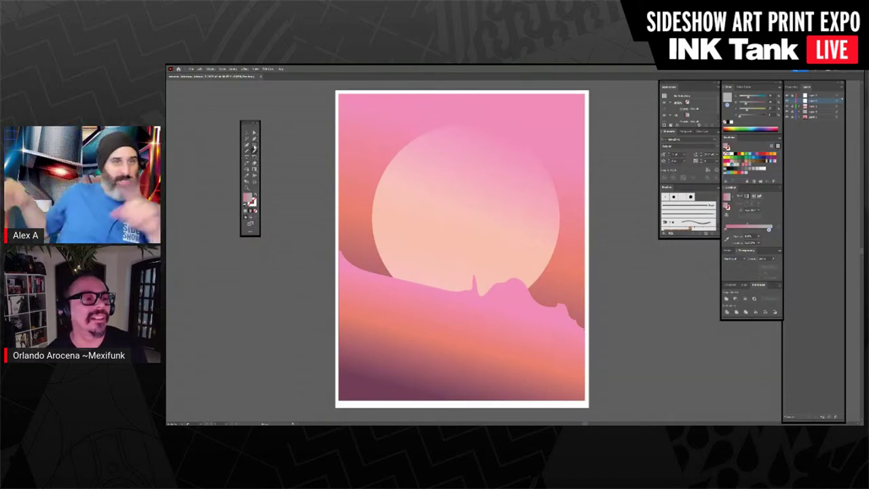
pyautogui.click(254, 146)
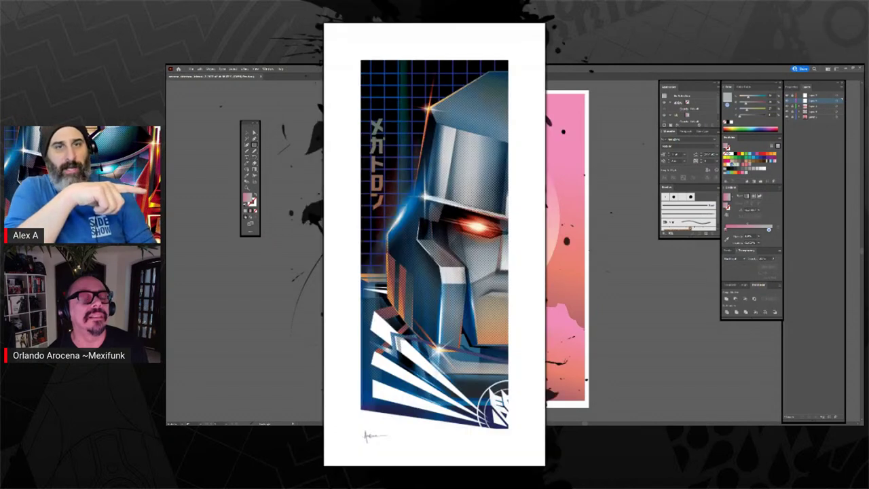
pyautogui.moveTo(355, 94)
pyautogui.mouseDown()
pyautogui.moveTo(617, 372)
pyautogui.moveTo(585, 401)
pyautogui.mouseUp()
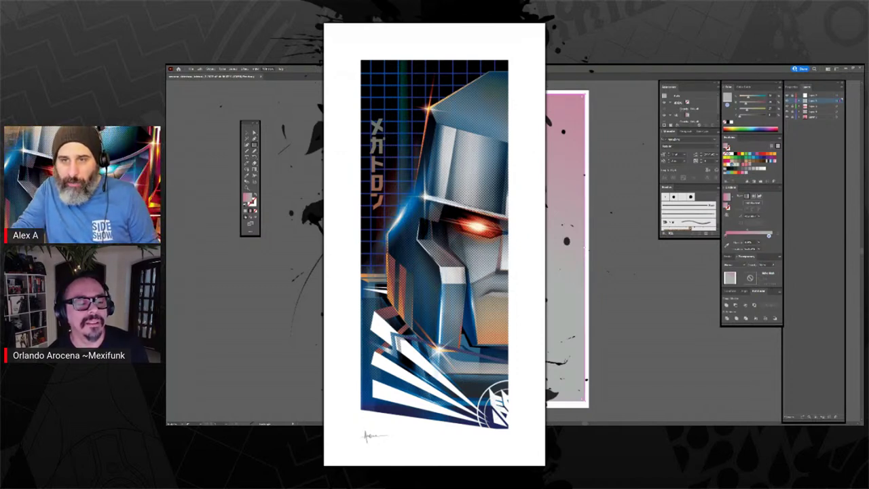
# Step: Open a metallic gradient swatch library, dock it with the other panels and fill the rectangle with a gold gradient
pyautogui.click(288, 217)
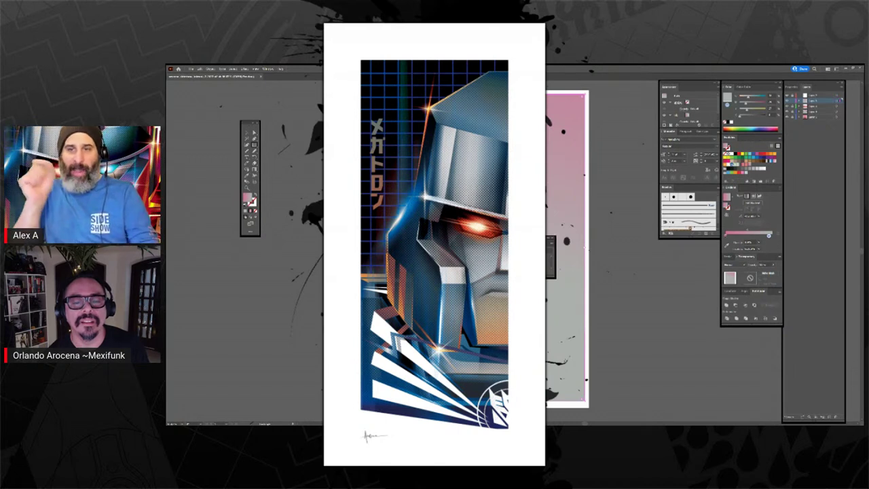
pyautogui.click(552, 239)
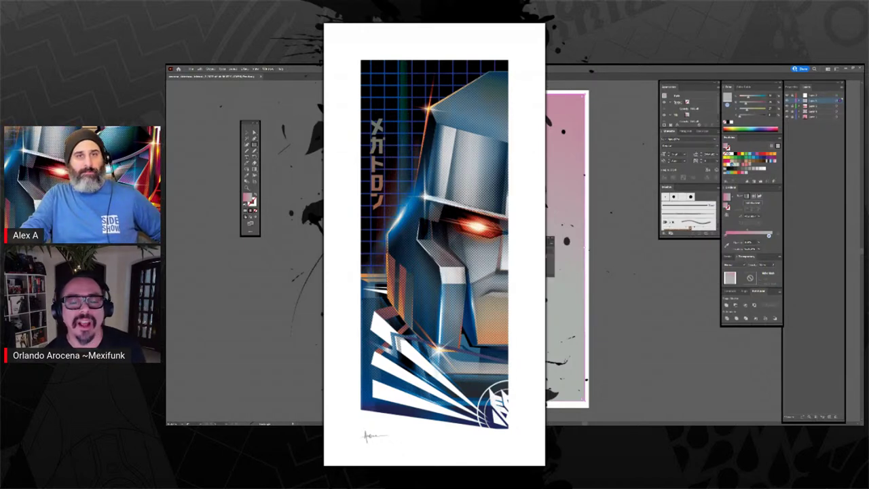
pyautogui.moveTo(521, 239)
pyautogui.mouseDown()
pyautogui.moveTo(690, 319)
pyautogui.moveTo(747, 328)
pyautogui.moveTo(751, 376)
pyautogui.mouseUp()
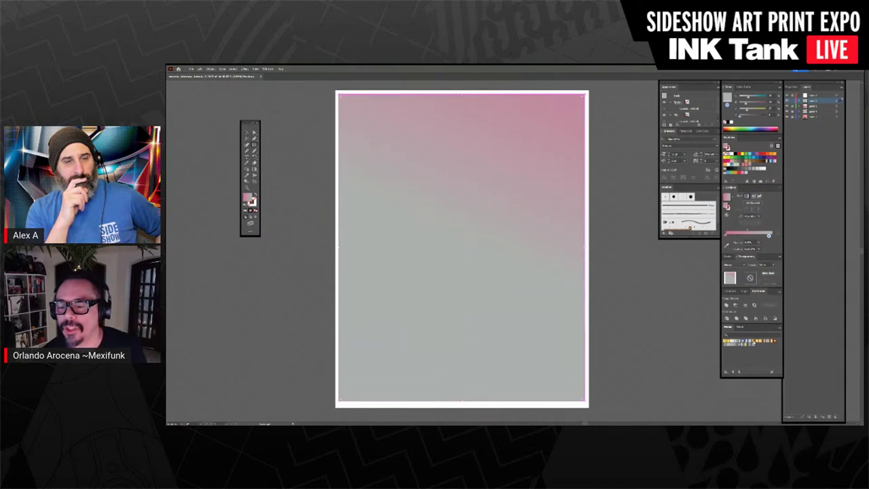
pyautogui.click(753, 342)
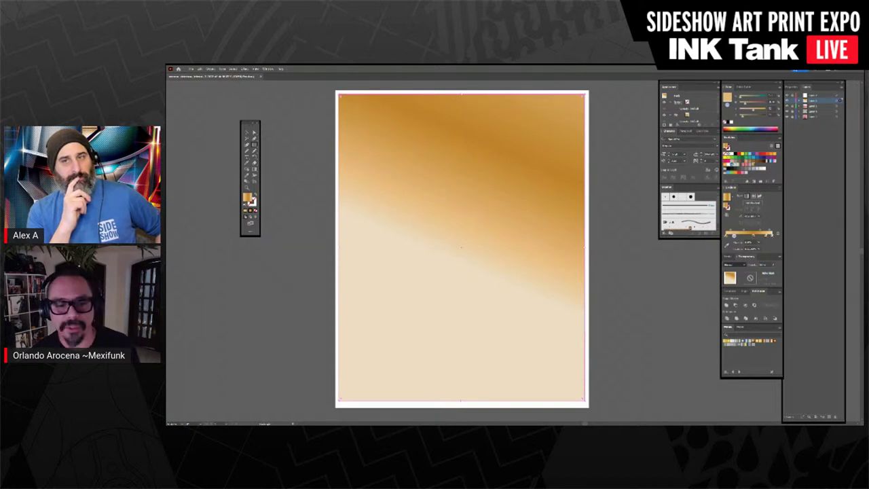
# Step: Give the gold rectangle a colour-intensifying blending mode and redraw its gradient diagonally from the circle's centre to the lower-left slope
pyautogui.click(736, 286)
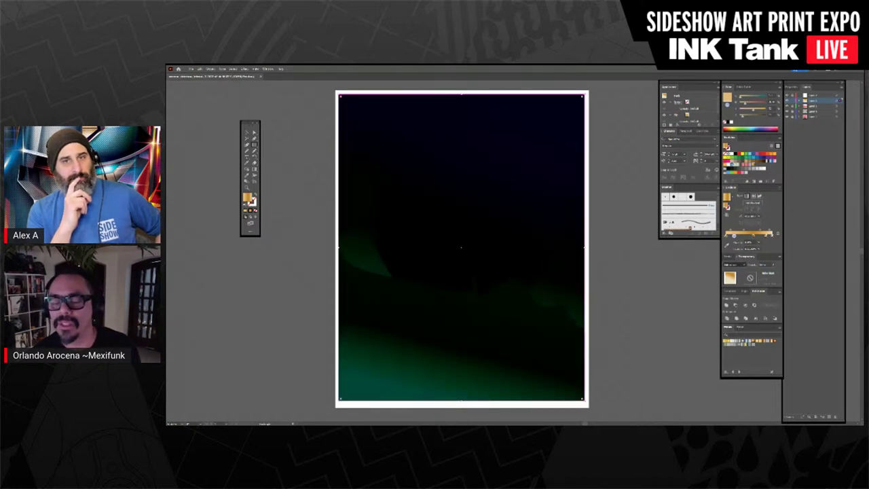
pyautogui.click(760, 198)
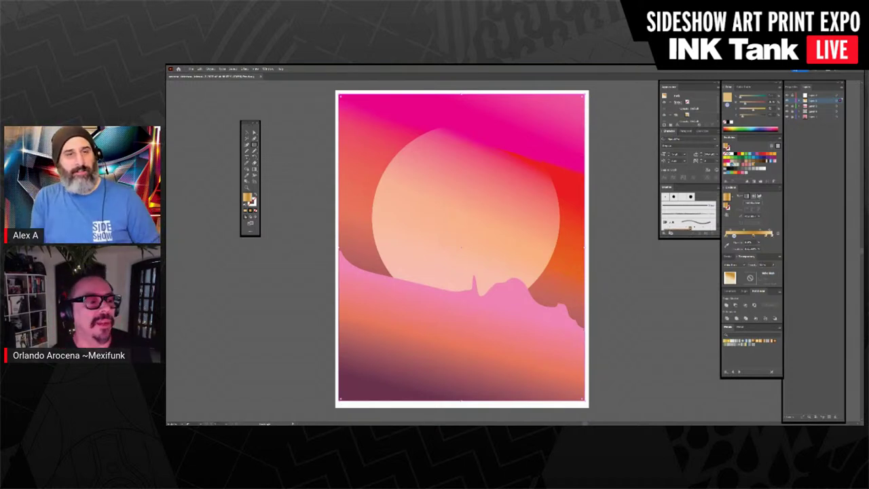
pyautogui.click(254, 169)
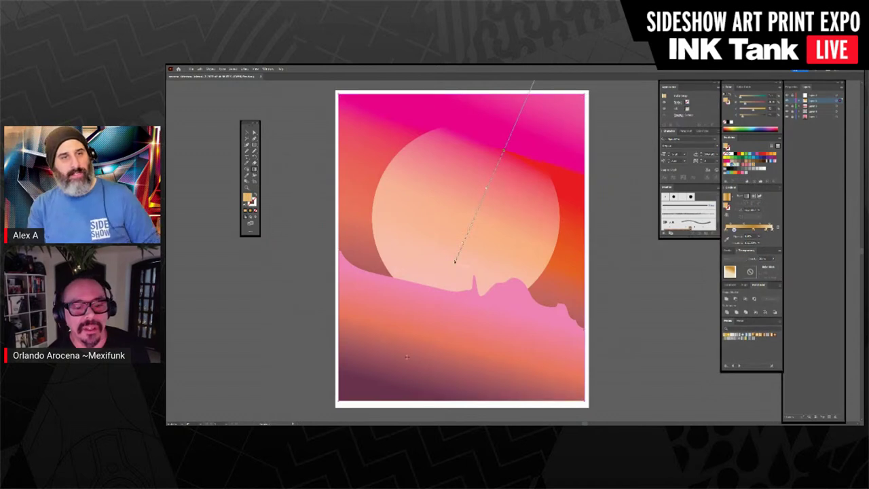
pyautogui.moveTo(480, 216); pyautogui.dragTo(392, 353)
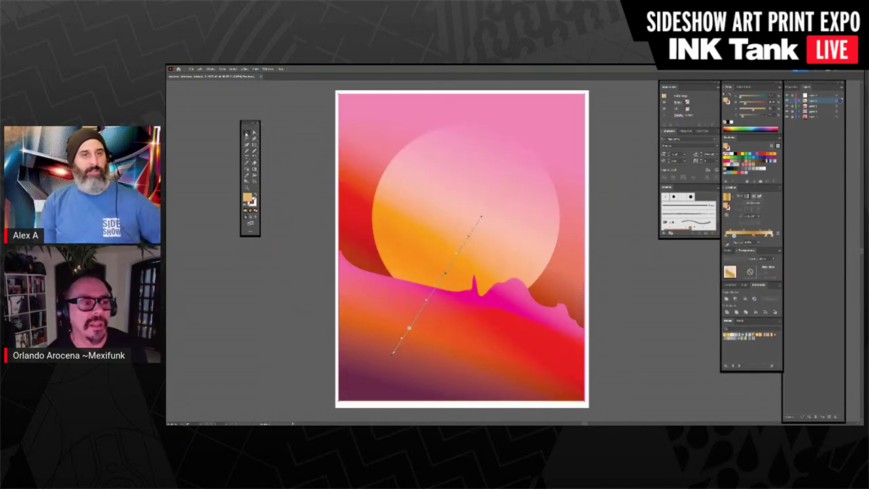
pyautogui.click(246, 134)
pyautogui.click(290, 129)
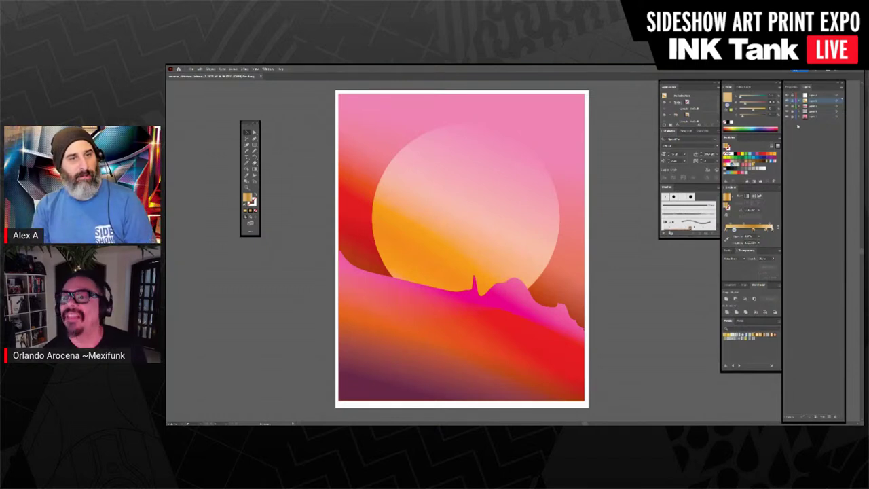
# Step: Add a new layer above the mountain layer and draw a freehand line sloping down across the mountain from edge to edge
pyautogui.click(818, 106)
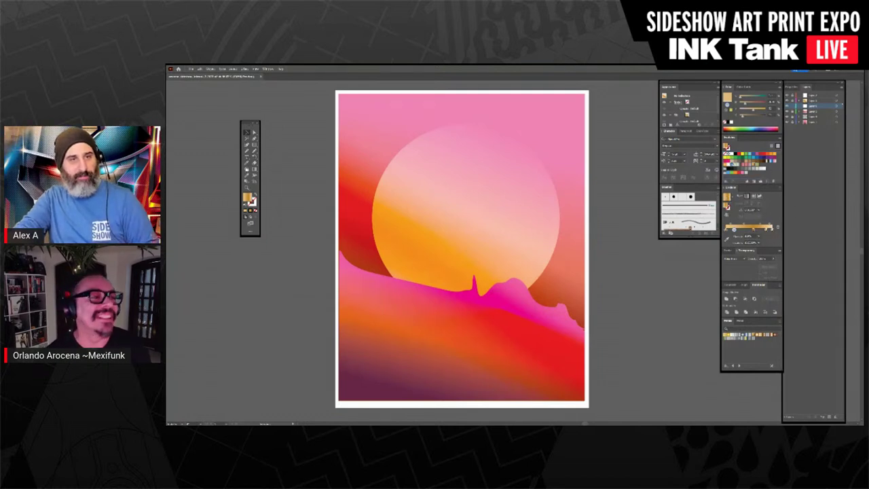
pyautogui.press('b')
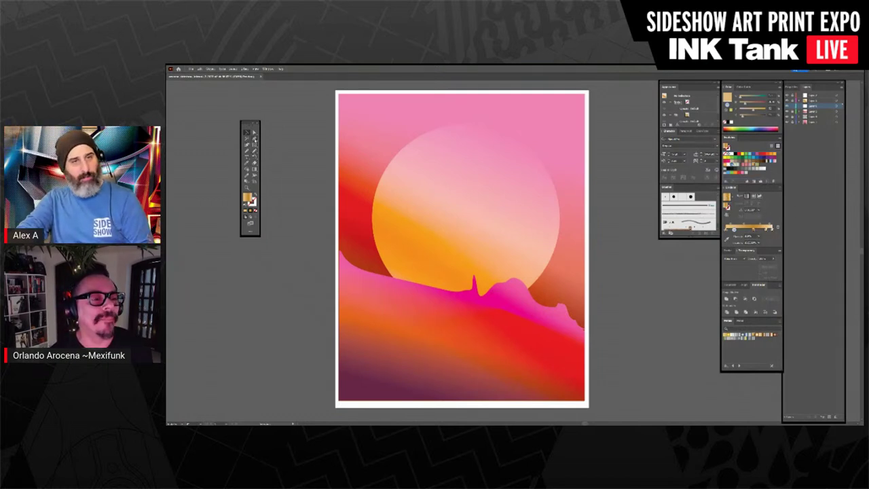
pyautogui.click(256, 138)
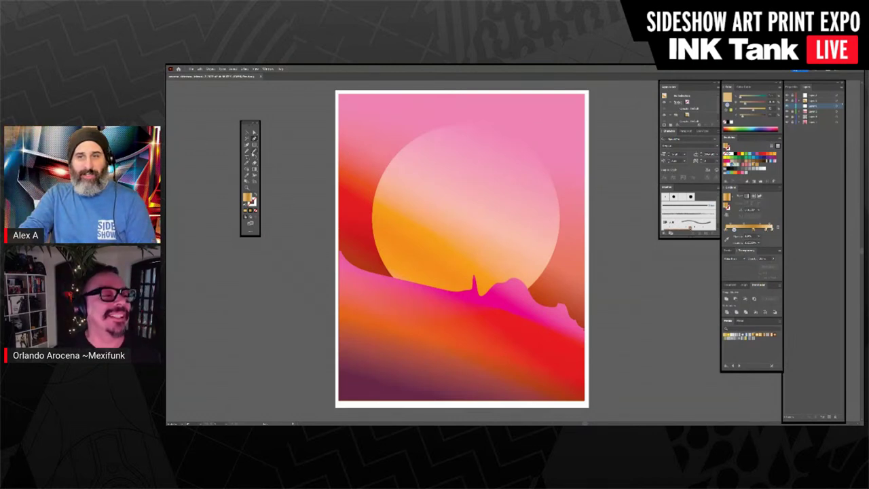
pyautogui.click(254, 152)
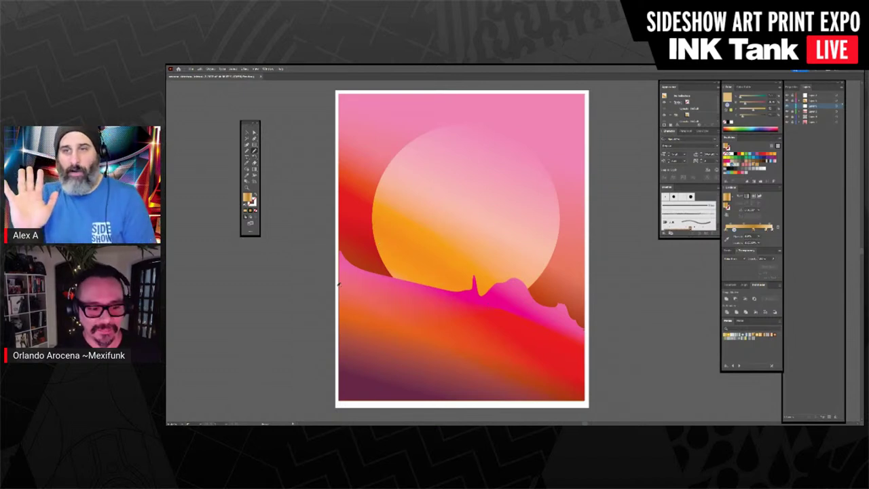
pyautogui.moveTo(344, 280); pyautogui.dragTo(586, 356)
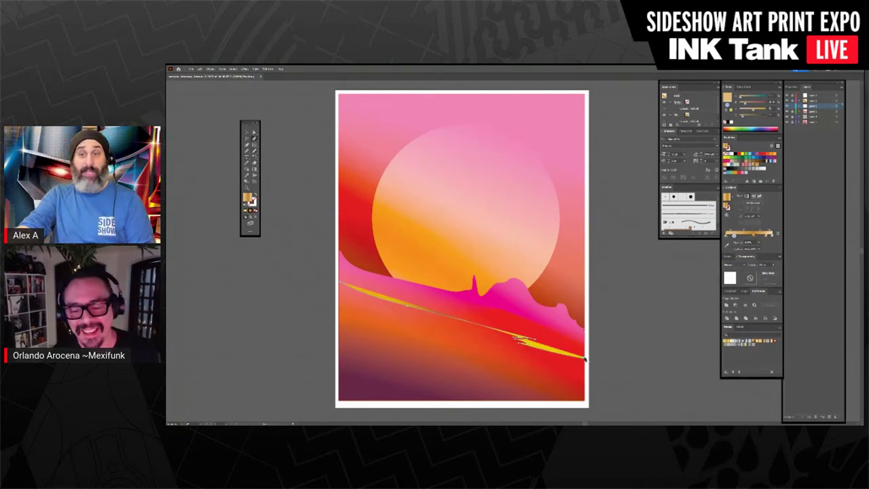
# Step: Close the freehand line into a gold-filled foreground slope along the background's lower edge, and change its blending mode to mix with the mountain
pyautogui.click(585, 357)
pyautogui.moveTo(584, 404); pyautogui.dragTo(338, 402)
pyautogui.click(339, 402)
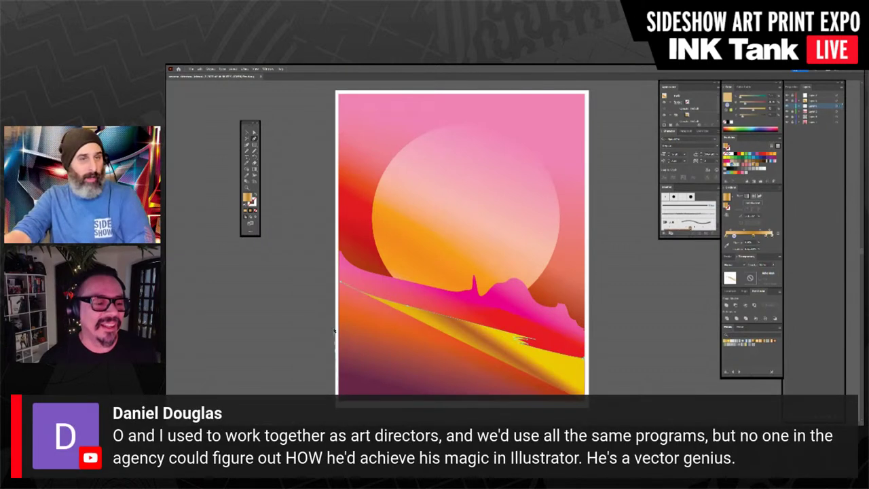
pyautogui.moveTo(340, 284); pyautogui.dragTo(342, 286)
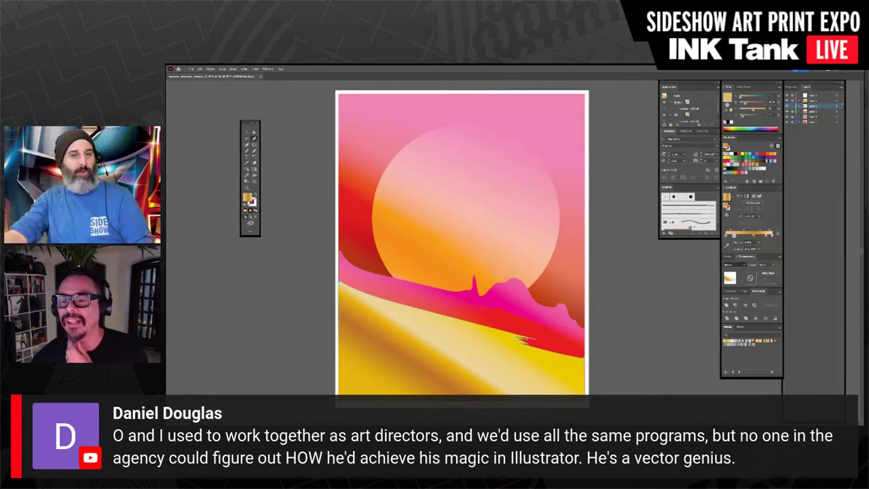
pyautogui.click(737, 313)
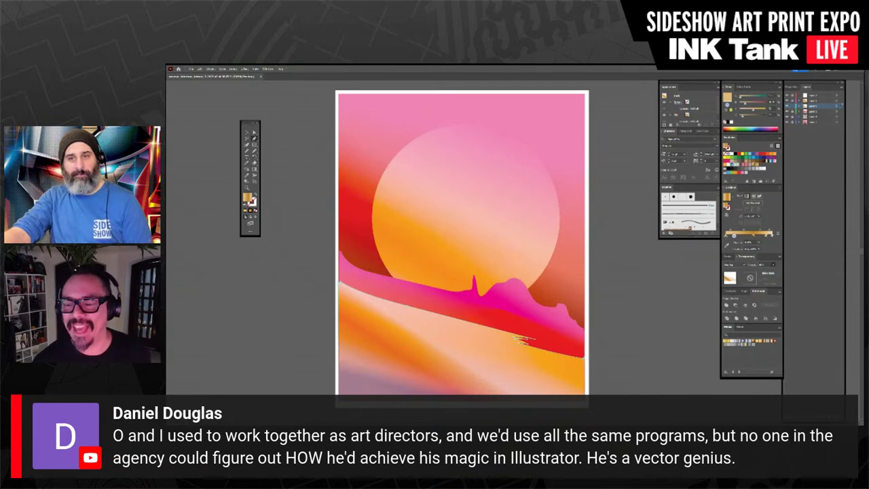
# Step: Reduce the opacity of the gold foreground slope and deselect it
pyautogui.moveTo(773, 277); pyautogui.dragTo(762, 279)
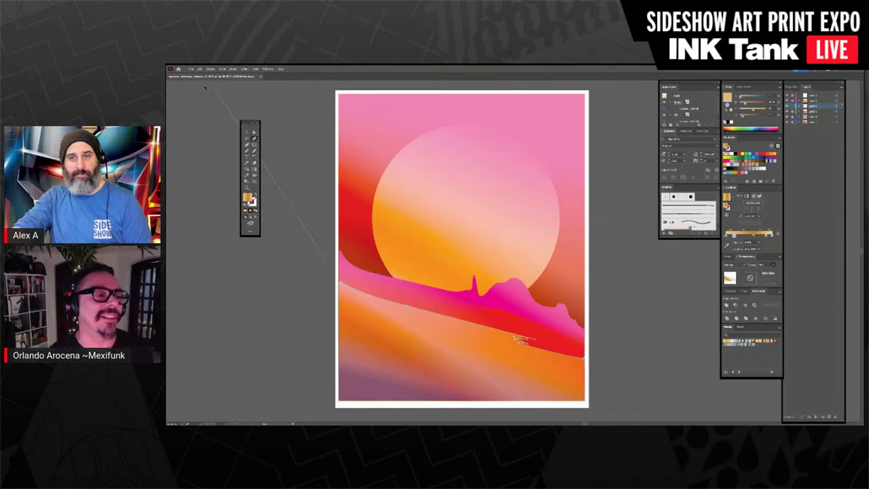
pyautogui.click(247, 133)
pyautogui.click(278, 193)
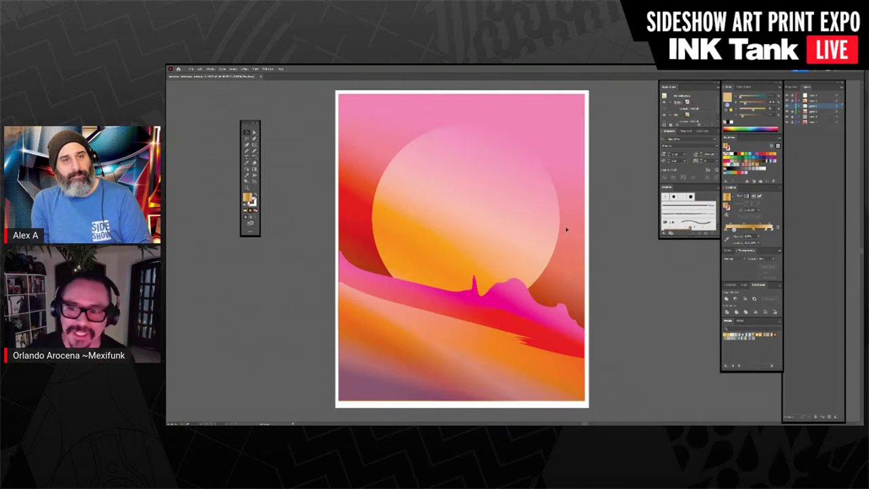
# Step: Delete the gold foreground slope and its jagged edge so only the mountain remains below the circle
pyautogui.click(467, 350)
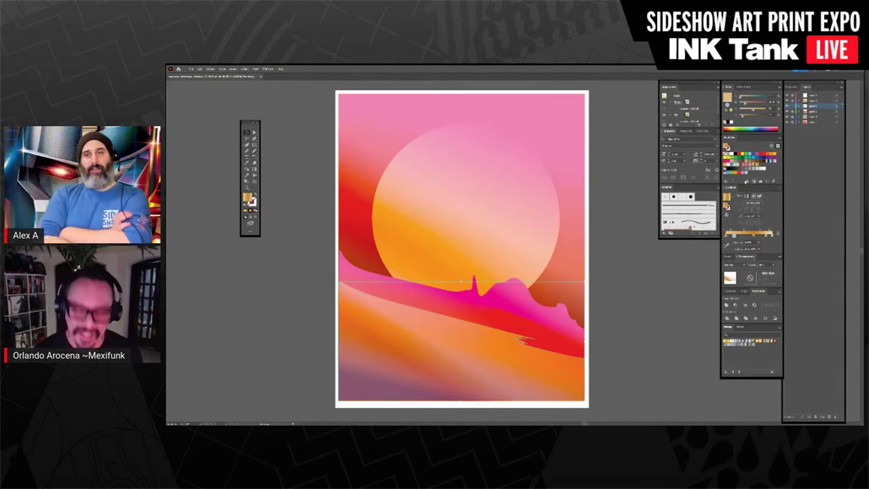
pyautogui.hotkey('ctrl', 'shift', 'a')
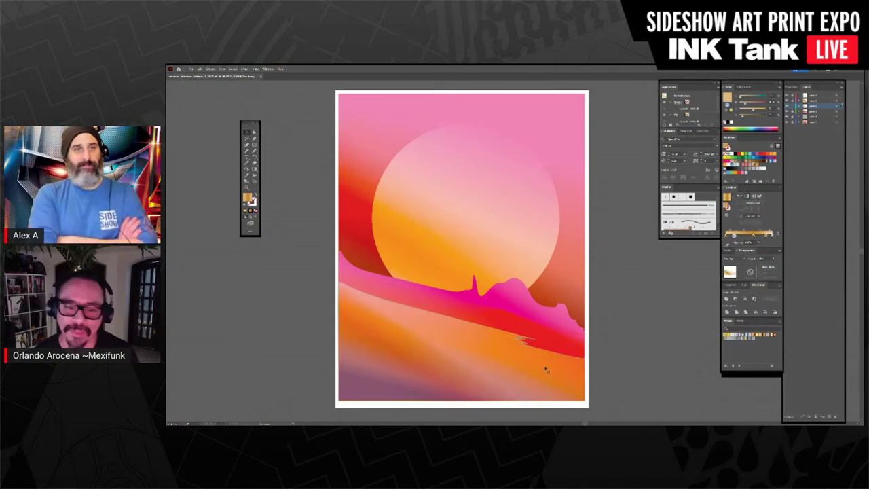
pyautogui.press('Delete')
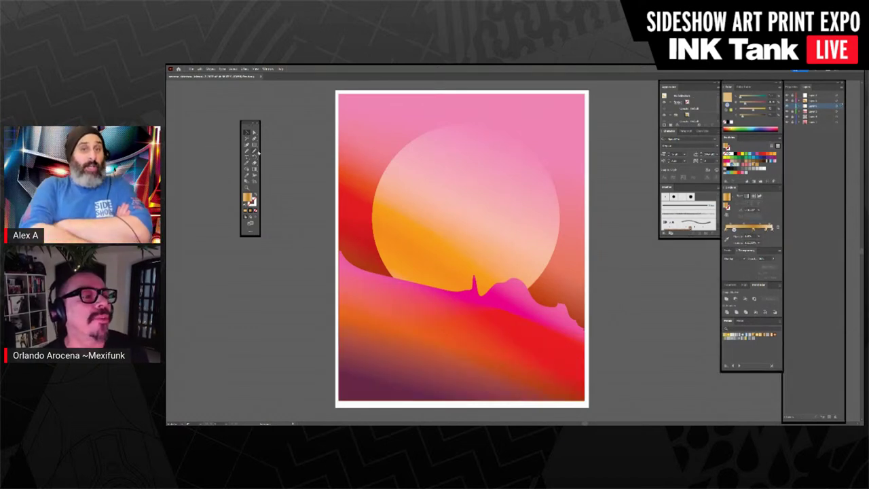
# Step: Draw a freehand cloaked figure silhouette with a gold gradient fill, reaching from the circle's upper part down across the mountain
pyautogui.click(255, 147)
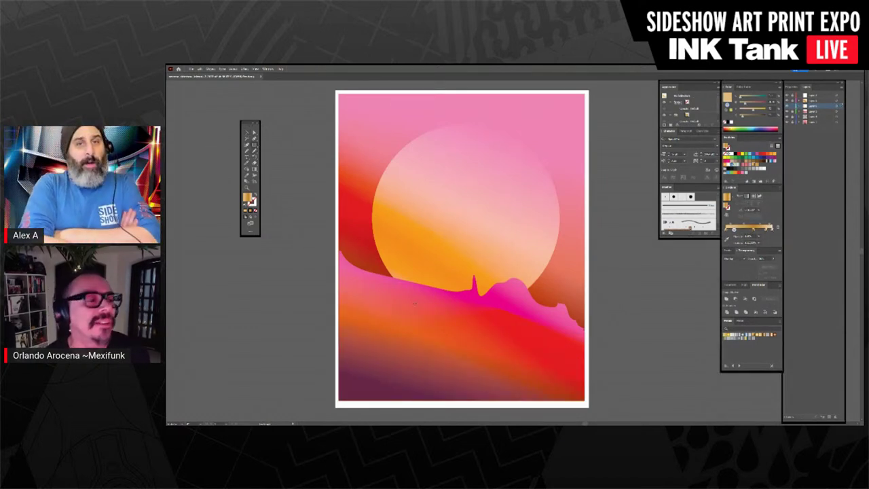
pyautogui.click(255, 150)
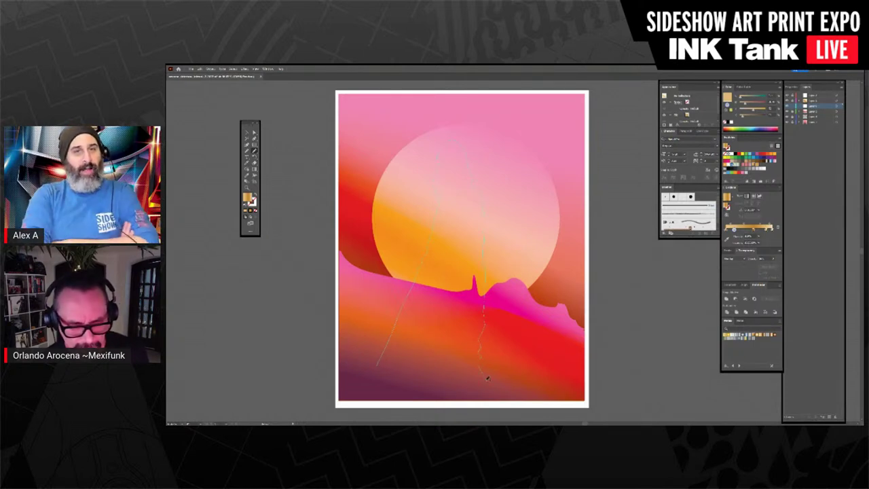
pyautogui.moveTo(487, 378); pyautogui.dragTo(373, 370)
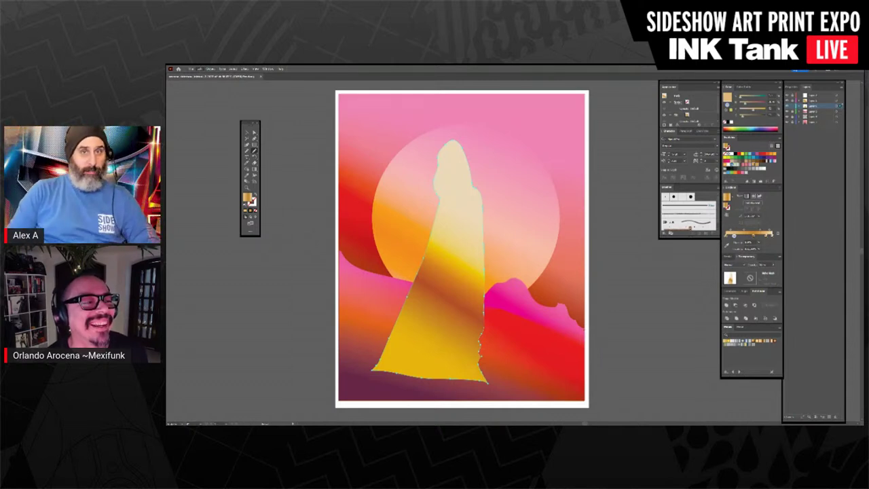
# Step: Try to shift the figure's gold gradient to a dark blue-grey with a previewed colour adjustment, raising black and lowering yellow
pyautogui.rightClick(293, 163)
pyautogui.click(297, 169)
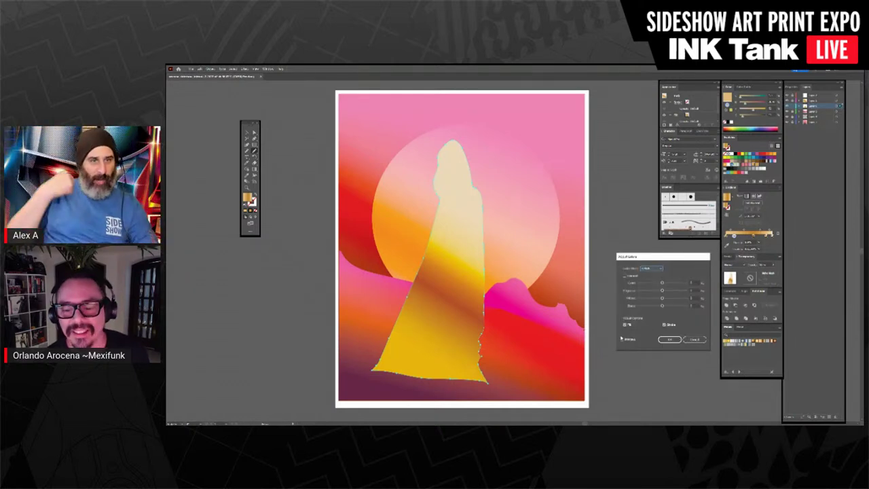
pyautogui.click(621, 339)
pyautogui.moveTo(662, 306); pyautogui.dragTo(673, 306)
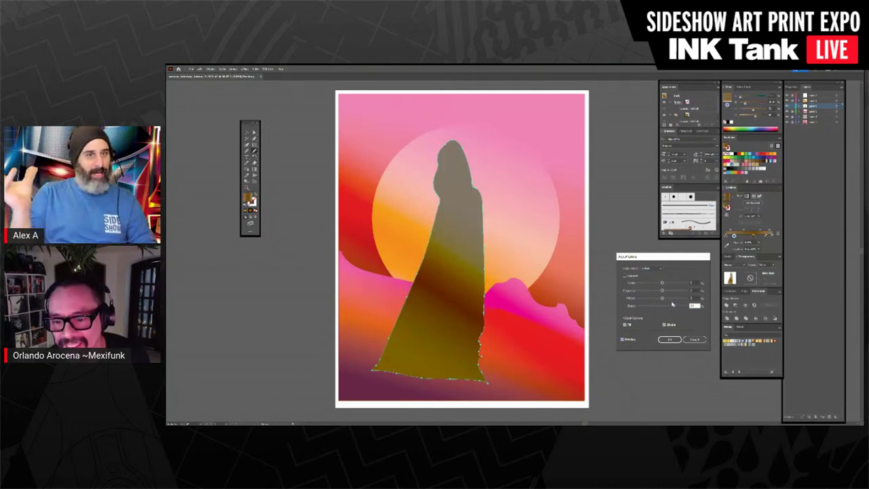
pyautogui.moveTo(662, 298)
pyautogui.mouseDown()
pyautogui.moveTo(649, 291)
pyautogui.moveTo(668, 283)
pyautogui.moveTo(653, 299)
pyautogui.mouseUp()
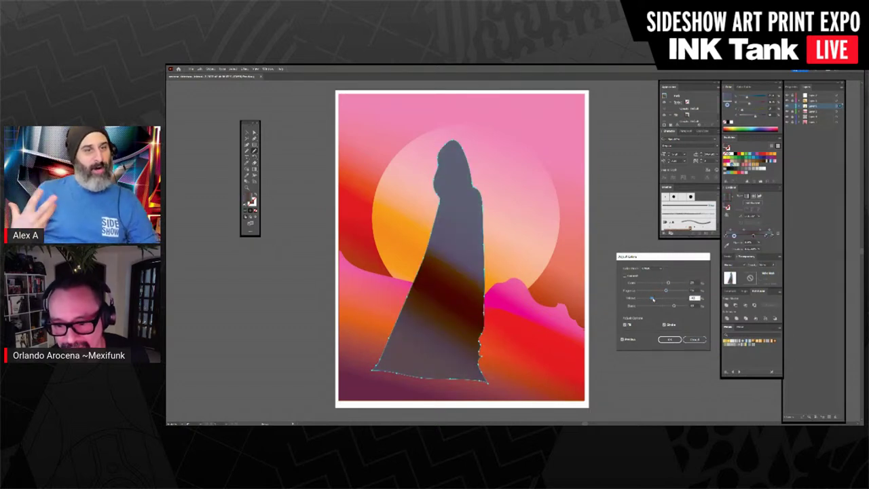
pyautogui.click(695, 339)
pyautogui.click(694, 339)
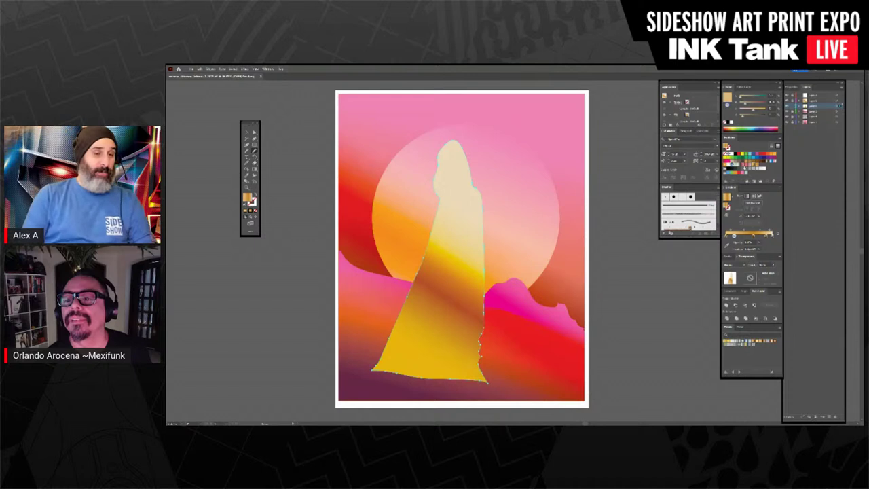
# Step: Fill the cloaked figure with the salmon-pink gradient swatch, then delete the figure
pyautogui.click(745, 166)
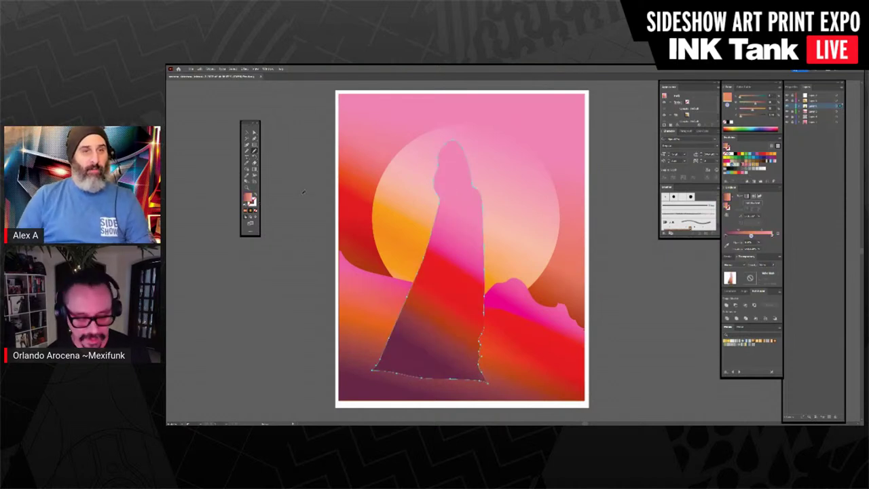
pyautogui.press('Delete')
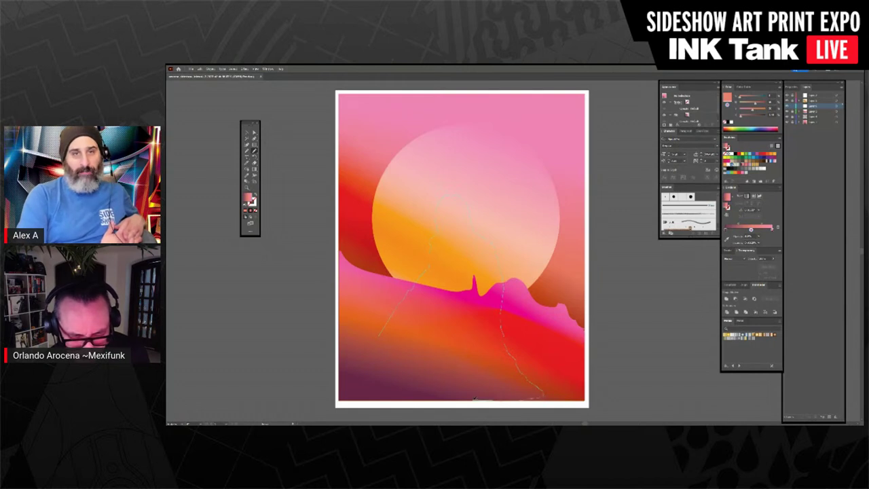
# Step: Try to draw a wider freehand cloaked figure reaching to the background's lower edge, then remove it
pyautogui.moveTo(451, 319)
pyautogui.mouseDown()
pyautogui.moveTo(374, 372)
pyautogui.moveTo(354, 367)
pyautogui.mouseUp()
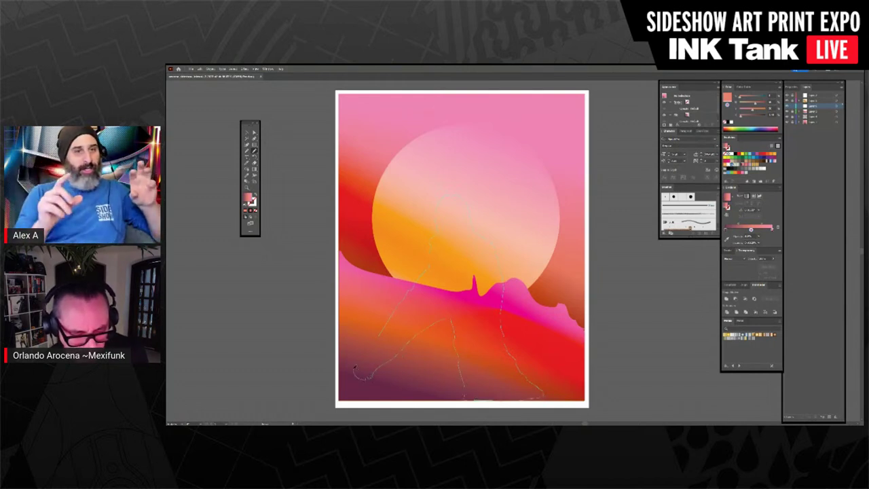
pyautogui.moveTo(382, 330); pyautogui.dragTo(384, 329)
pyautogui.press('Delete')
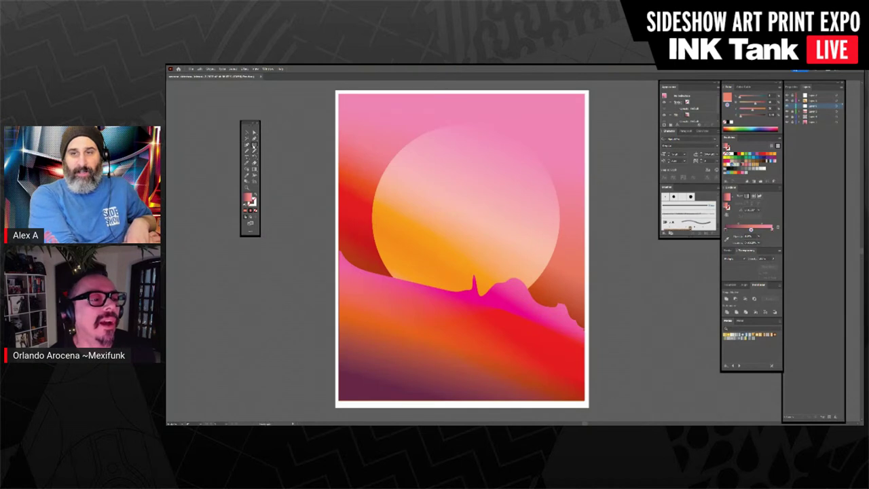
# Step: Draw a tall ellipse overlapping the circle and the mountain ridge, and redraw its gradient vertically through its full height
pyautogui.moveTo(434, 191); pyautogui.dragTo(518, 322)
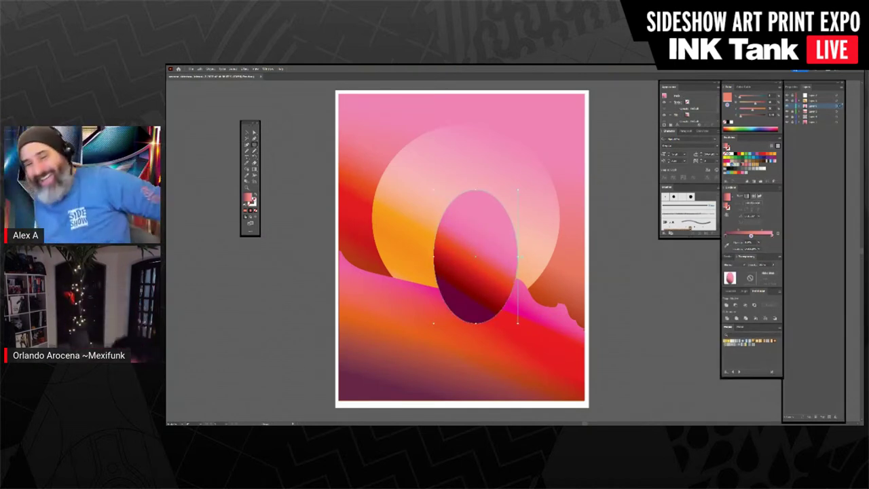
pyautogui.click(255, 169)
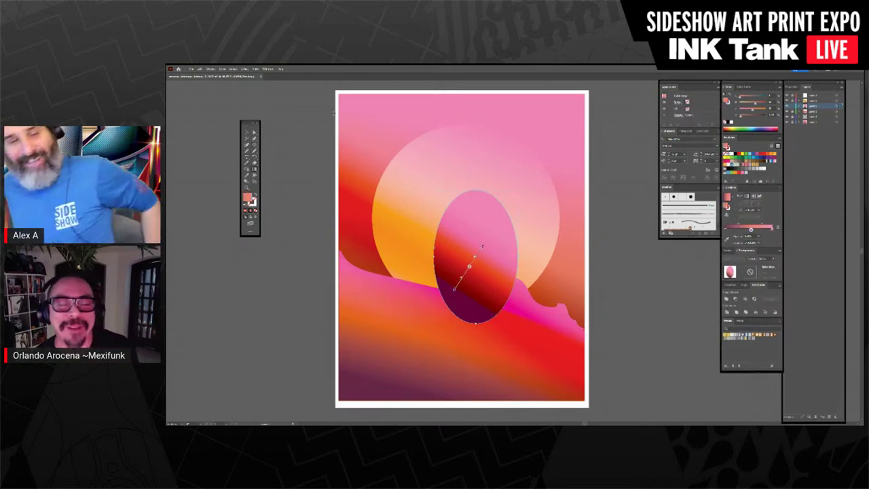
pyautogui.moveTo(521, 216)
pyautogui.mouseDown()
pyautogui.moveTo(523, 192)
pyautogui.moveTo(473, 331)
pyautogui.mouseUp()
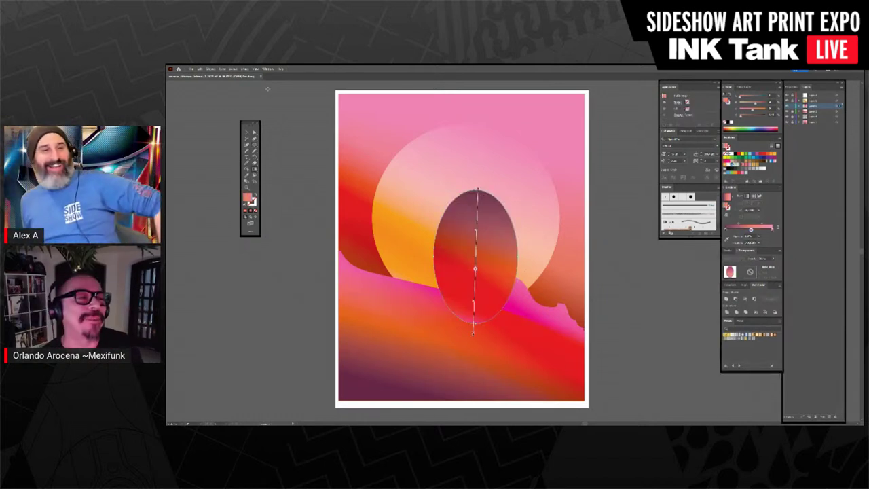
# Step: Move the ellipse up inside the circle so its lower end sits just above the ridge's spike, then deselect it
pyautogui.click(247, 132)
pyautogui.click(302, 105)
pyautogui.moveTo(495, 255); pyautogui.dragTo(481, 205)
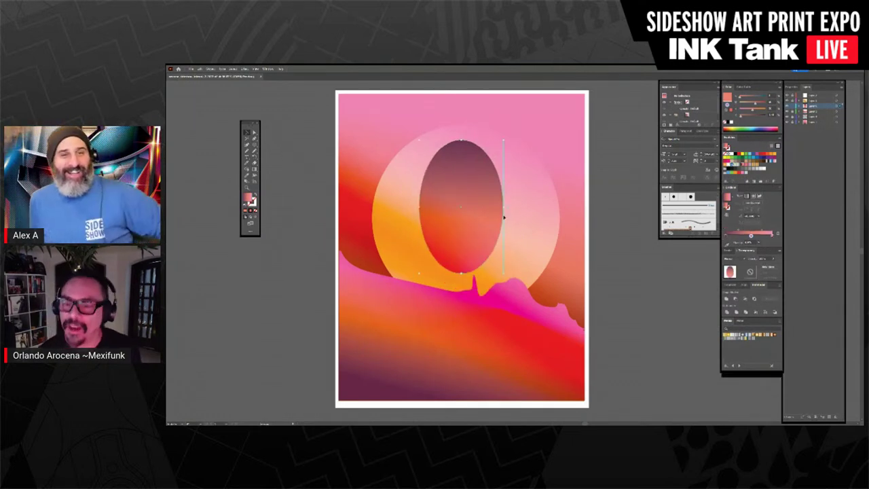
pyautogui.click(647, 272)
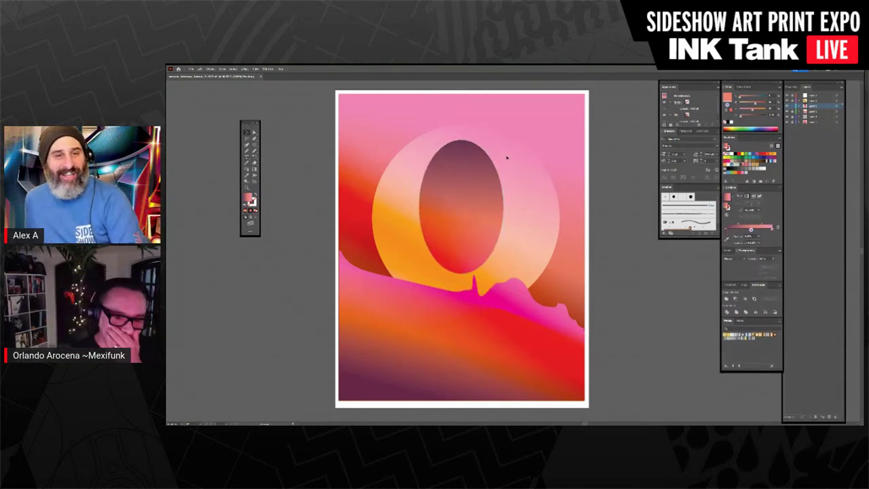
pyautogui.moveTo(454, 214); pyautogui.dragTo(458, 215)
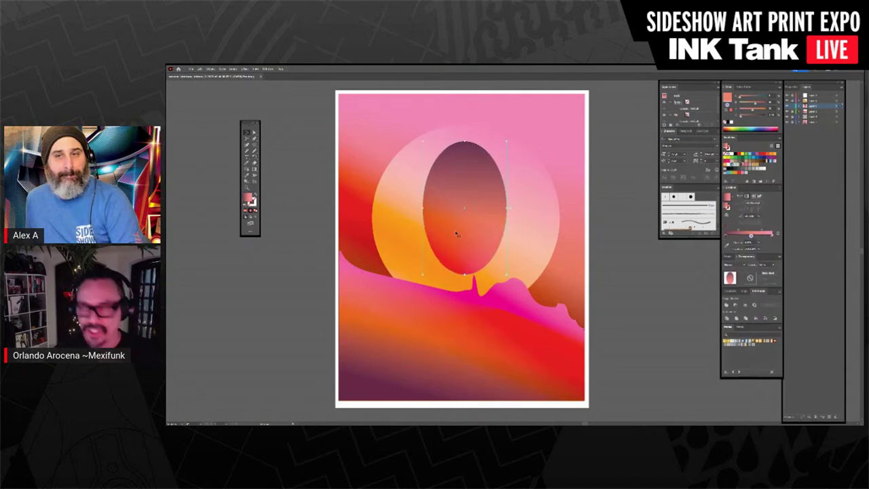
pyautogui.click(615, 254)
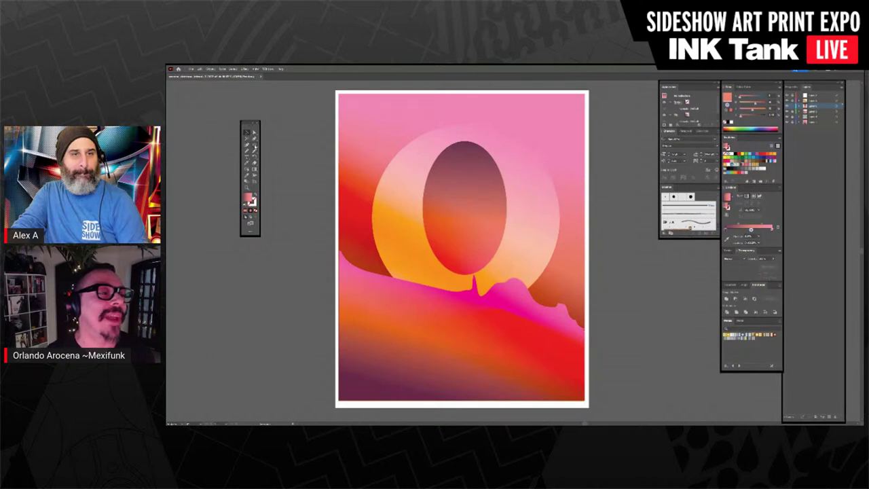
# Step: Draw a small, tall ellipse with the same gradient inside the upper part of the large ellipse
pyautogui.moveTo(447, 147); pyautogui.dragTo(482, 208)
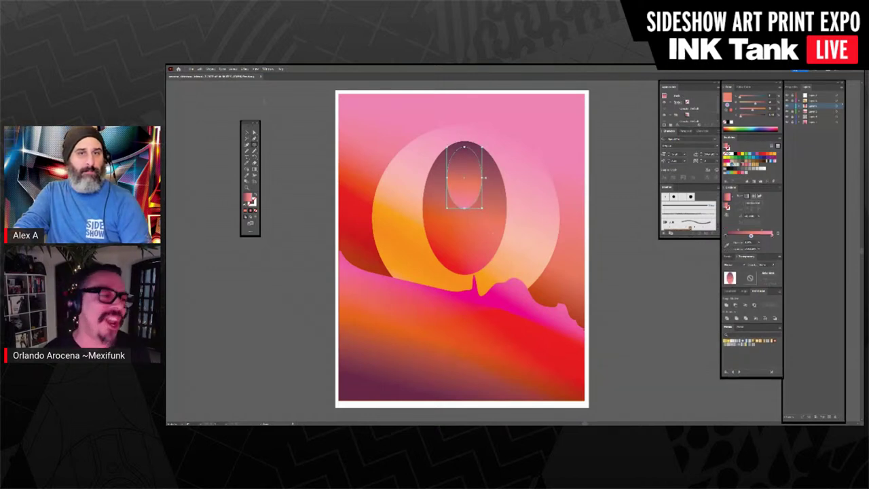
pyautogui.hotkey('ctrl', 'shift', 'a')
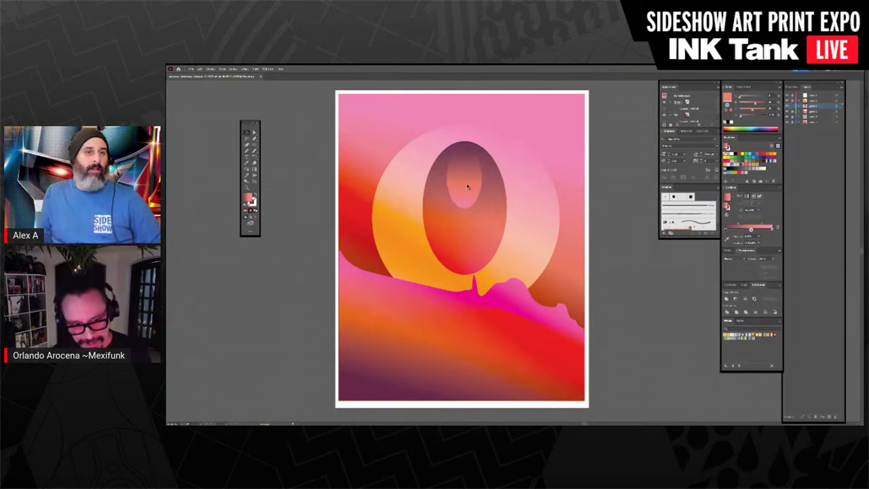
pyautogui.click(467, 187)
pyautogui.click(474, 255)
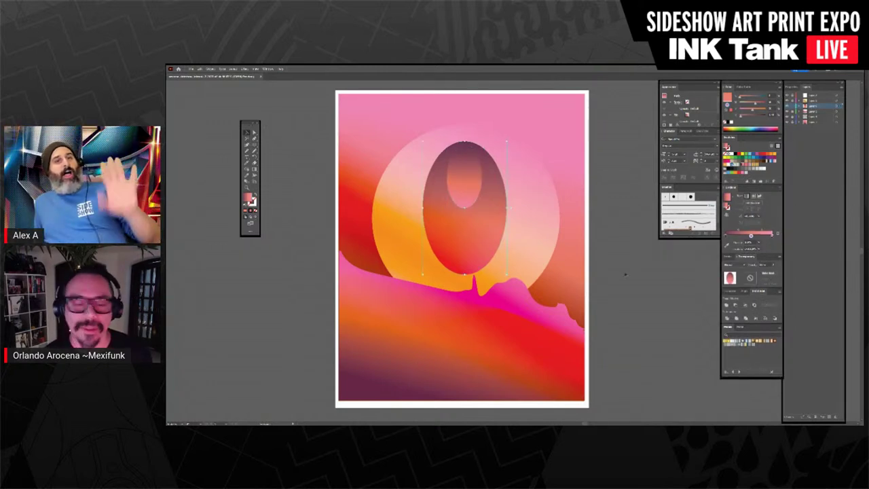
pyautogui.hotkey('ctrl', 'shift', 'a')
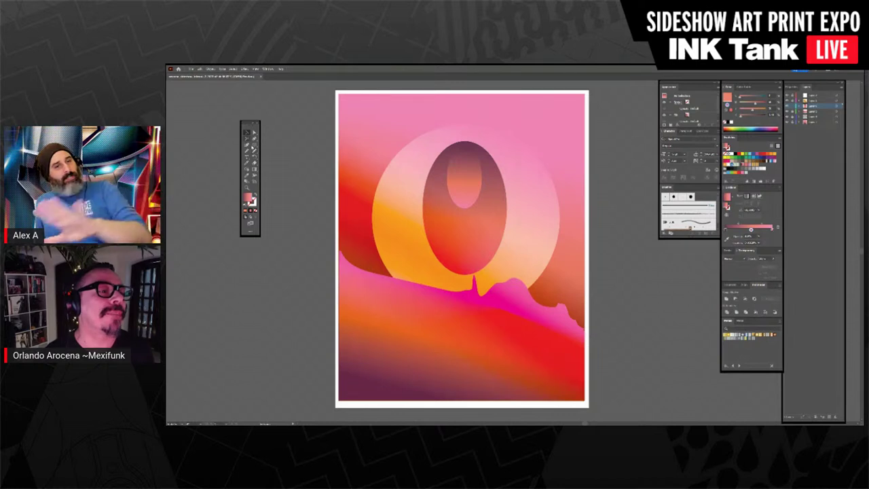
pyautogui.click(255, 139)
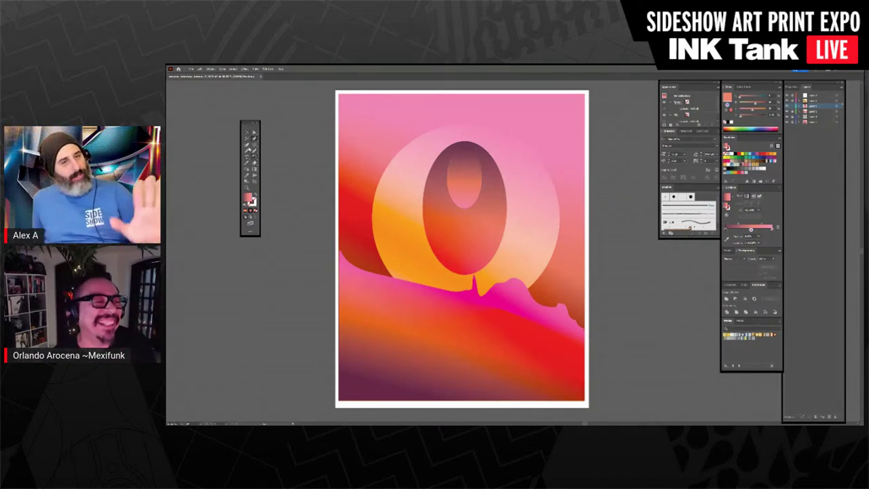
pyautogui.press('p')
pyautogui.click(254, 152)
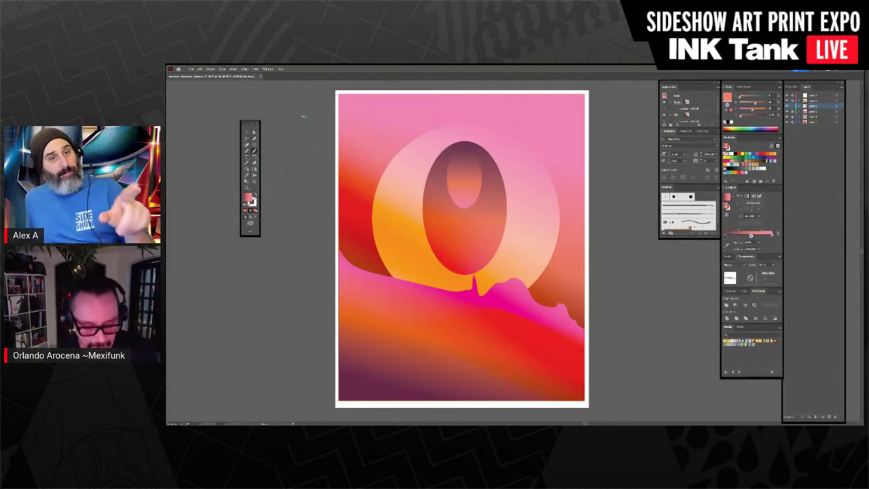
pyautogui.click(254, 132)
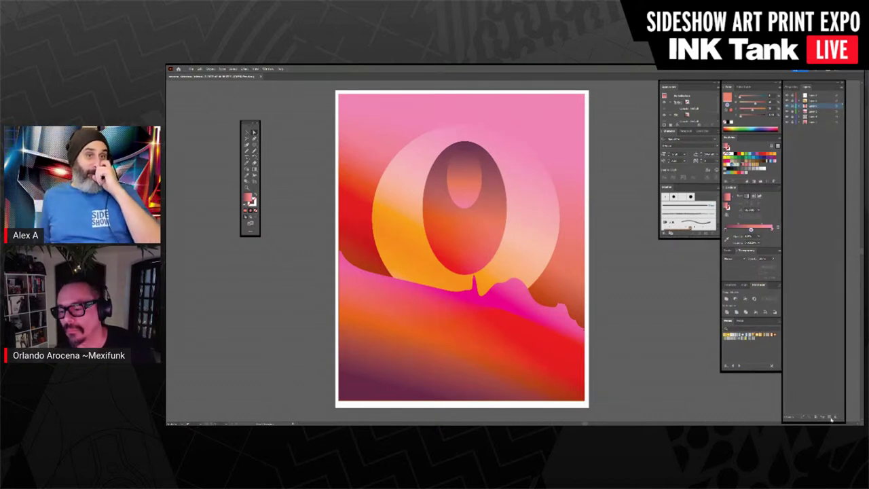
# Step: Add a new layer directly below the ellipses' layer, and open a rough-textured brush library docked with the other panels
pyautogui.moveTo(826, 108); pyautogui.dragTo(828, 115)
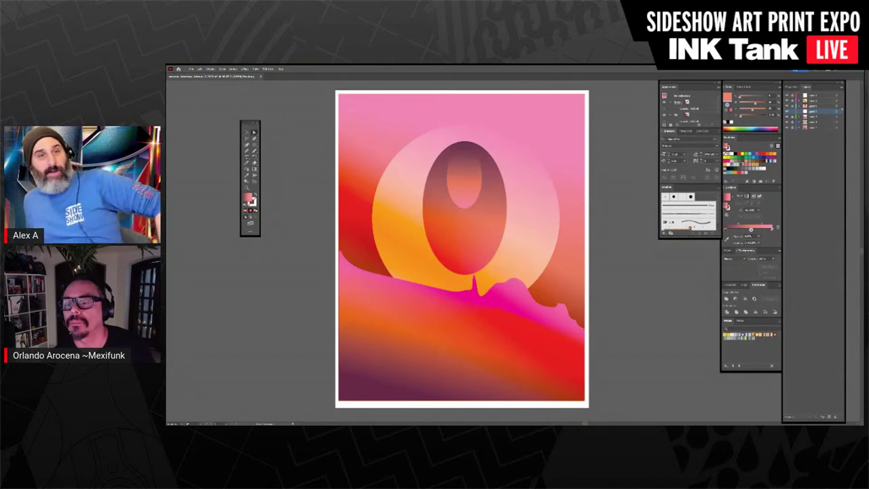
pyautogui.moveTo(760, 270)
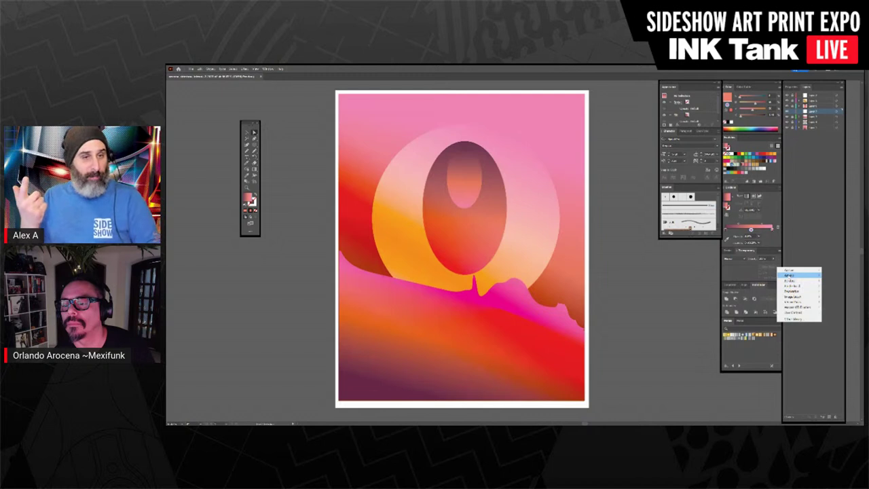
pyautogui.click(740, 286)
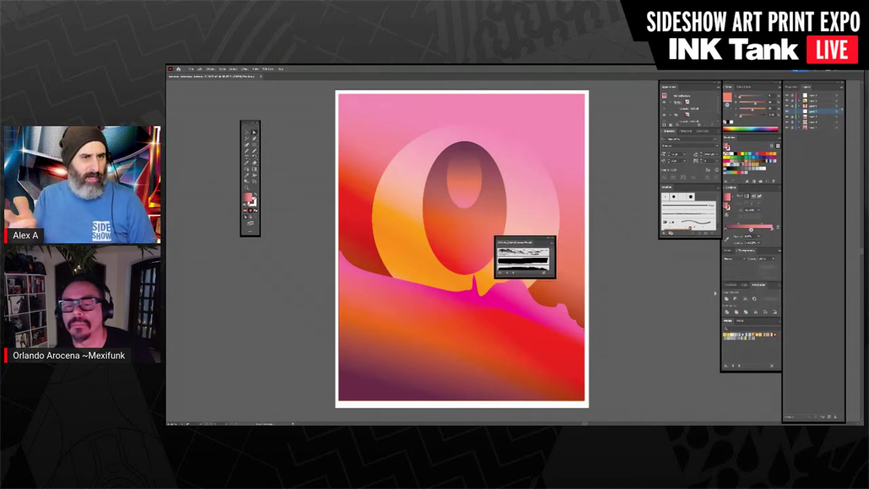
pyautogui.moveTo(533, 241)
pyautogui.mouseDown()
pyautogui.moveTo(686, 245)
pyautogui.moveTo(693, 313)
pyautogui.mouseUp()
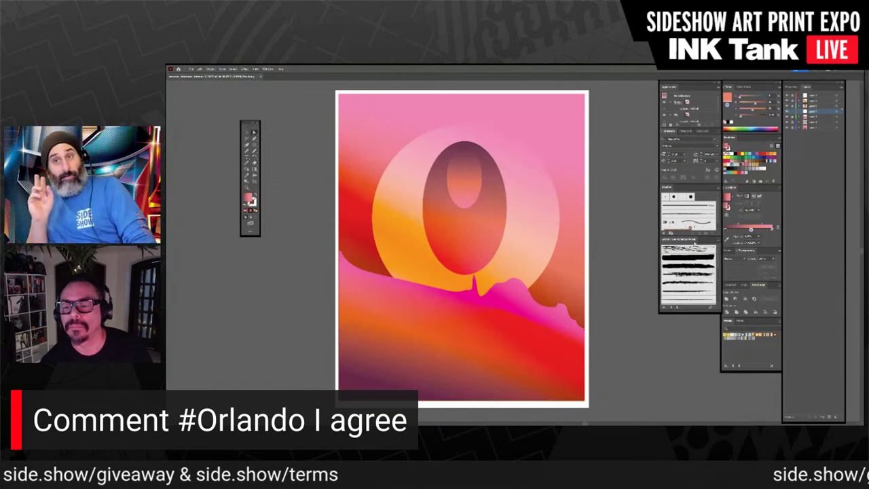
# Step: Choose a rough-textured brush from the new library and set the stroke to the salmon-pink gradient
pyautogui.click(689, 249)
pyautogui.click(748, 164)
pyautogui.click(747, 165)
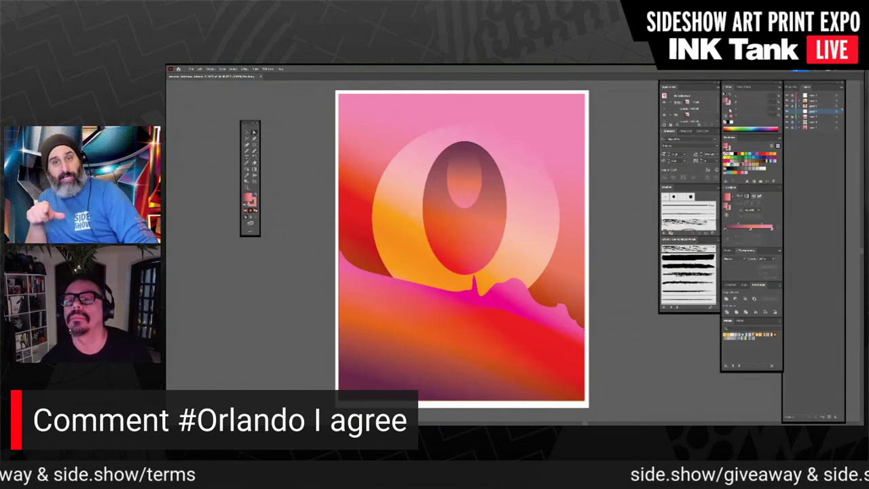
# Step: Paint rough-textured Paintbrush strokes across the foreground slope with no fill and a solid salmon stroke, then shift their colour toward orange
pyautogui.click(724, 122)
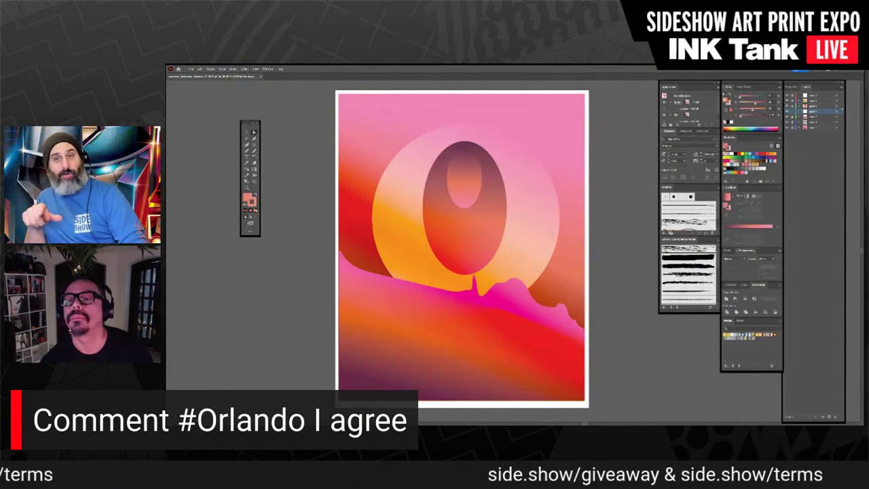
pyautogui.click(728, 104)
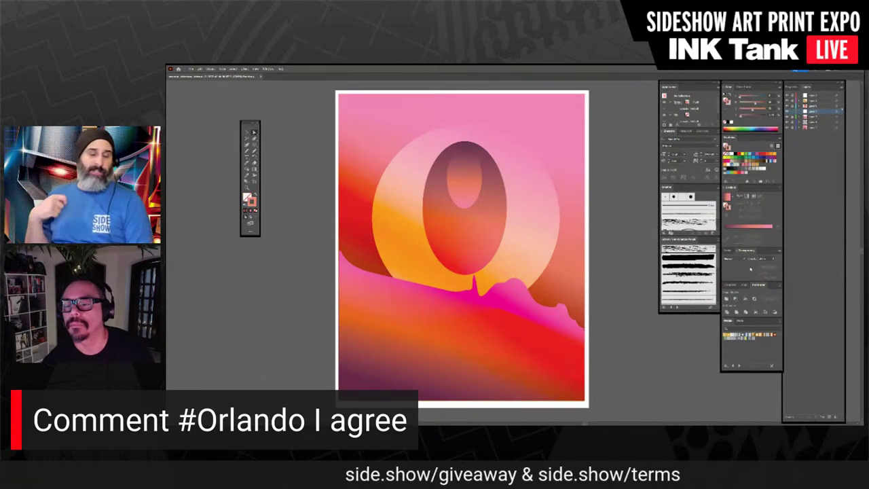
pyautogui.click(728, 251)
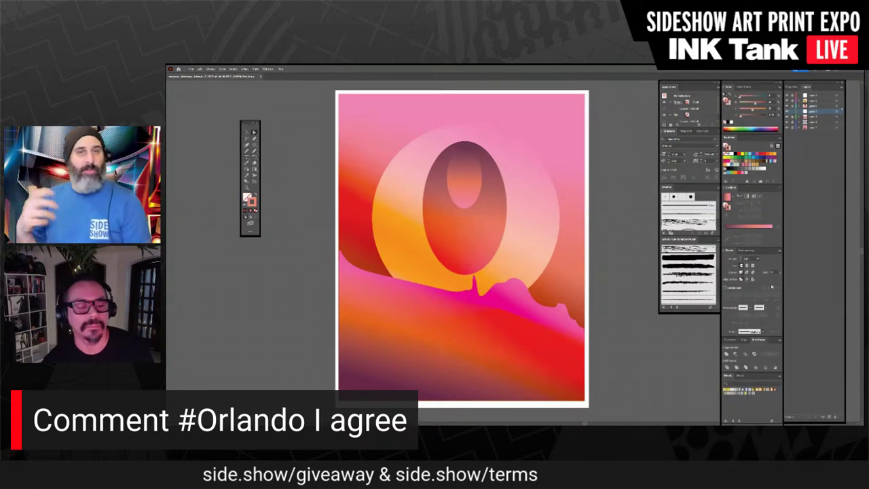
pyautogui.click(255, 151)
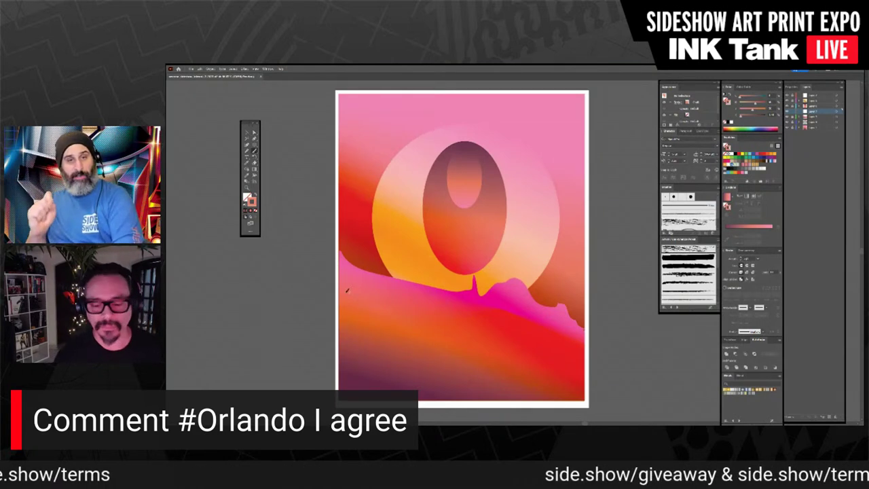
pyautogui.moveTo(593, 362)
pyautogui.mouseDown()
pyautogui.moveTo(430, 333)
pyautogui.moveTo(520, 381)
pyautogui.mouseUp()
pyautogui.moveTo(492, 326); pyautogui.dragTo(487, 335)
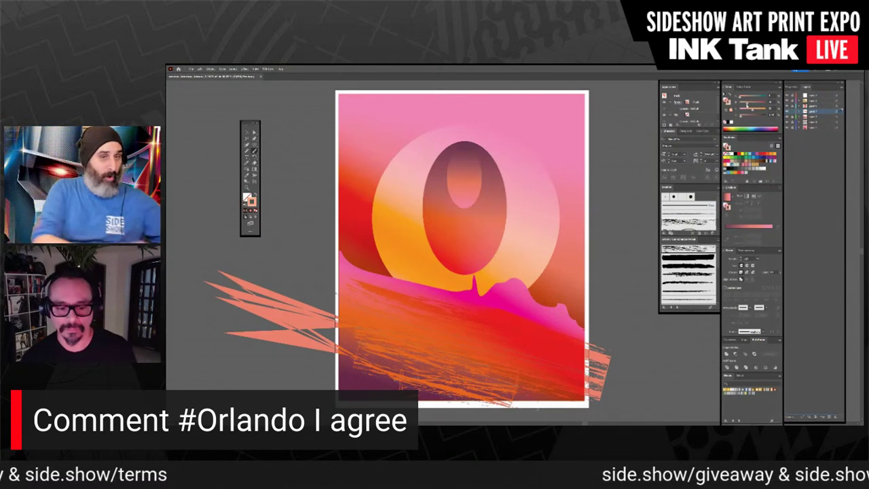
pyautogui.moveTo(747, 104); pyautogui.dragTo(751, 105)
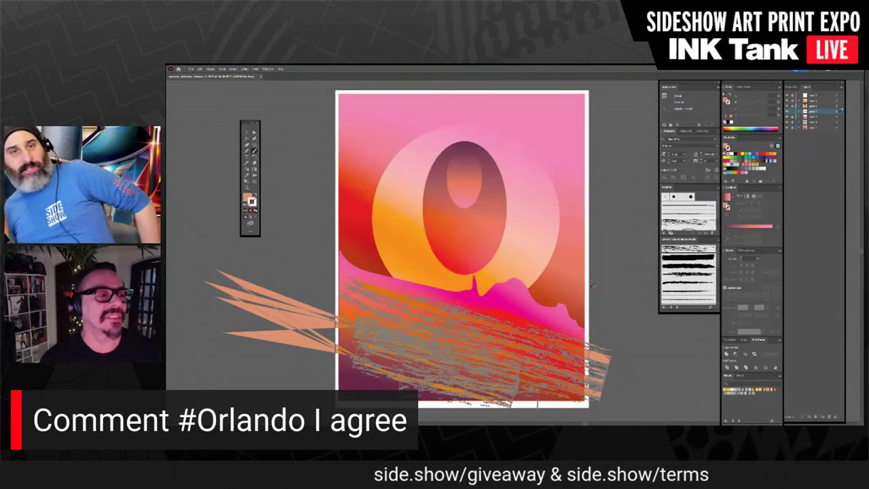
# Step: Delete the stray spikes of the expanded brush texture that extend beyond the artboard's left edge
pyautogui.click(248, 133)
pyautogui.click(361, 251)
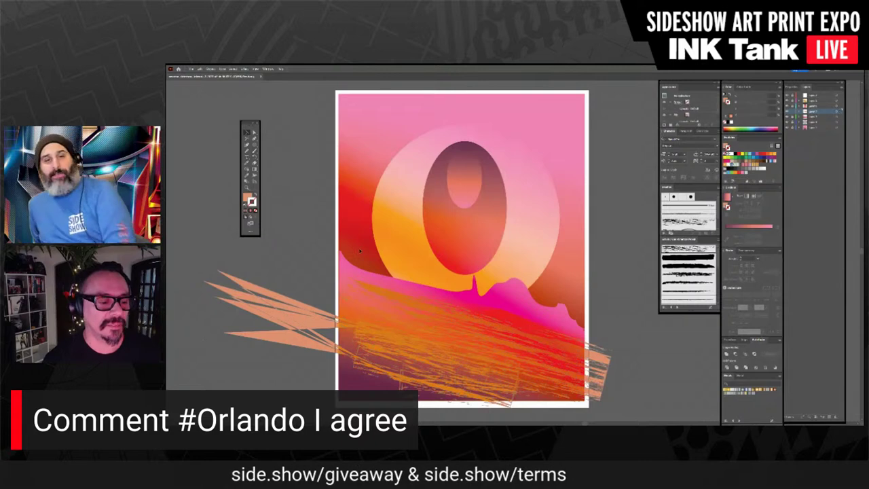
pyautogui.moveTo(195, 272); pyautogui.dragTo(281, 330)
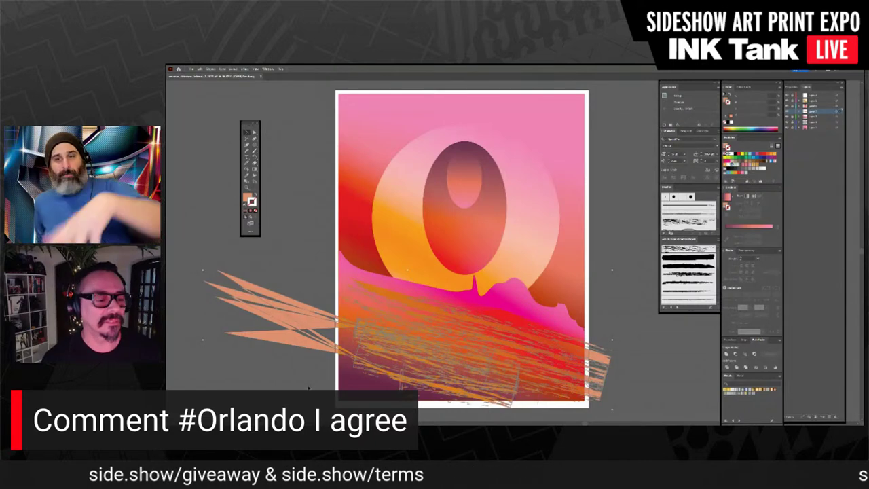
pyautogui.click(254, 133)
pyautogui.click(175, 273)
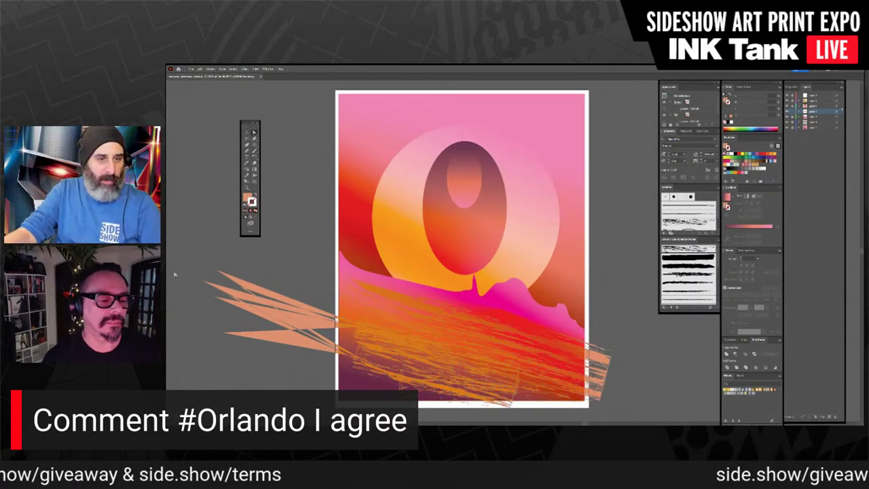
pyautogui.moveTo(178, 261); pyautogui.dragTo(333, 388)
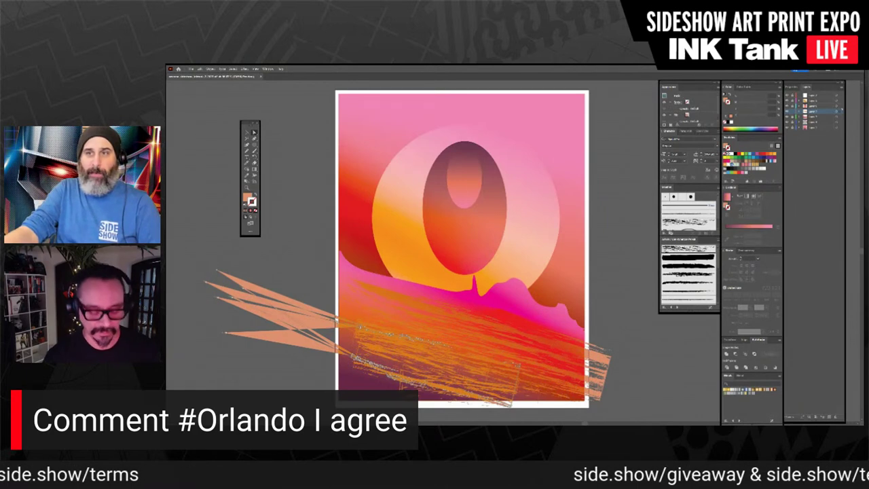
pyautogui.press('Delete')
pyautogui.click(626, 326)
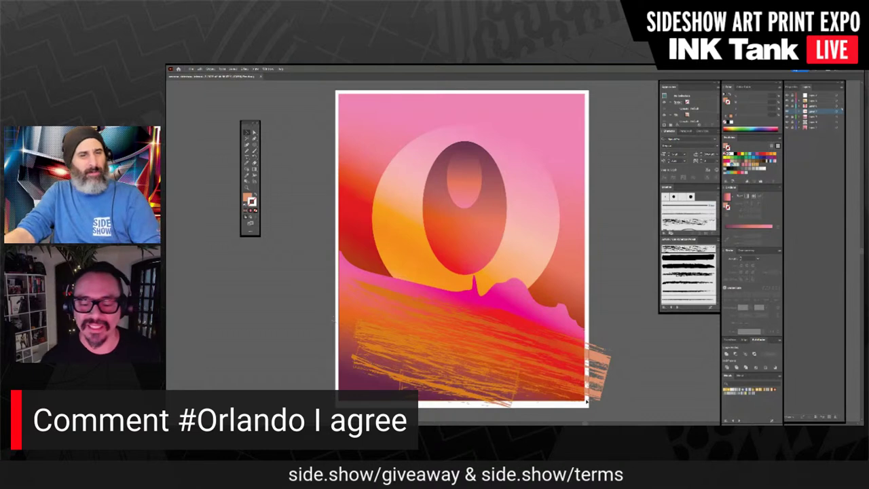
# Step: Select the whole brush texture and fill it with the salmon-pink gradient
pyautogui.hotkey('ctrl', 'a')
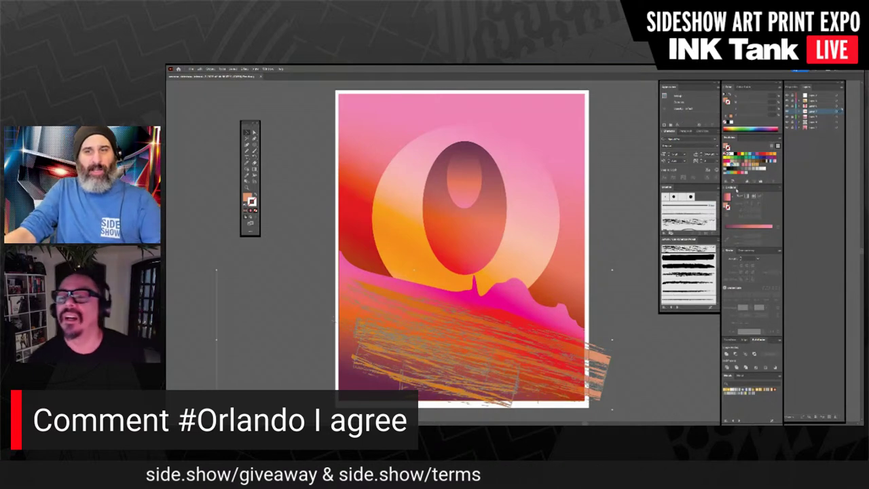
pyautogui.click(726, 205)
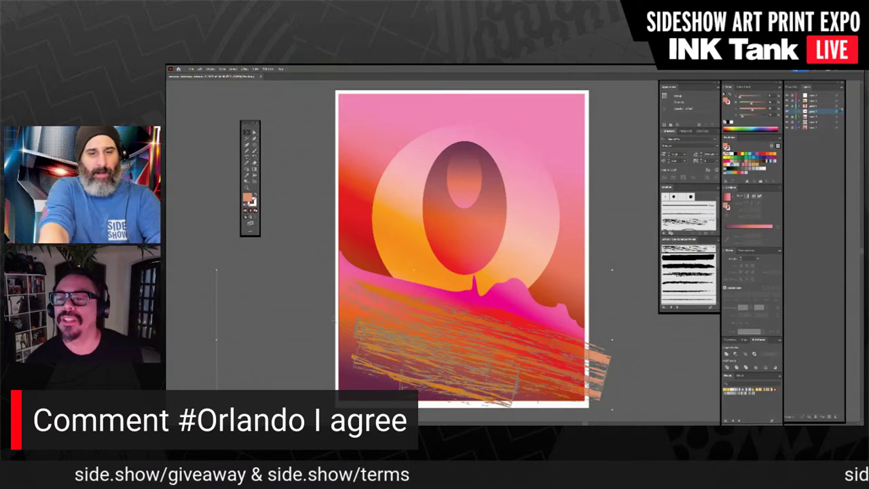
pyautogui.click(748, 227)
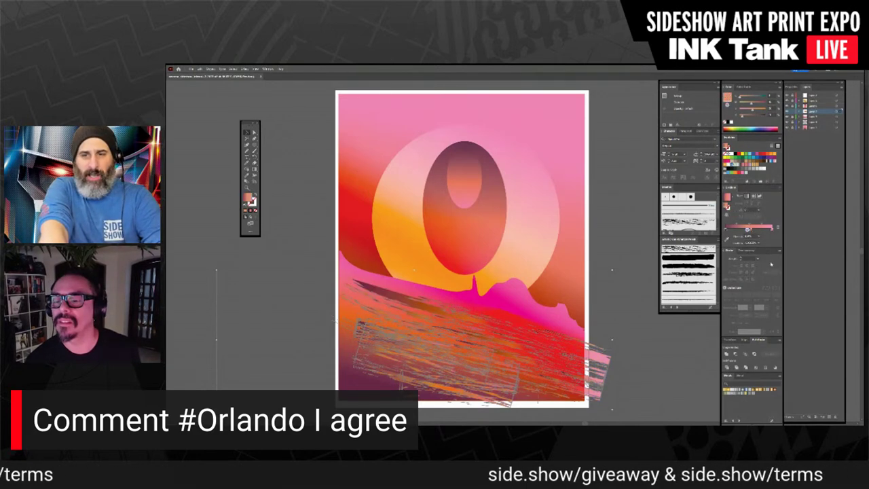
# Step: Lower the texture group's opacity and move it slightly left over the foreground
pyautogui.click(748, 251)
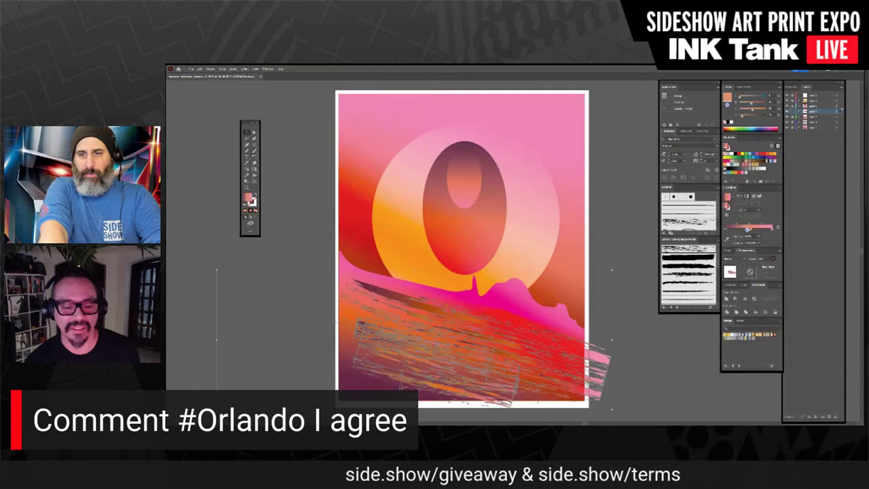
pyautogui.moveTo(772, 259); pyautogui.dragTo(762, 265)
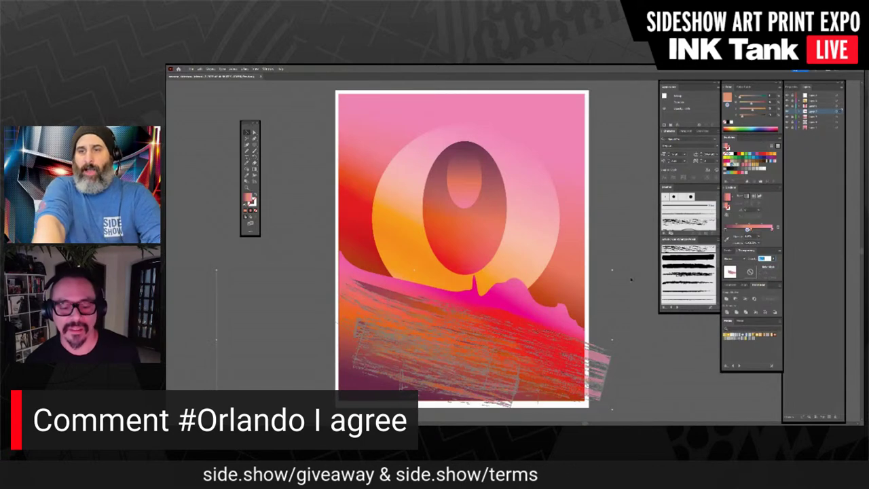
pyautogui.click(468, 324)
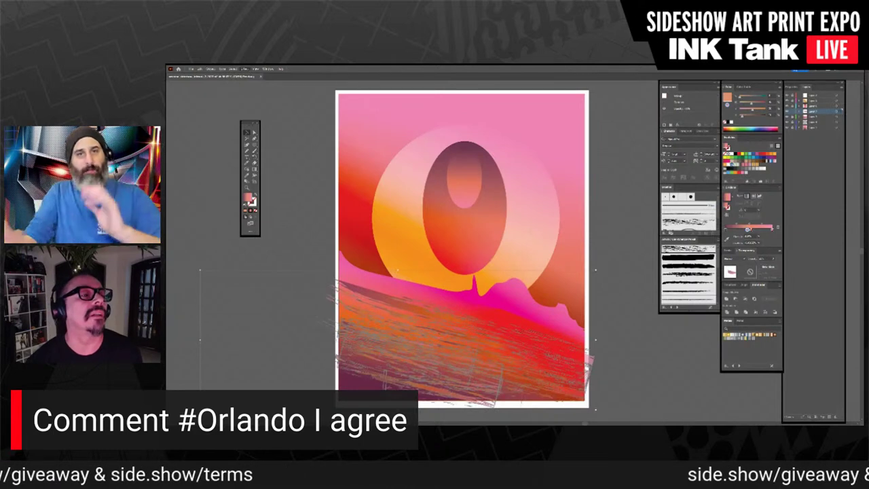
pyautogui.moveTo(272, 167)
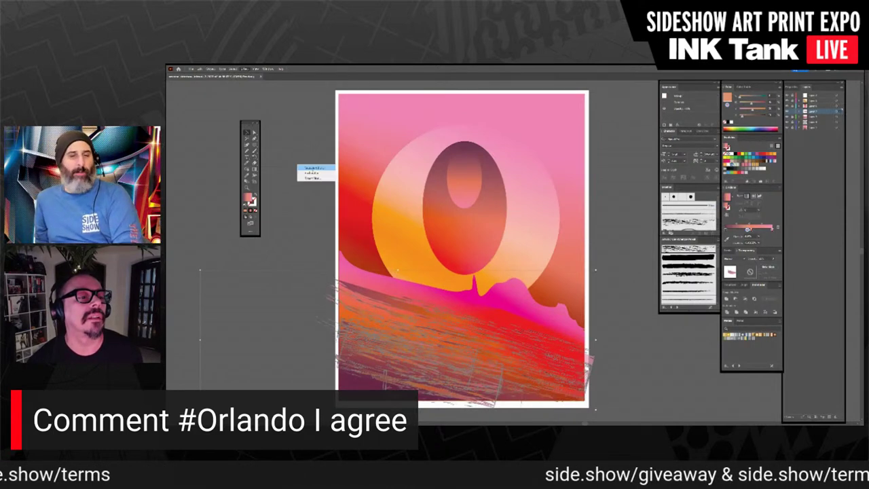
pyautogui.click(325, 168)
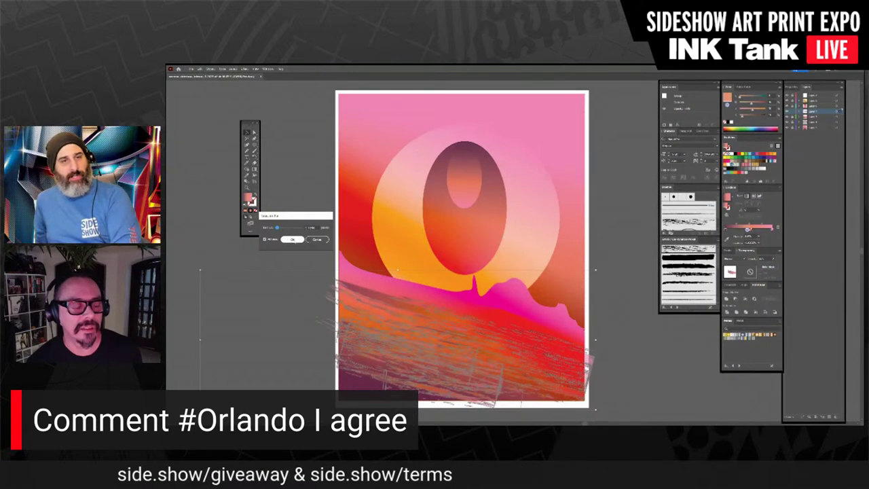
pyautogui.click(316, 240)
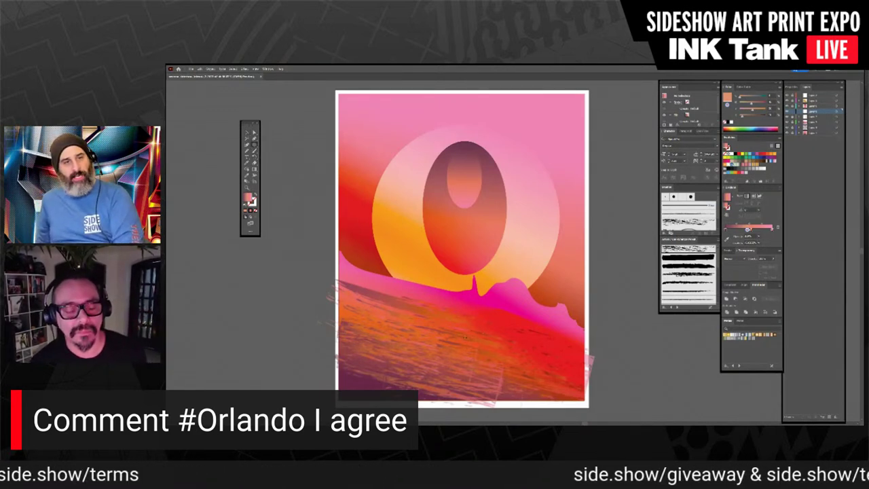
# Step: Draw a flat ellipse tilted along the foreground slope and fill it with a radial gradient stretched to fit its outline
pyautogui.moveTo(416, 323); pyautogui.dragTo(499, 343)
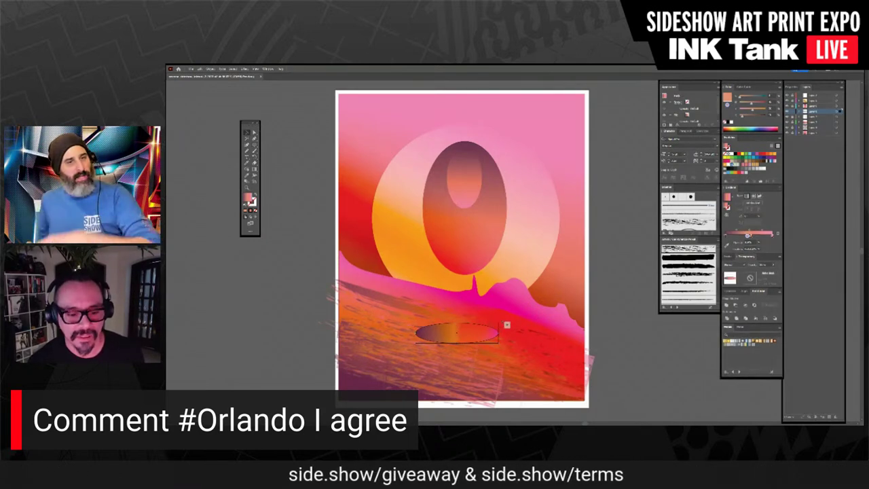
pyautogui.moveTo(502, 321); pyautogui.dragTo(503, 332)
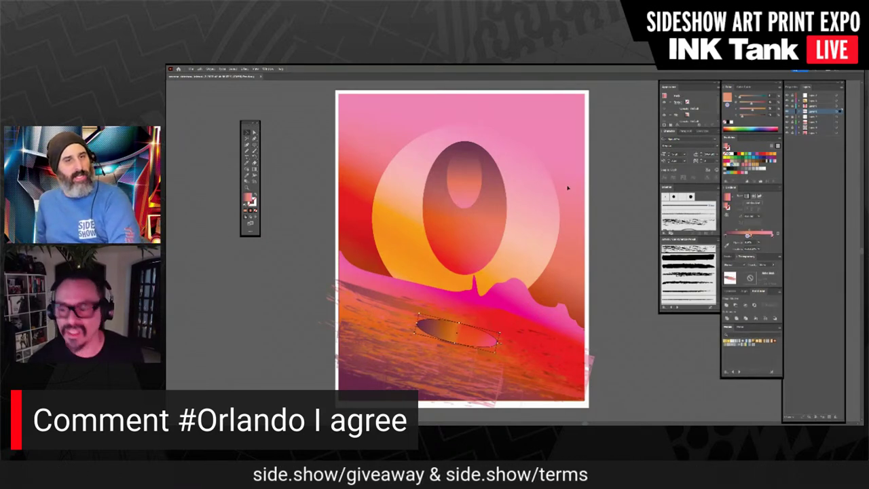
pyautogui.click(756, 198)
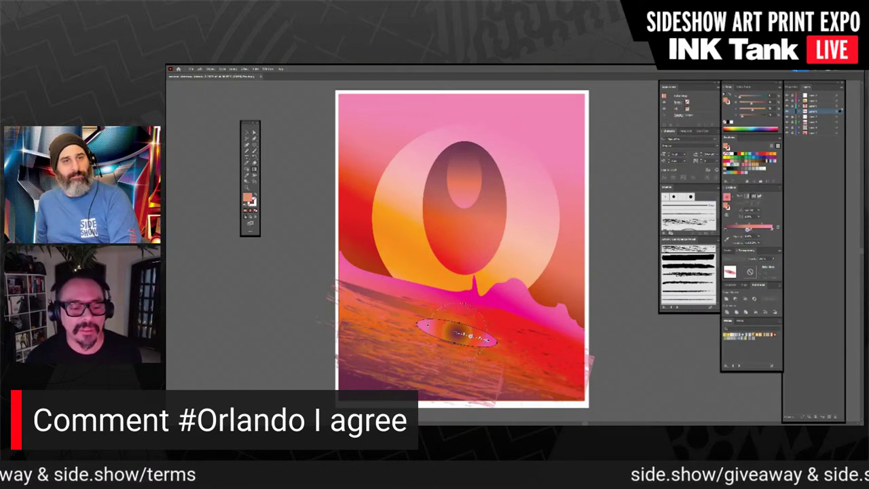
pyautogui.moveTo(463, 304)
pyautogui.mouseDown()
pyautogui.moveTo(462, 326)
pyautogui.moveTo(528, 350)
pyautogui.mouseUp()
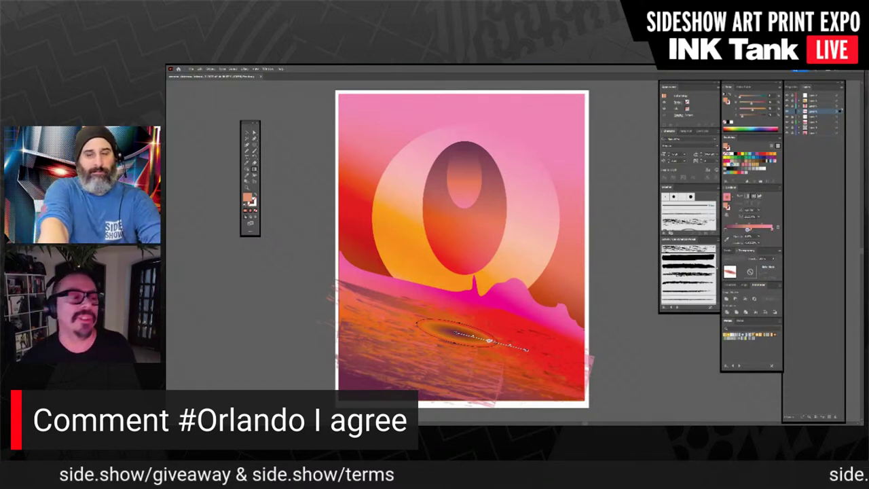
pyautogui.click(247, 132)
pyautogui.click(283, 132)
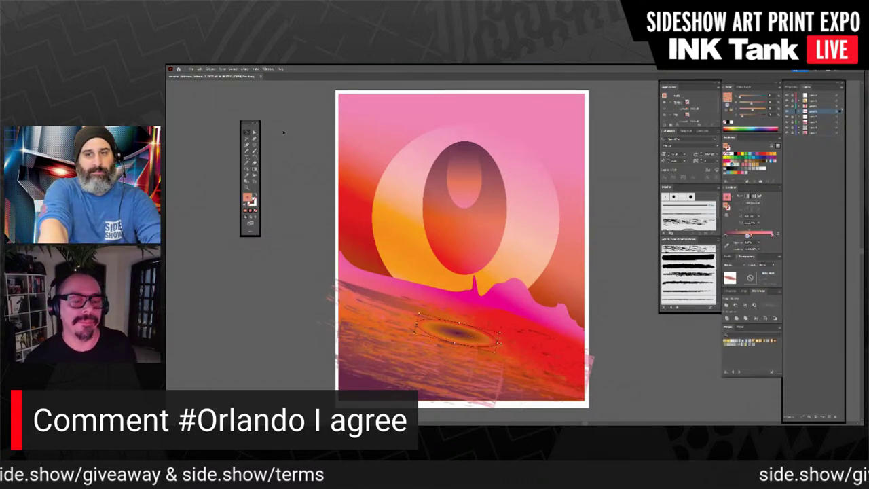
# Step: Try the Multiply blend mode on the tilted ellipse
pyautogui.click(459, 333)
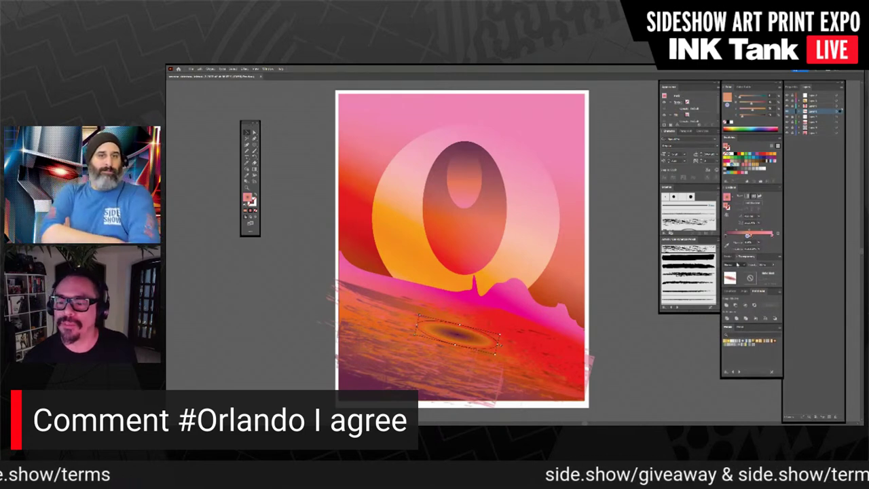
pyautogui.click(736, 265)
pyautogui.click(739, 281)
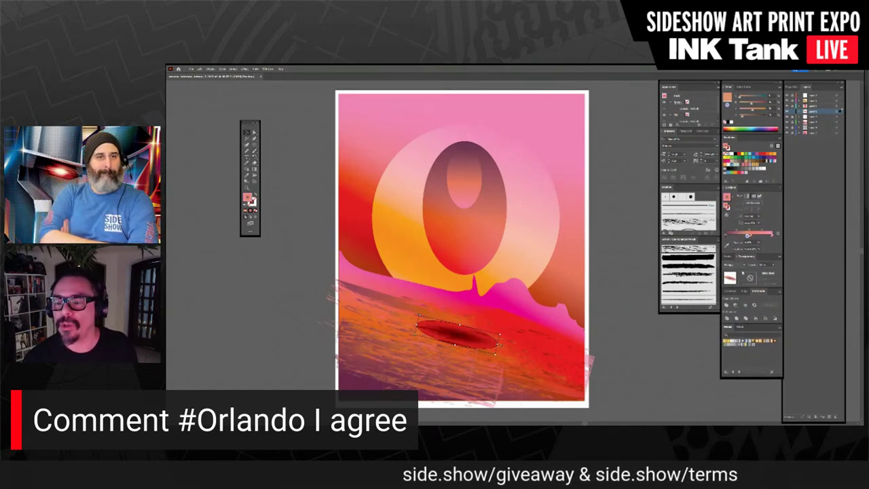
pyautogui.click(739, 273)
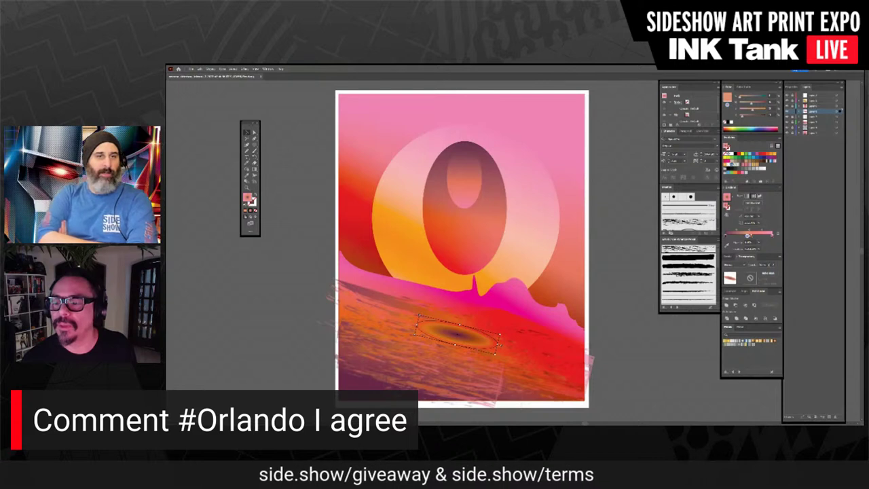
# Step: Make the ellipse's outer gradient stop transparent and adjust the radial gradient so it fades into the ground as a soft shadow, then deselect it
pyautogui.click(772, 237)
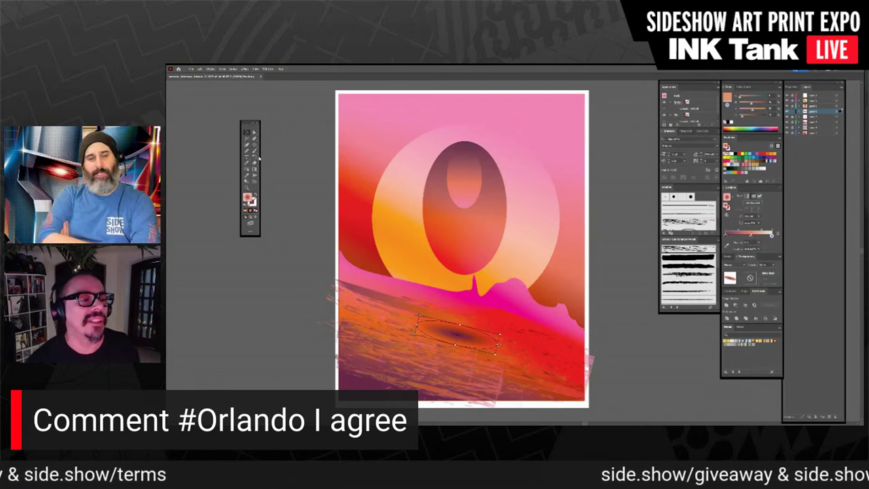
pyautogui.click(255, 170)
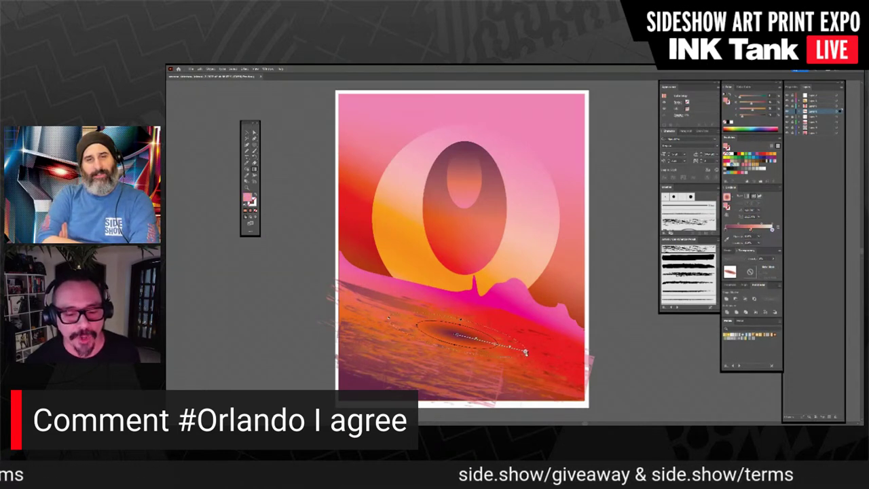
pyautogui.keyDown('ctrl'); pyautogui.click(612, 264); pyautogui.keyUp('ctrl')
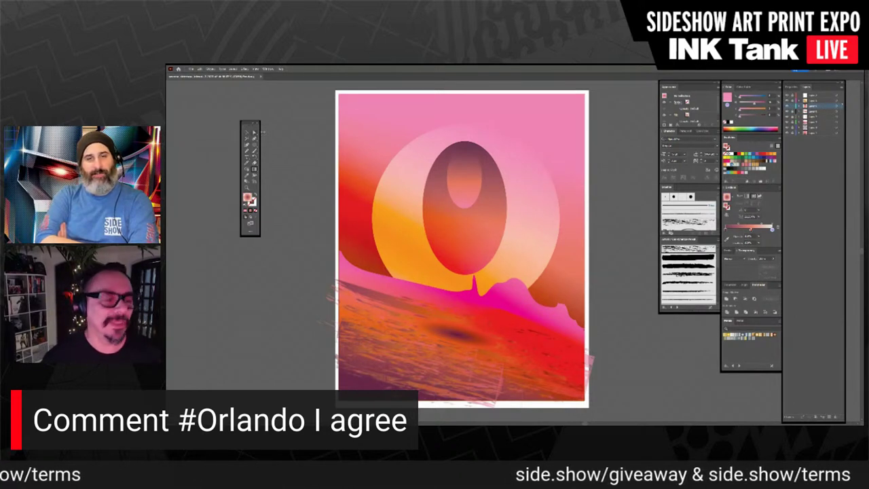
pyautogui.press('v')
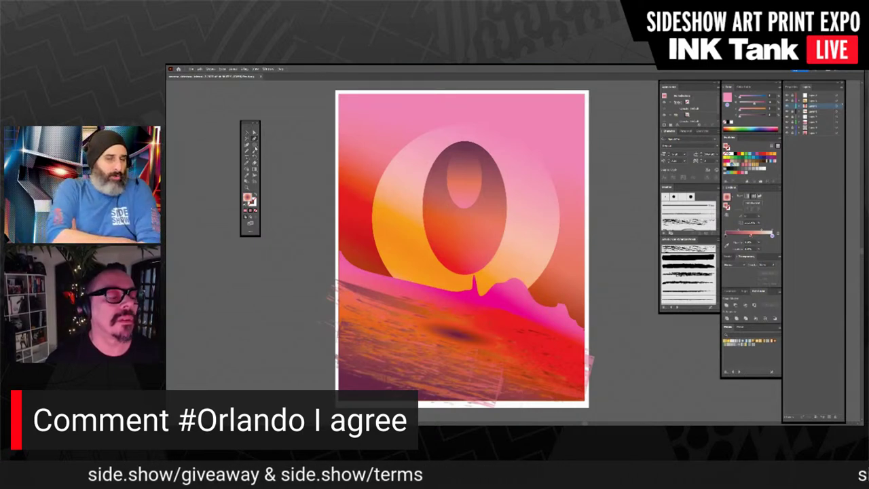
pyautogui.click(424, 213)
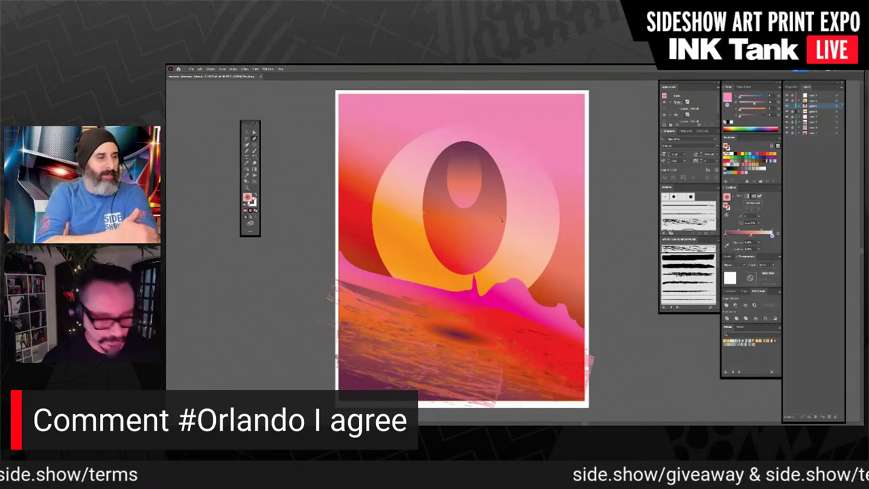
pyautogui.hotkey('ctrl', 'z')
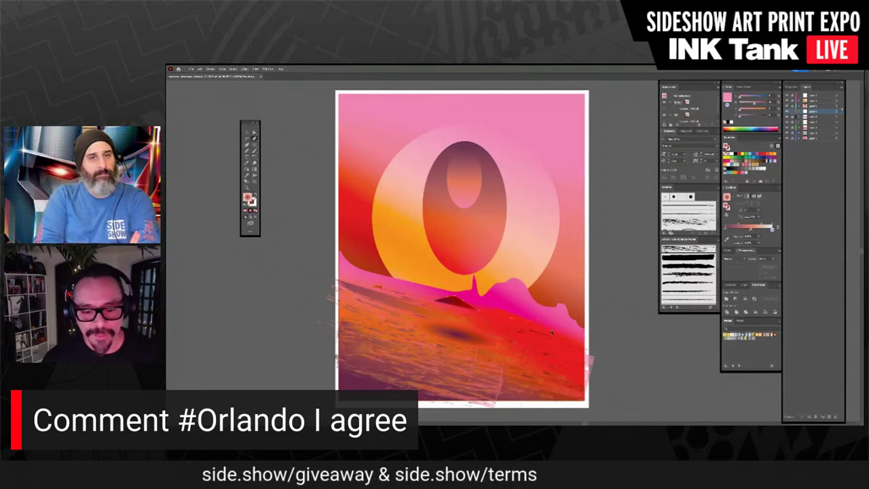
# Step: Finish the foreground slope outline around the artboard's bottom corners, close it on the left edge, and fill it with a linear gradient
pyautogui.click(584, 344)
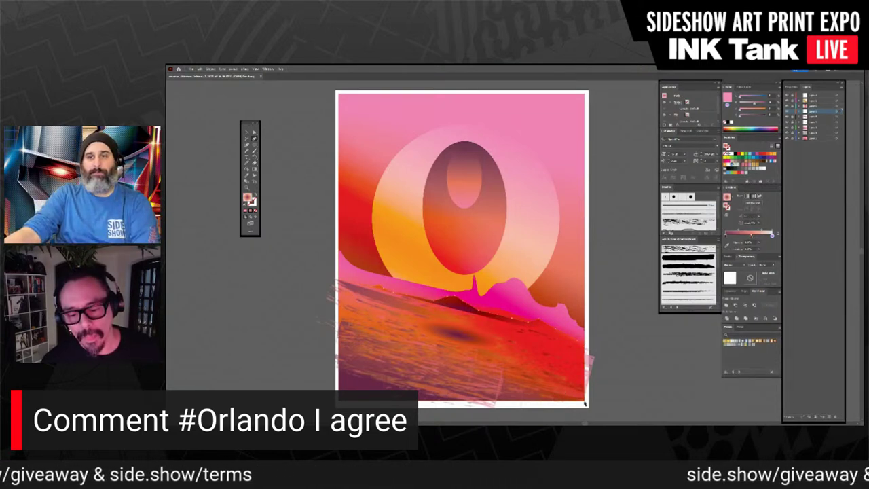
pyautogui.click(585, 403)
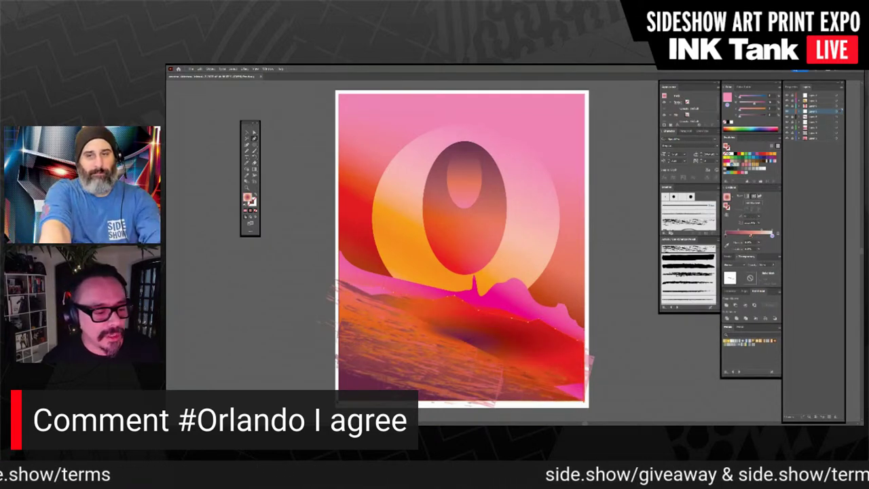
pyautogui.click(338, 403)
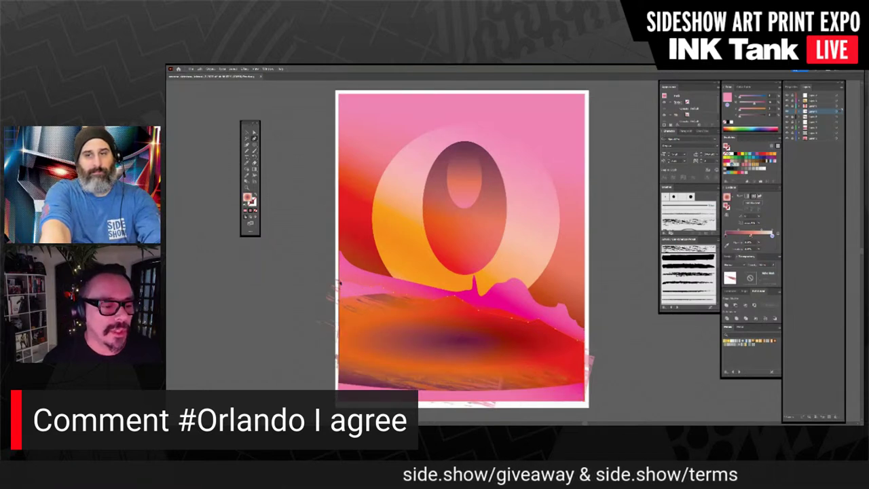
pyautogui.click(341, 292)
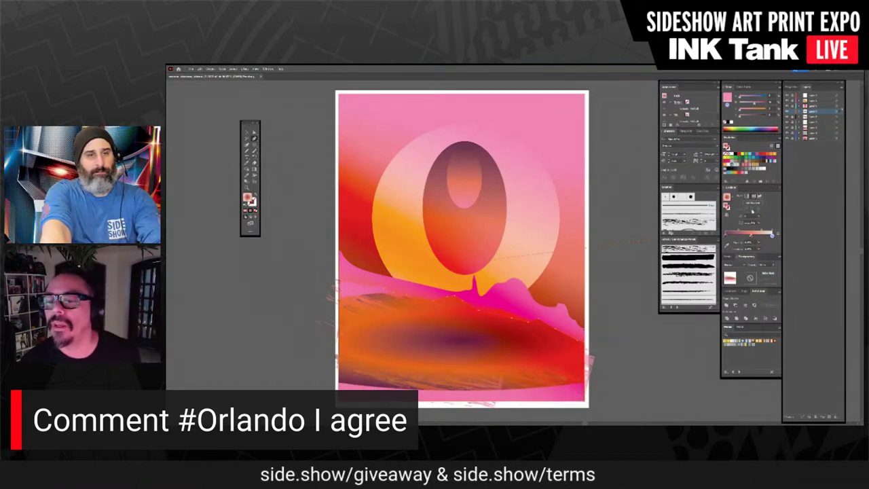
pyautogui.click(748, 196)
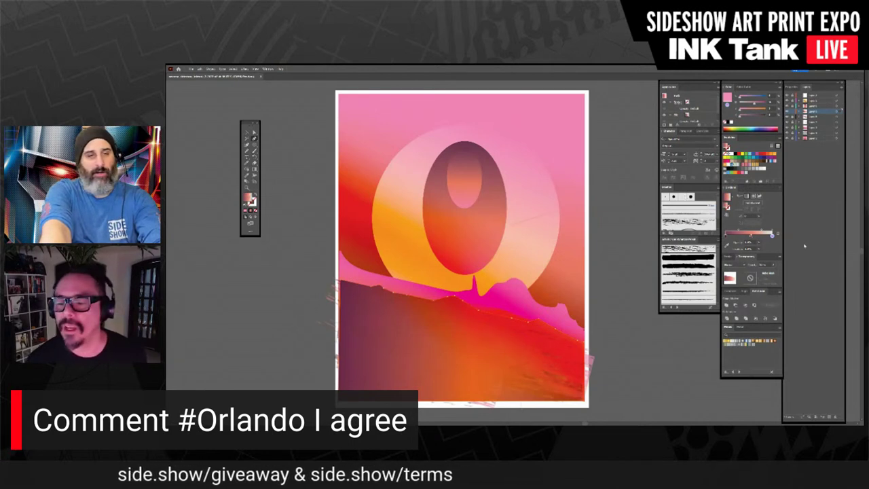
# Step: Try the Multiply blend mode on the new foreground slope shape and deselect it
pyautogui.click(734, 264)
pyautogui.click(734, 314)
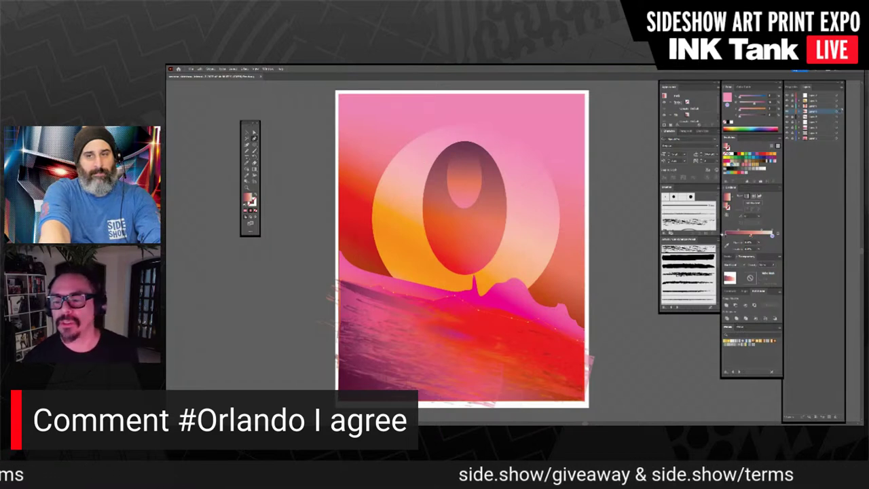
pyautogui.click(741, 284)
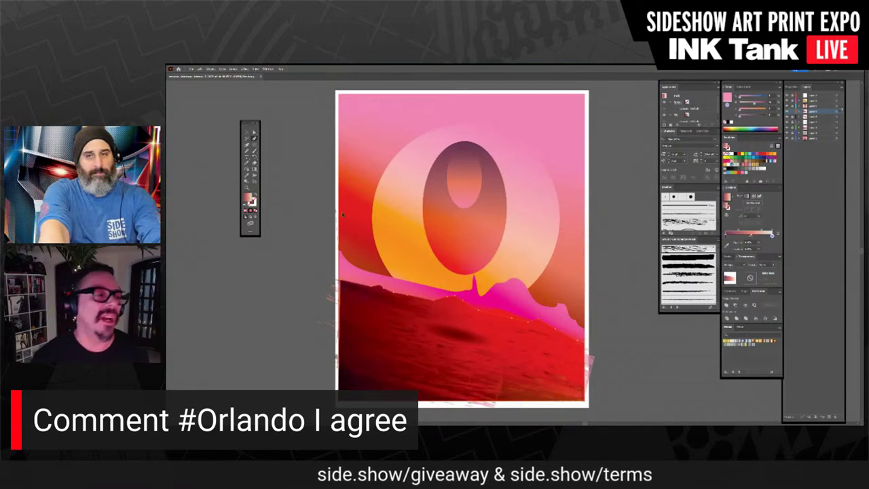
pyautogui.press('v')
pyautogui.click(503, 180)
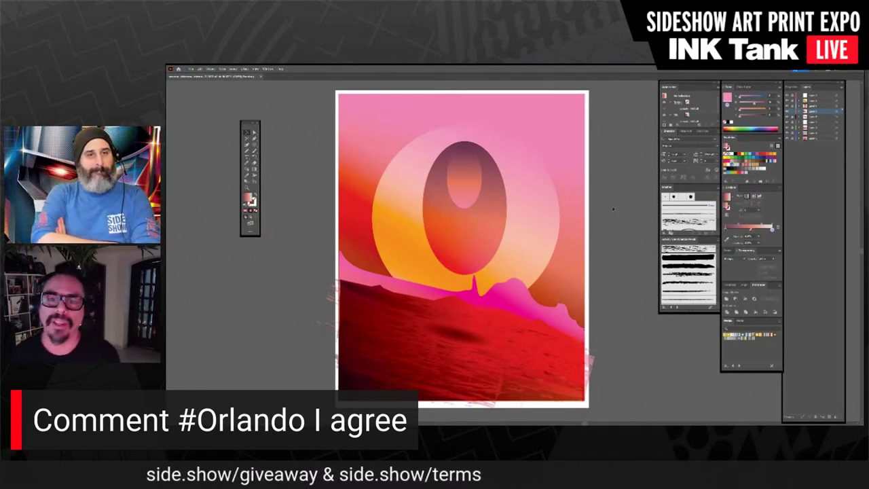
# Step: Replace the foreground slope's Multiply blend with a brighter blend mode that lets the ground texture show through
pyautogui.click(533, 338)
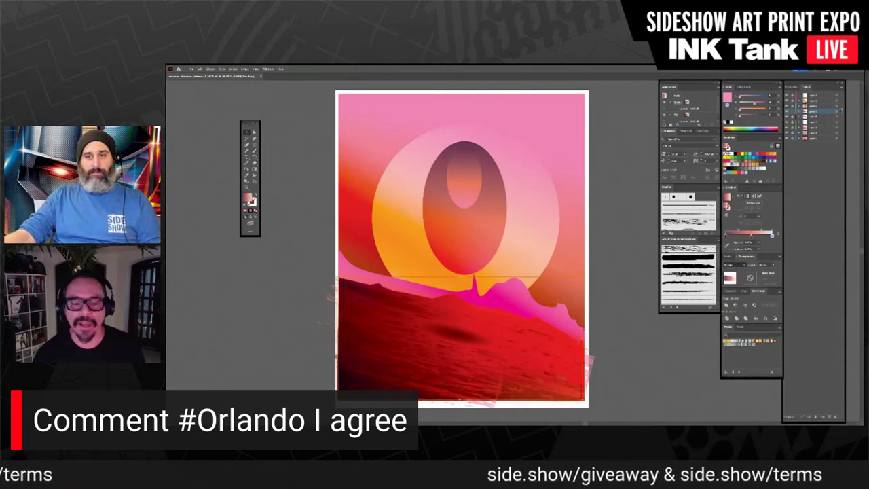
pyautogui.click(736, 316)
pyautogui.click(632, 347)
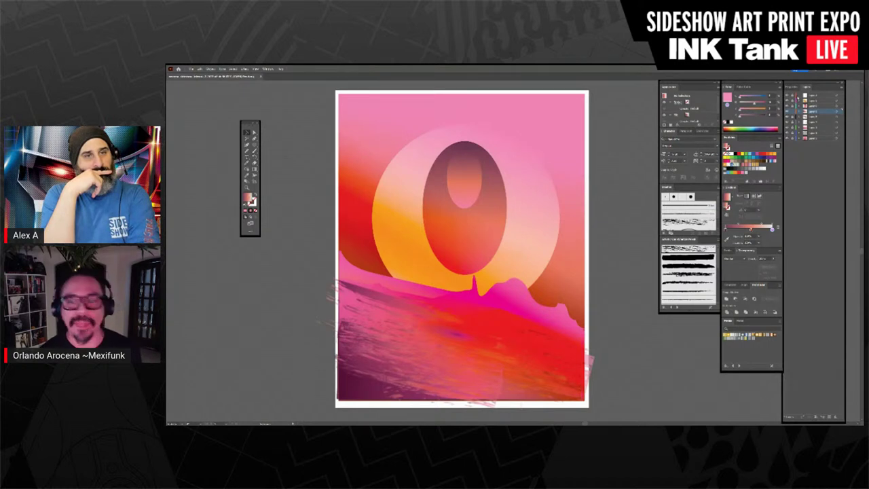
# Step: Redraw the foreground slope's gradient diagonally so a hard-edged magenta band crosses the ground's lower right
pyautogui.click(531, 333)
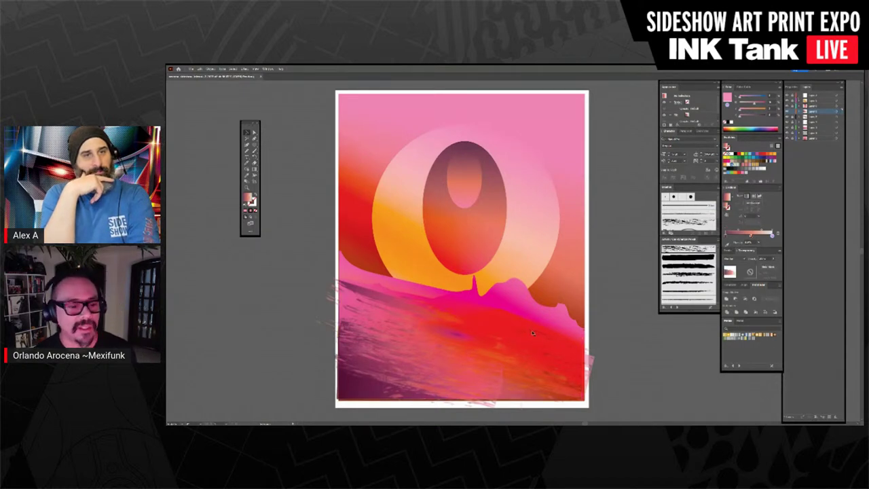
pyautogui.click(254, 169)
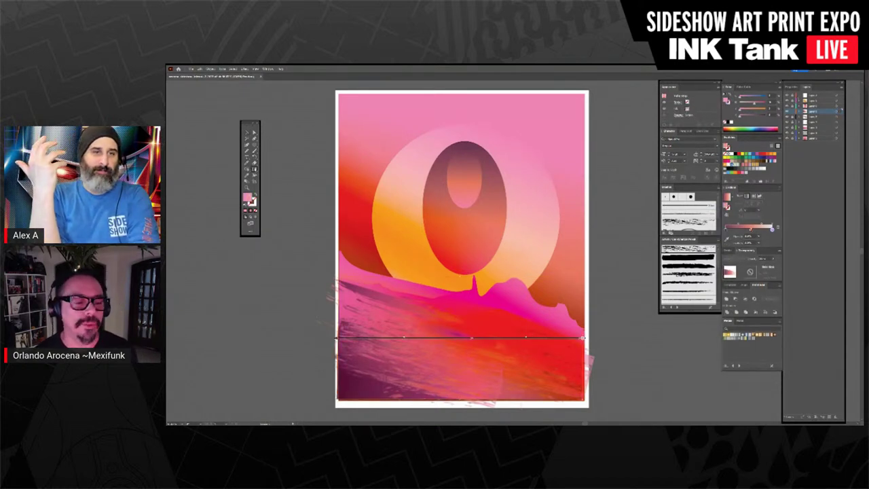
pyautogui.moveTo(422, 253); pyautogui.dragTo(454, 352)
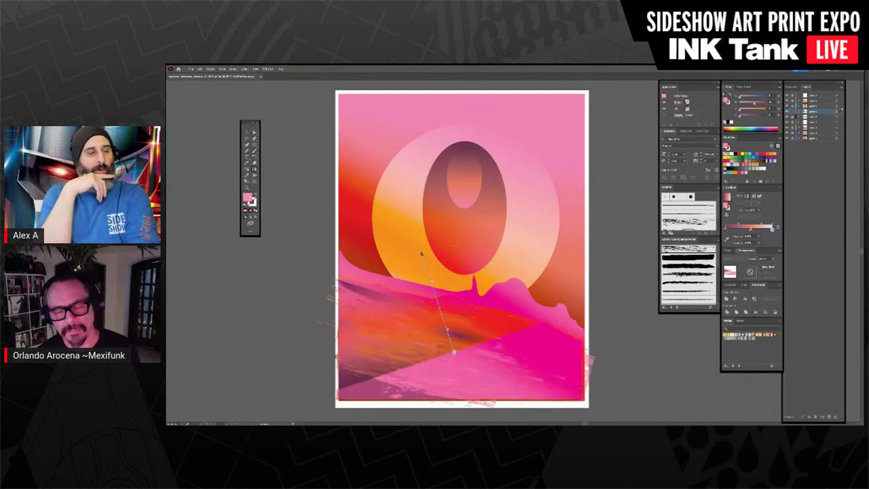
pyautogui.hotkey('ctrl', 'z')
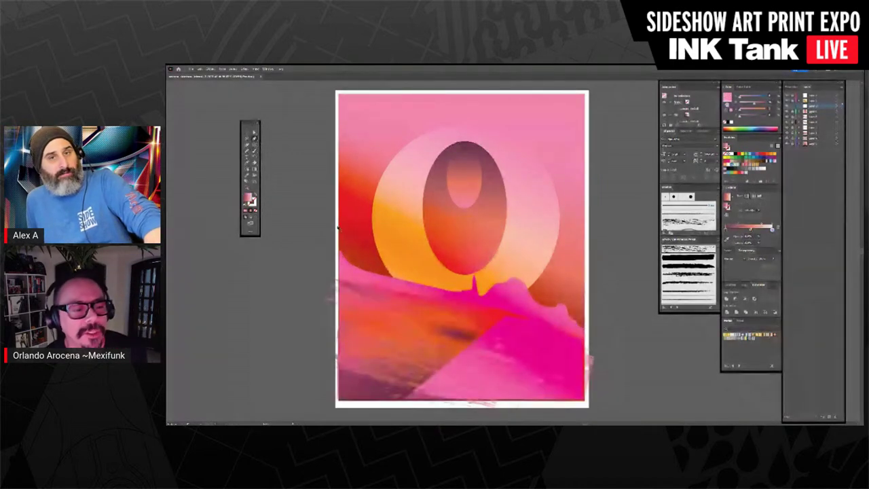
# Step: Draw a jagged, towering rock formation with the Pen tool on the left horizon, closing its base behind the pink hills
pyautogui.click(352, 233)
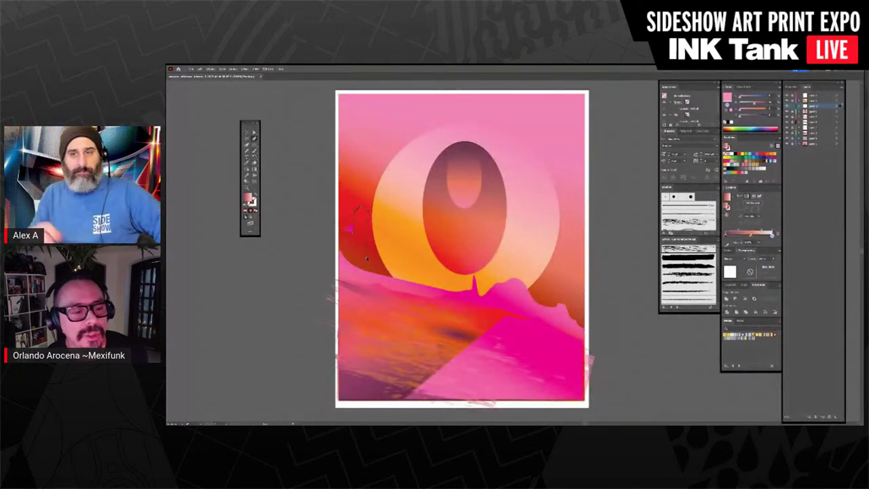
pyautogui.click(368, 252)
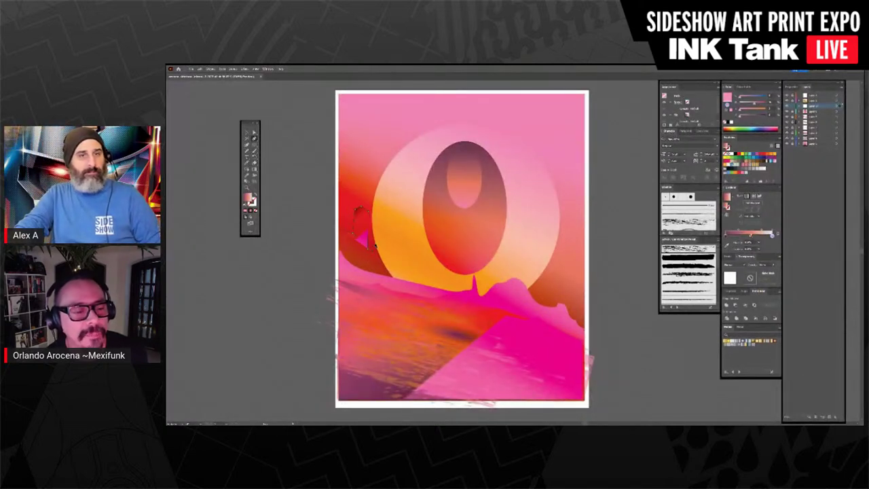
pyautogui.click(371, 251)
pyautogui.moveTo(395, 279); pyautogui.dragTo(399, 281)
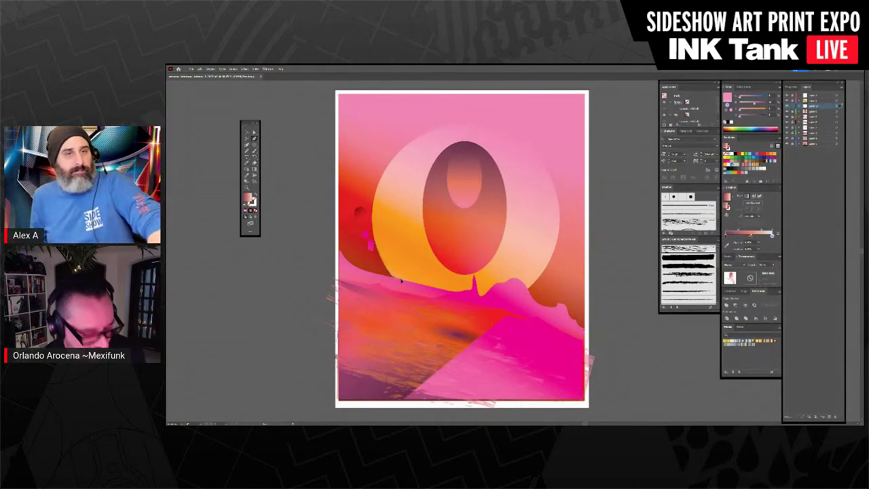
pyautogui.click(394, 279)
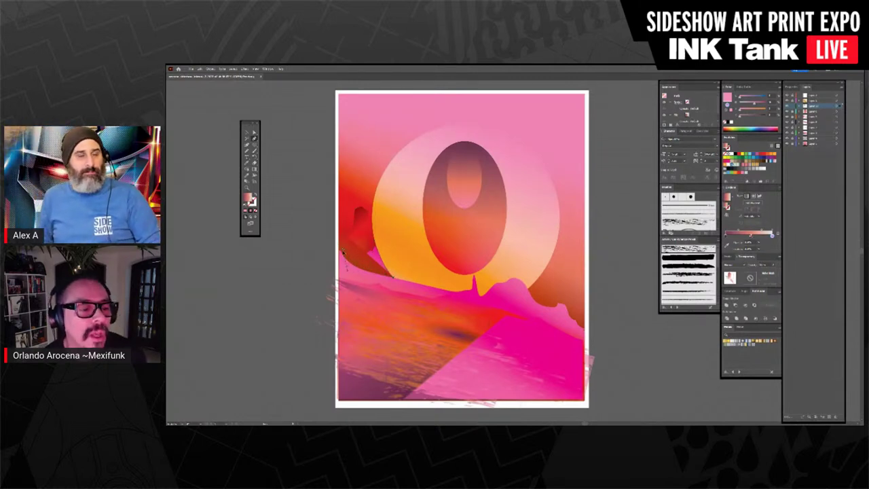
pyautogui.click(342, 252)
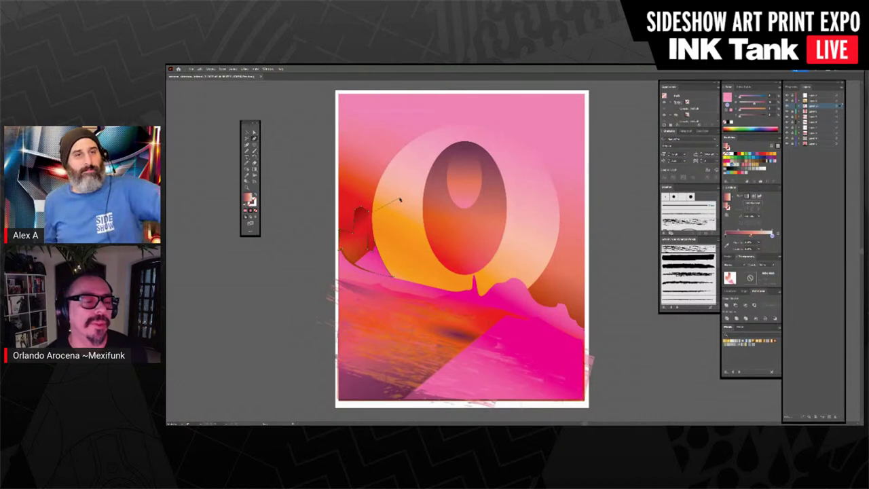
# Step: Shift the rock formation's gradient from red to golden tan with Adjust Colors, previewing the change and reducing magenta
pyautogui.click(255, 132)
pyautogui.click(423, 264)
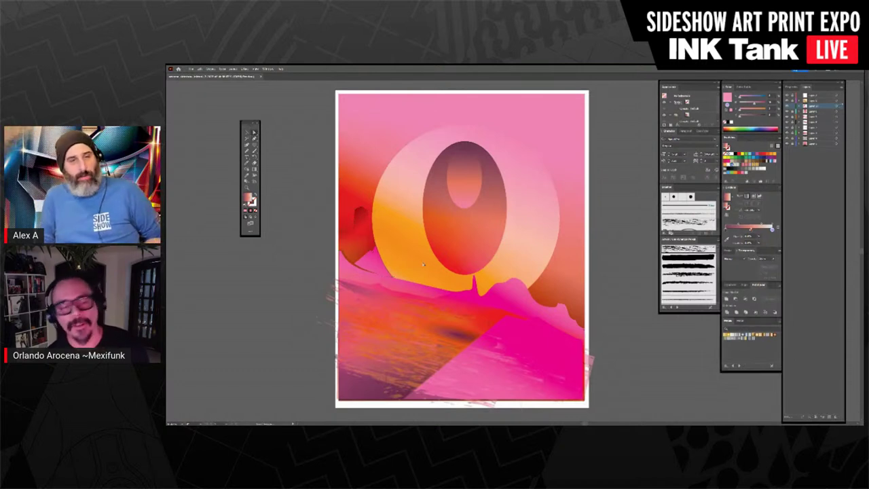
pyautogui.click(362, 241)
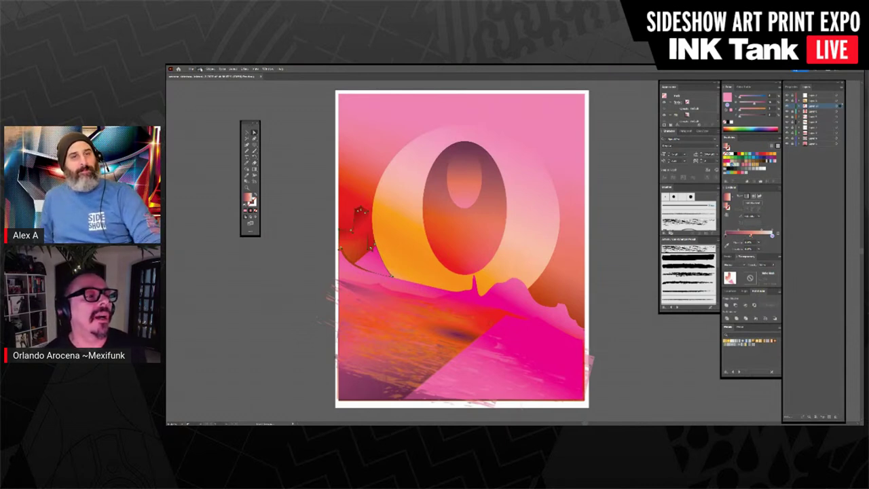
pyautogui.rightClick(277, 154)
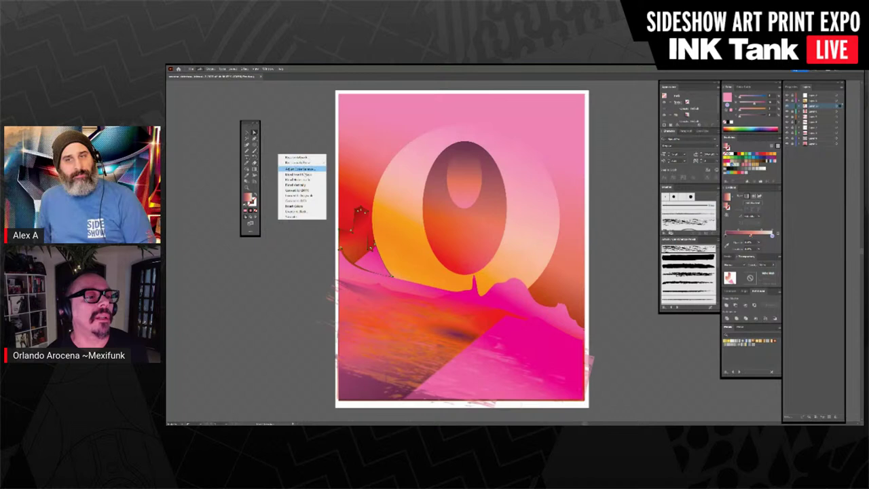
pyautogui.click(308, 170)
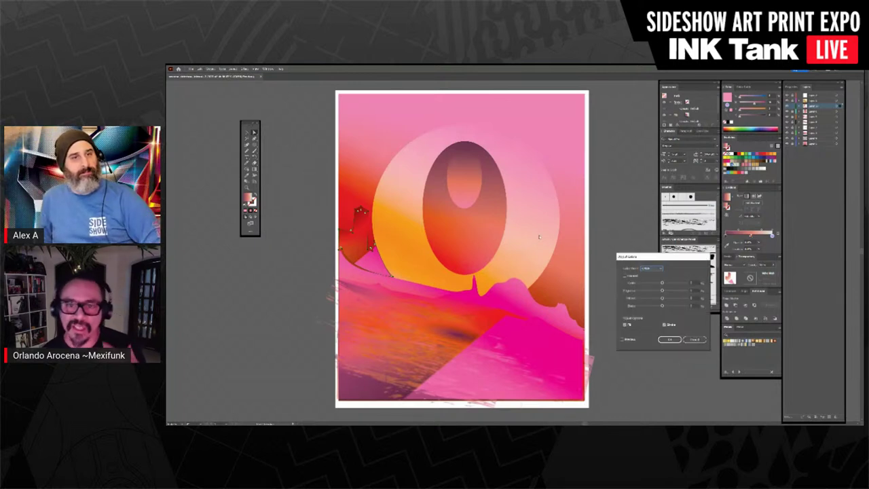
pyautogui.click(621, 340)
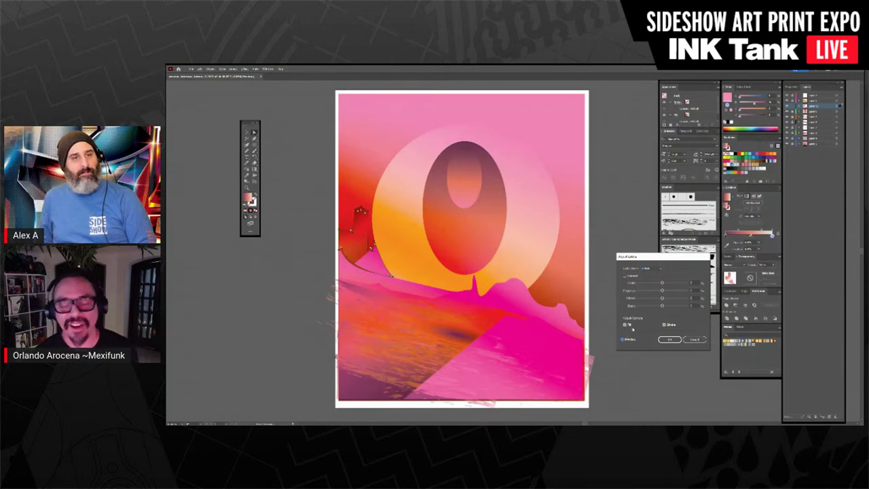
pyautogui.moveTo(662, 290)
pyautogui.mouseDown()
pyautogui.moveTo(650, 289)
pyautogui.moveTo(658, 284)
pyautogui.mouseUp()
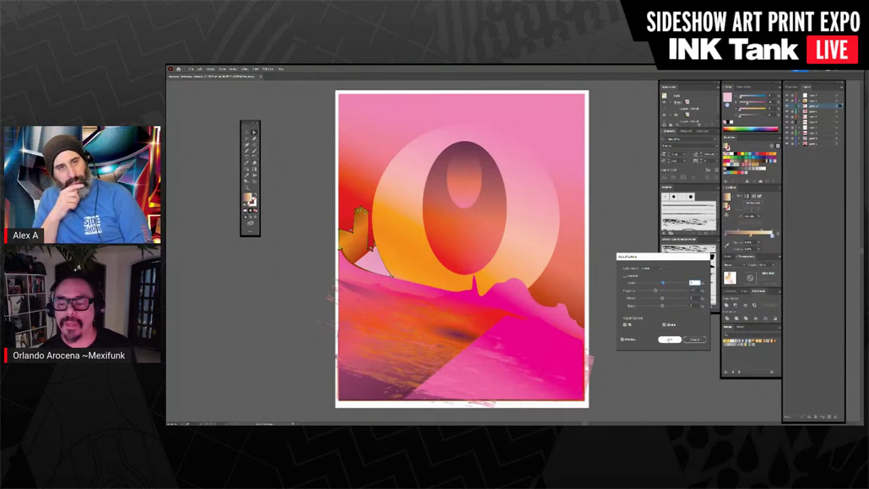
pyautogui.click(669, 339)
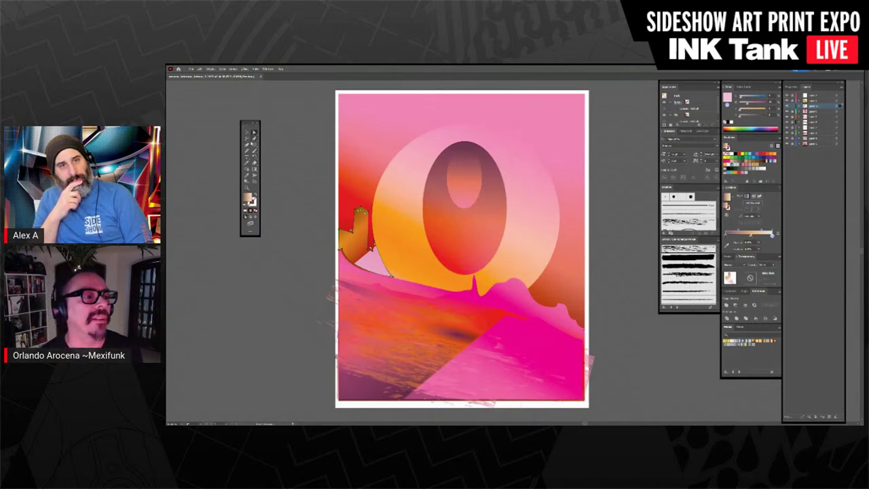
# Step: Lower the rock formation's opacity so it blends into the orange sky, and deselect it
pyautogui.click(254, 139)
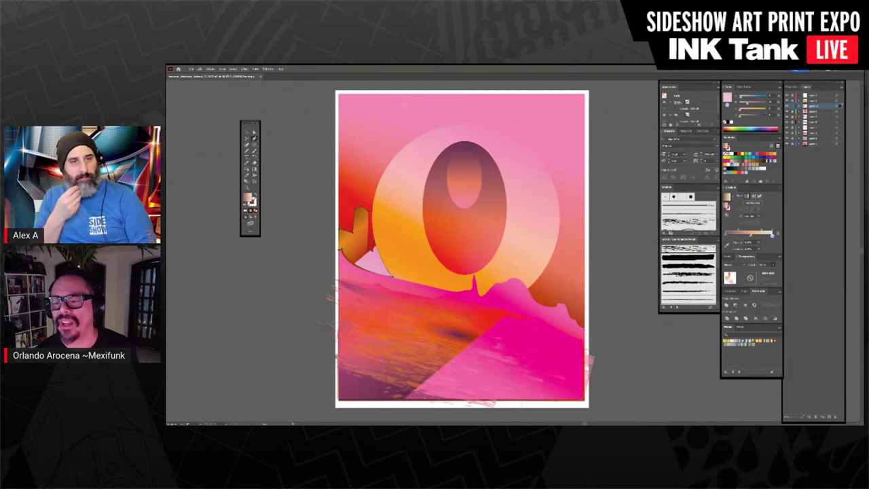
pyautogui.click(734, 265)
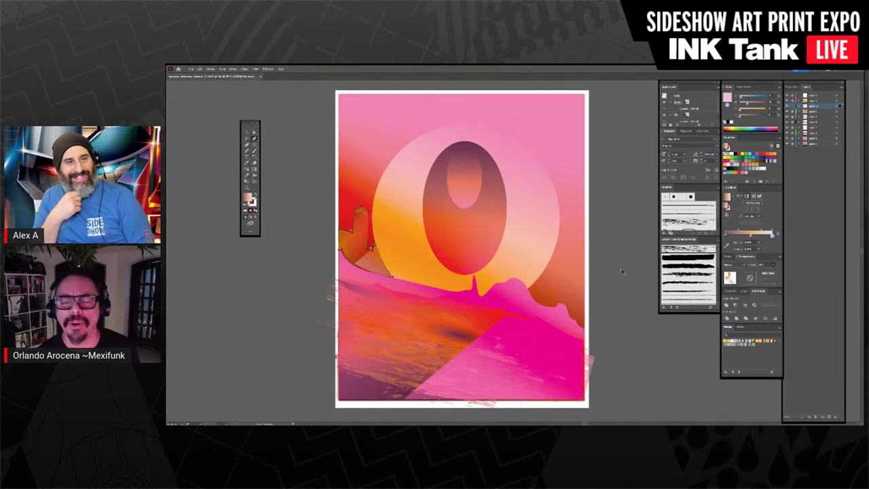
pyautogui.press('Tab')
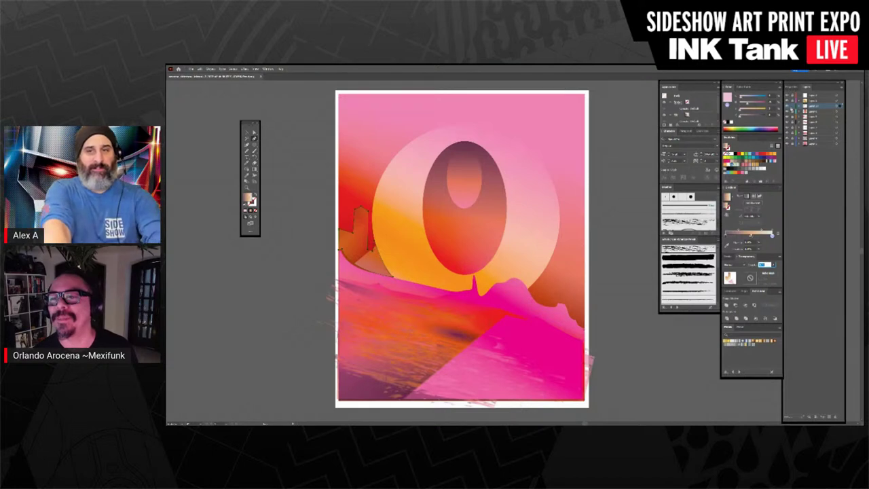
pyautogui.hotkey('ctrl', 'shift', 'a')
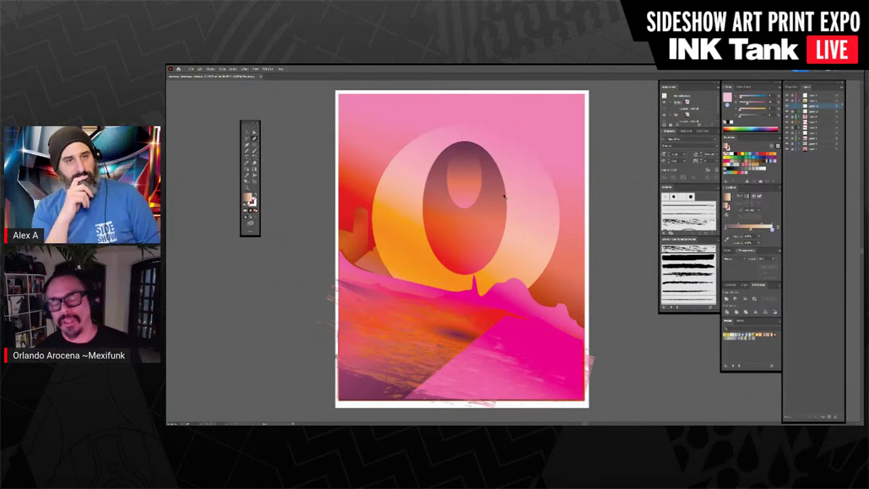
# Step: Move the small inner ellipse lower inside the large ellipse, with its gradient running from plum at the top to pink at the base
pyautogui.click(248, 133)
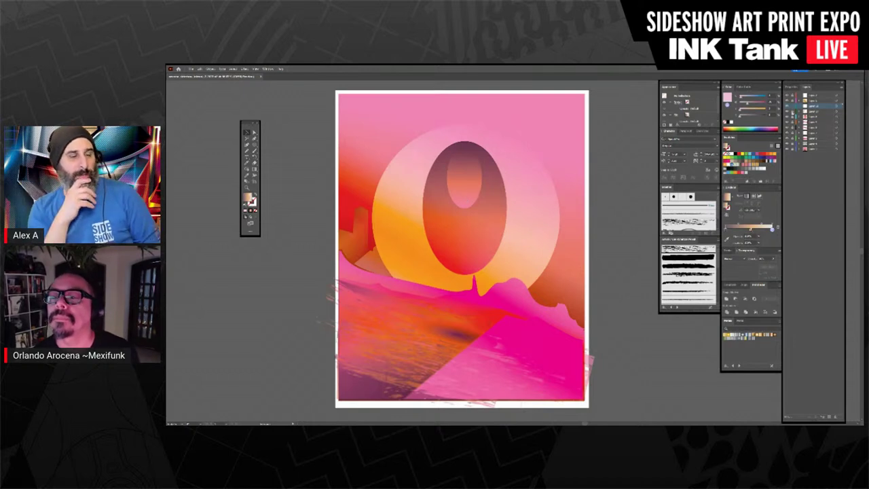
pyautogui.moveTo(464, 172); pyautogui.dragTo(461, 193)
pyautogui.click(640, 225)
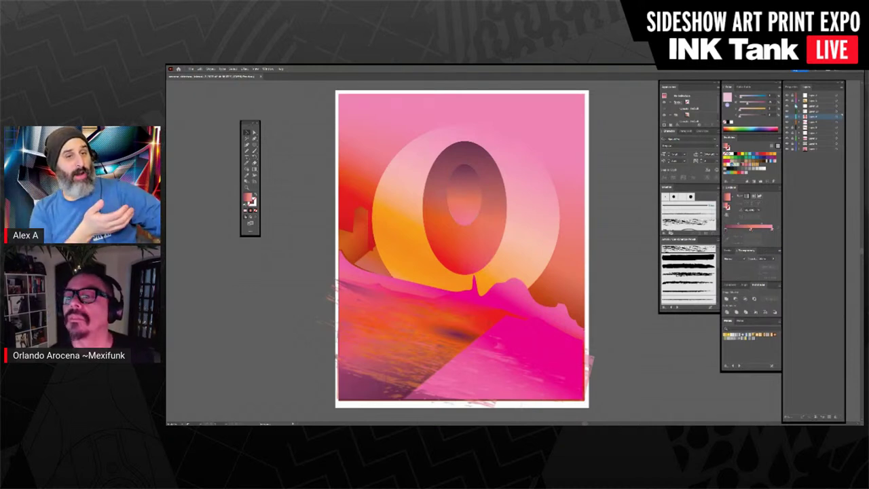
pyautogui.click(814, 106)
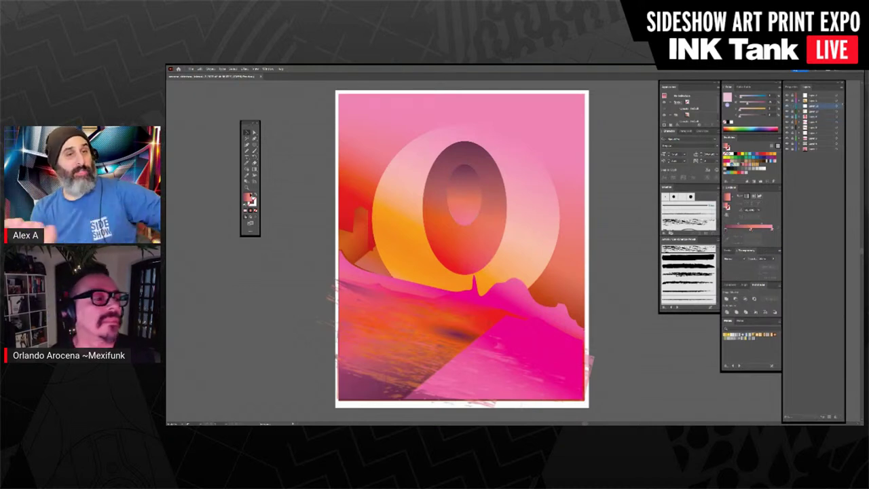
pyautogui.click(254, 138)
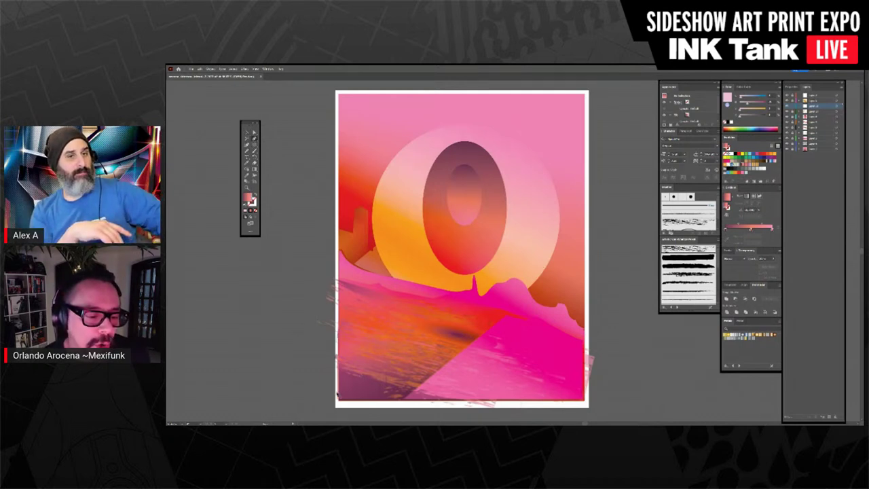
pyautogui.click(393, 281)
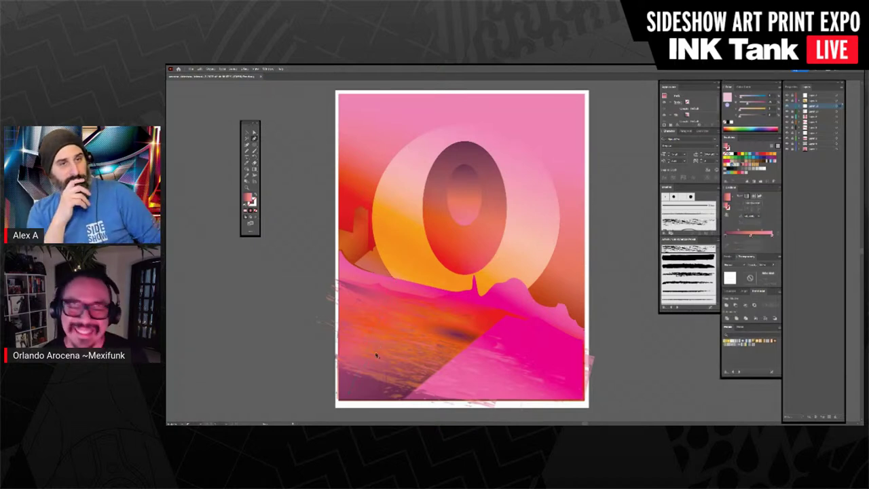
pyautogui.click(601, 141)
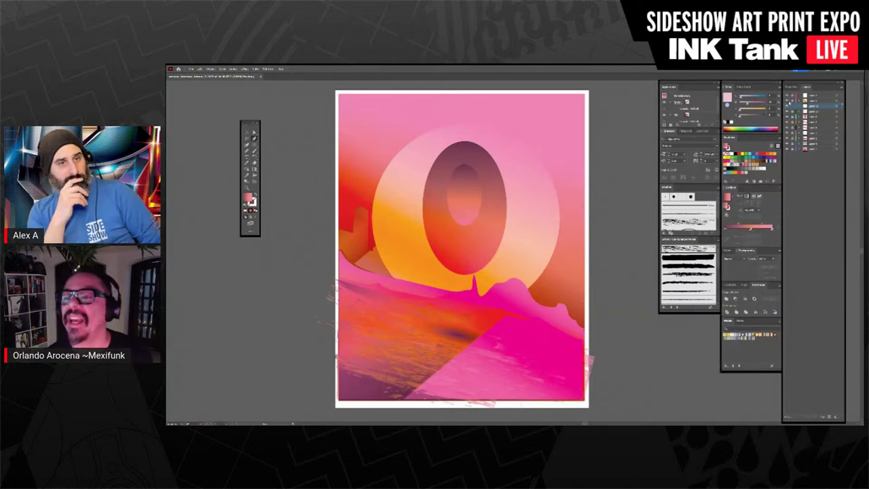
pyautogui.click(247, 133)
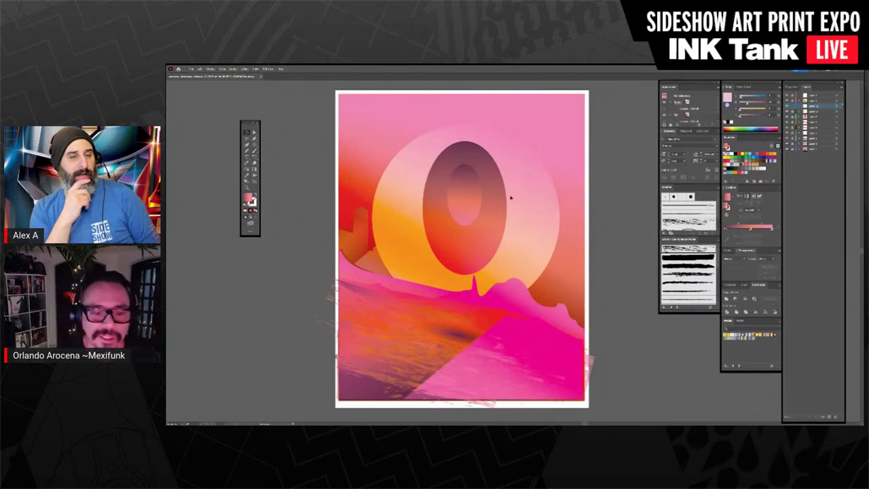
pyautogui.moveTo(511, 197); pyautogui.dragTo(521, 195)
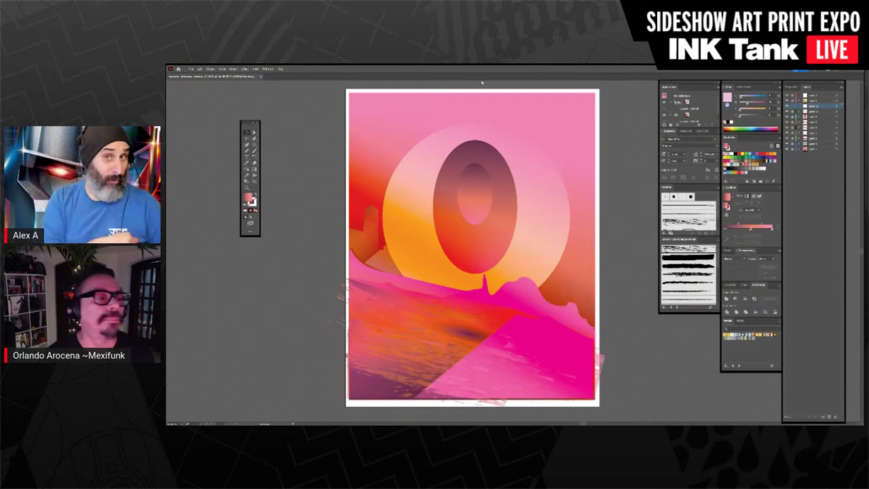
# Step: Draw an artboard-sized rectangle with a plum-to-orange gradient on a lower layer behind the circle to darken the sky, and deselect it
pyautogui.click(817, 148)
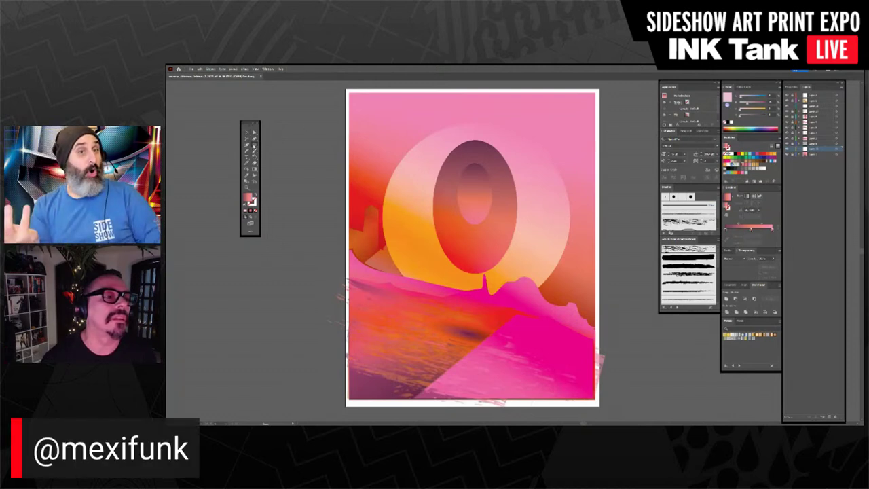
pyautogui.moveTo(349, 93); pyautogui.dragTo(596, 398)
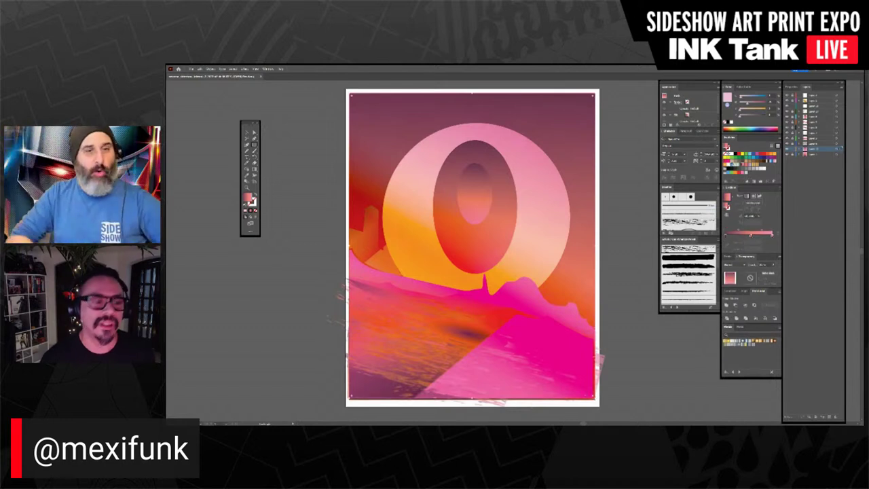
pyautogui.click(290, 122)
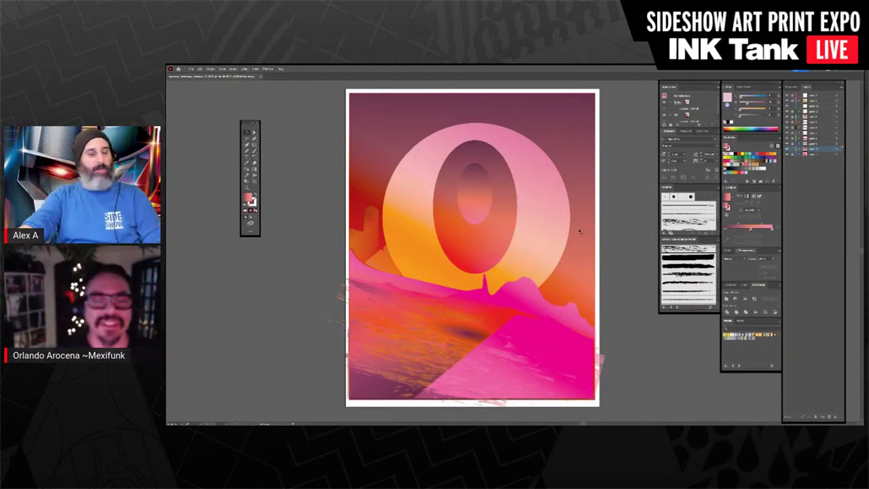
pyautogui.moveTo(498, 211); pyautogui.dragTo(496, 214)
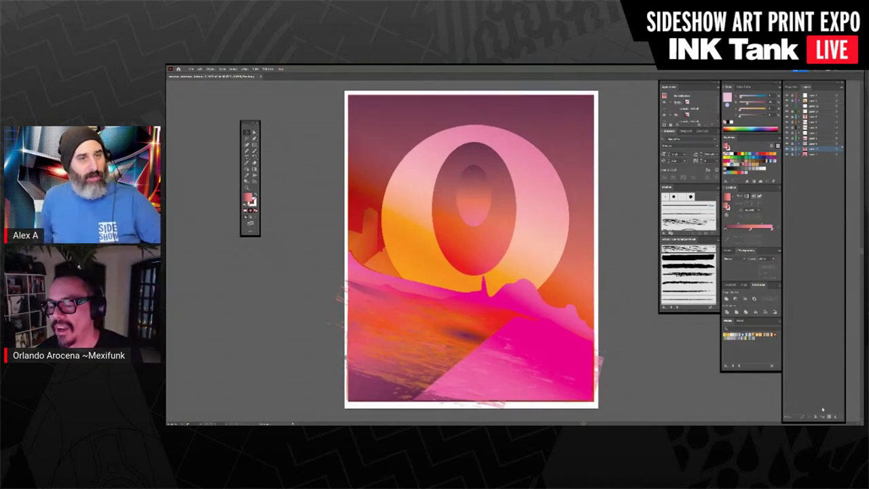
pyautogui.scroll(-2, 516, 230)
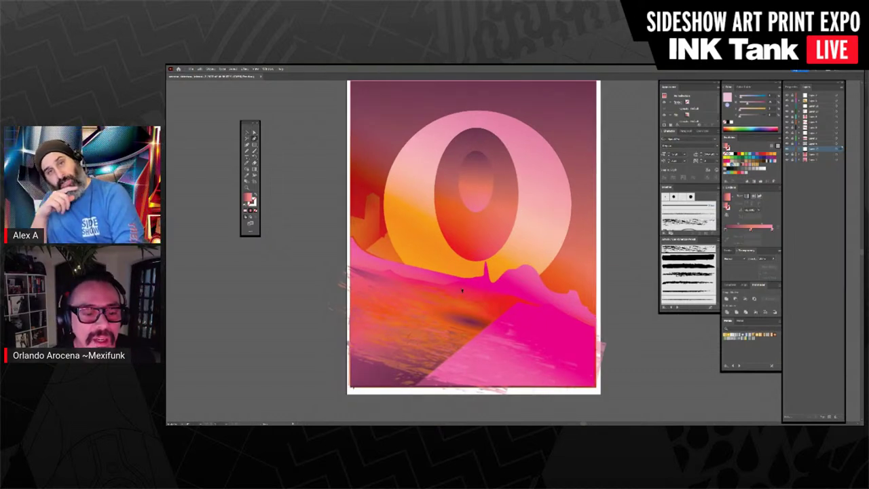
pyautogui.click(455, 292)
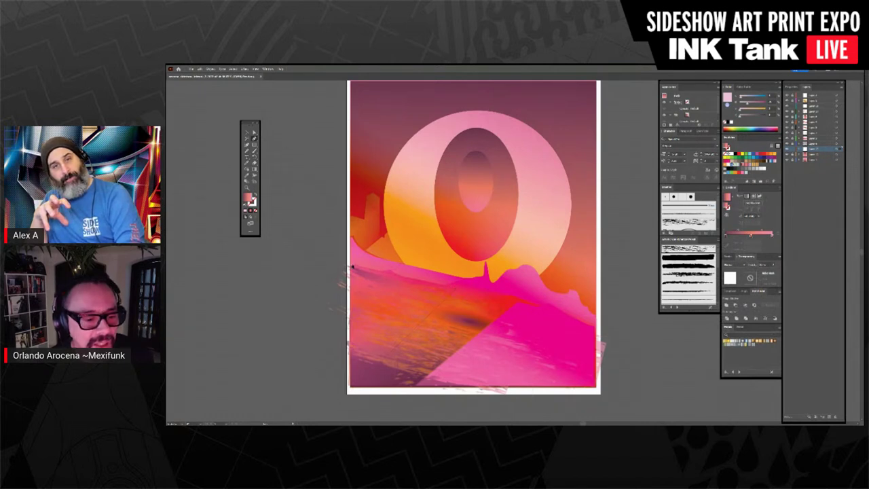
pyautogui.click(351, 387)
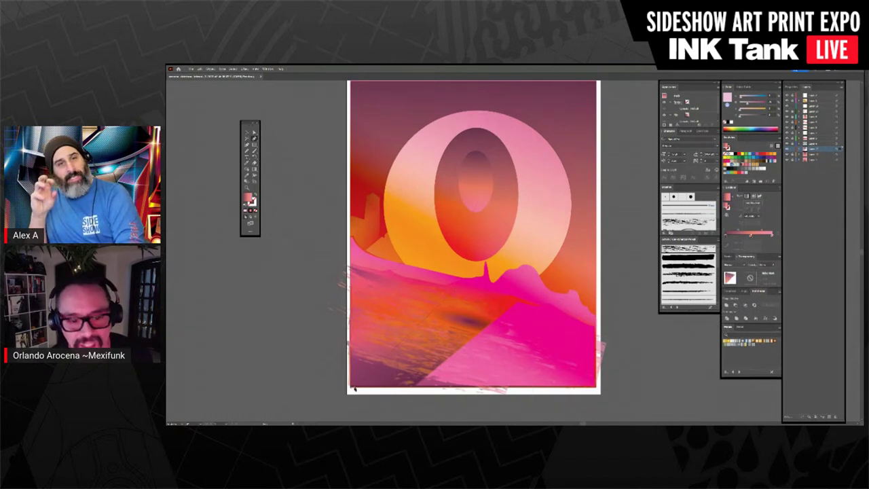
pyautogui.press('Delete')
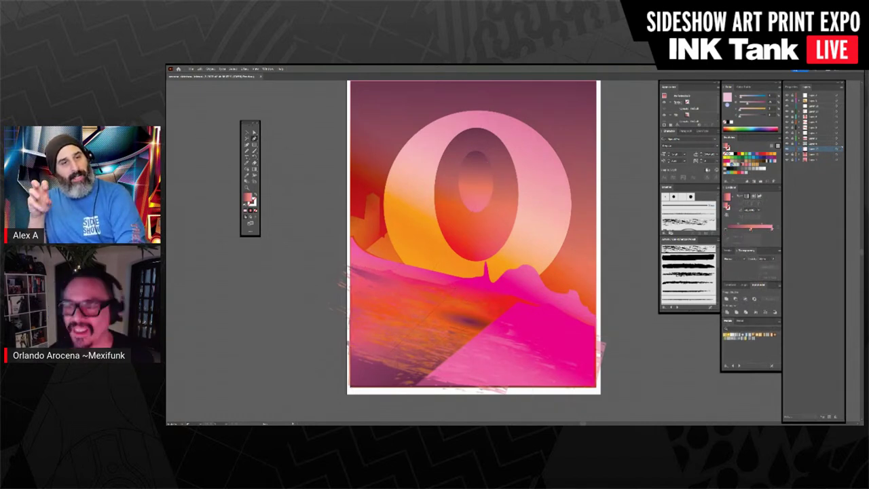
# Step: Draw an artboard-sized gradient rectangle on a new layer in front of the circle and hills, and adjust its gradient stops
pyautogui.click(815, 108)
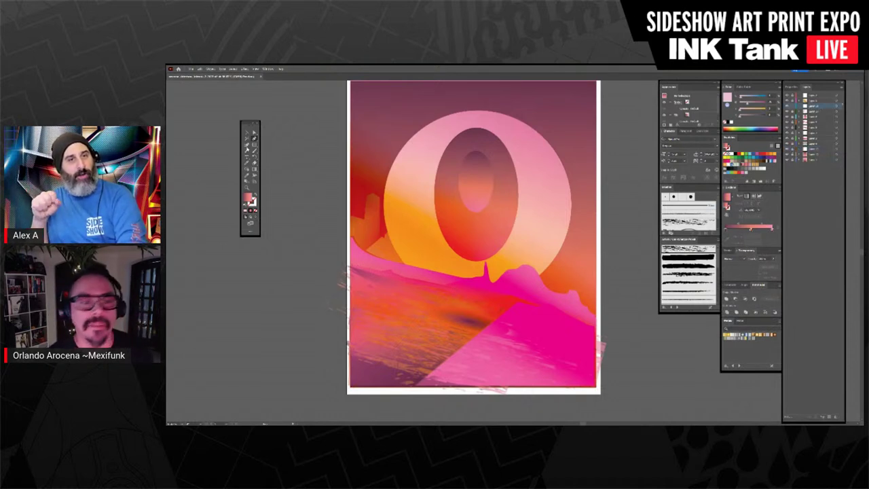
pyautogui.click(817, 117)
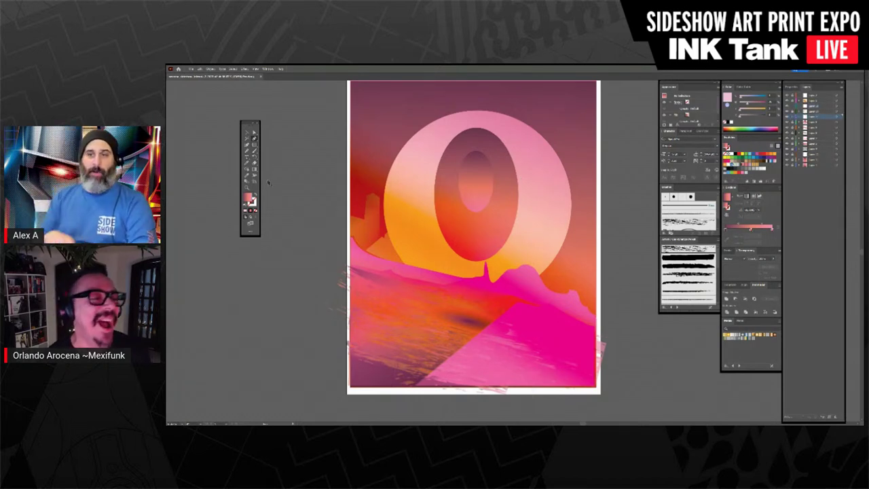
pyautogui.press('m')
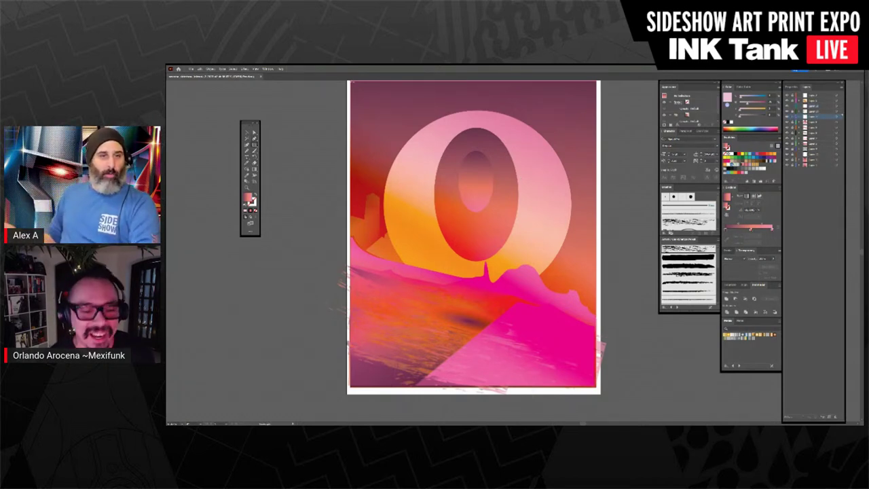
pyautogui.moveTo(351, 81); pyautogui.dragTo(596, 388)
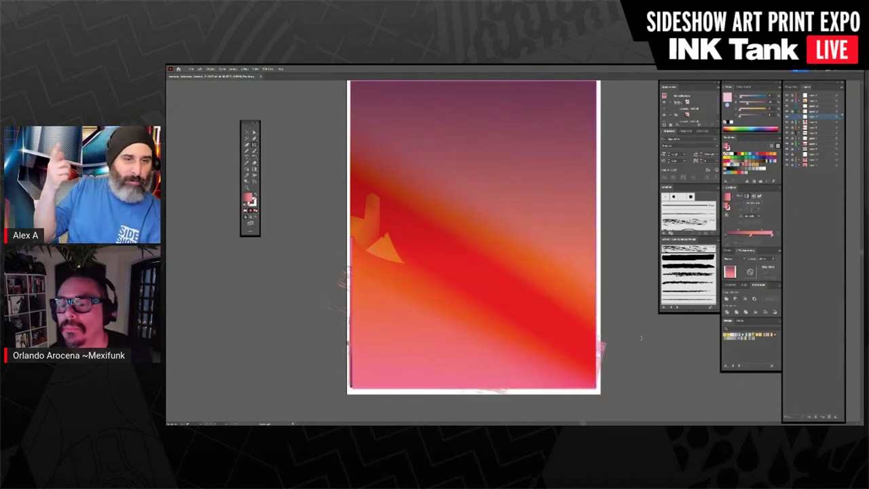
pyautogui.moveTo(726, 236)
pyautogui.mouseDown()
pyautogui.moveTo(744, 236)
pyautogui.moveTo(734, 235)
pyautogui.moveTo(739, 242)
pyautogui.mouseUp()
pyautogui.click(750, 236)
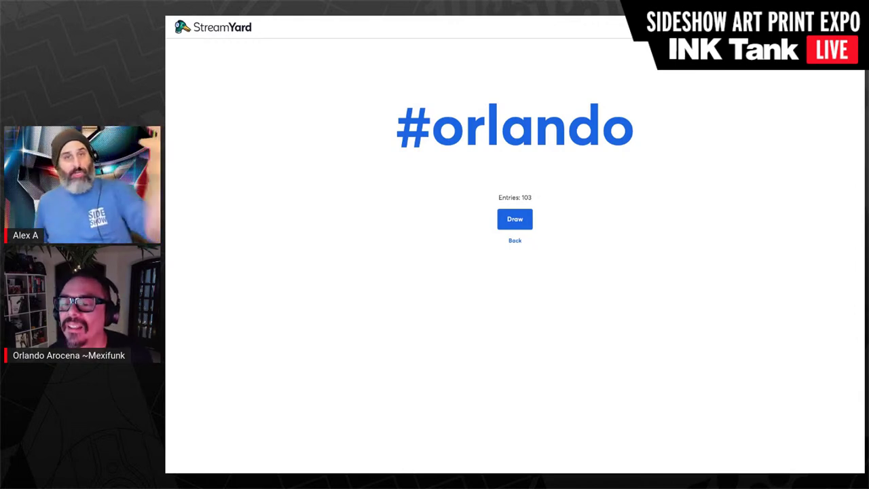
# Step: Switch to the StreamYard giveaway and draw a winner from the hashtag entries
pyautogui.click(514, 219)
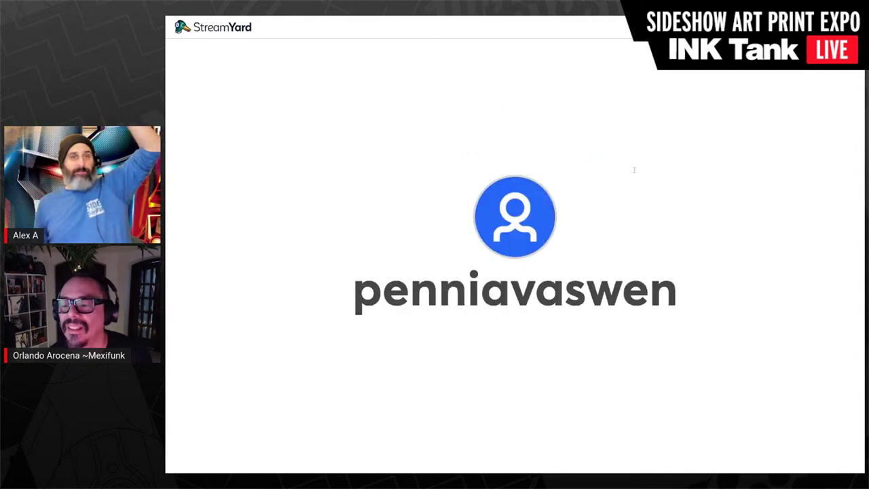
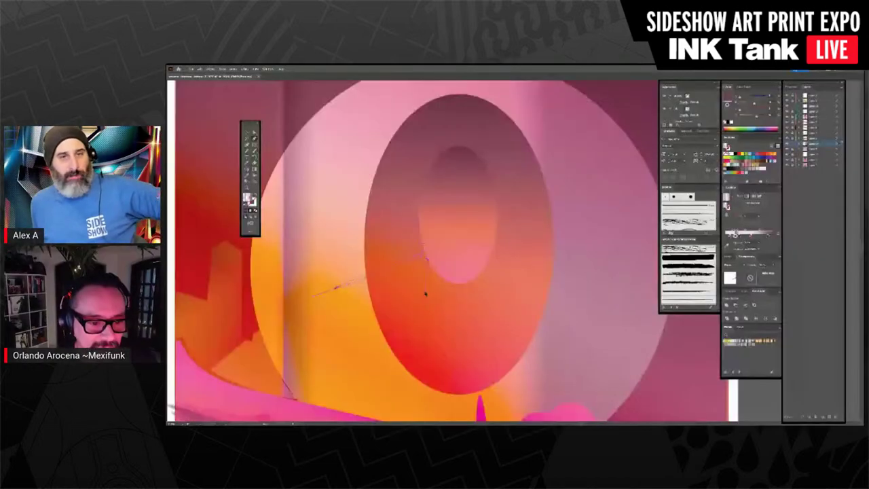
# Step: Draw a blocky shape over the inner ellipse with the Pen tool, with long thin spikes fanning down across the orange part of the circle
pyautogui.moveTo(337, 315); pyautogui.dragTo(312, 330)
pyautogui.click(428, 261)
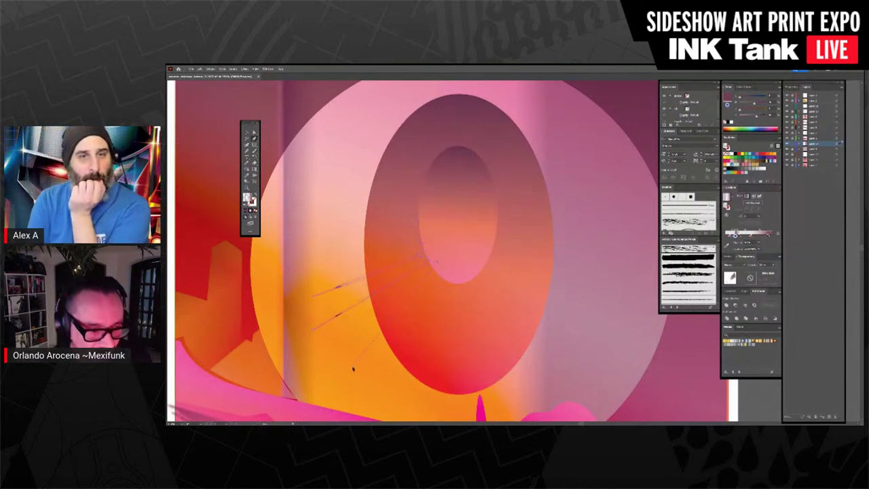
pyautogui.click(440, 263)
pyautogui.moveTo(341, 358); pyautogui.dragTo(334, 367)
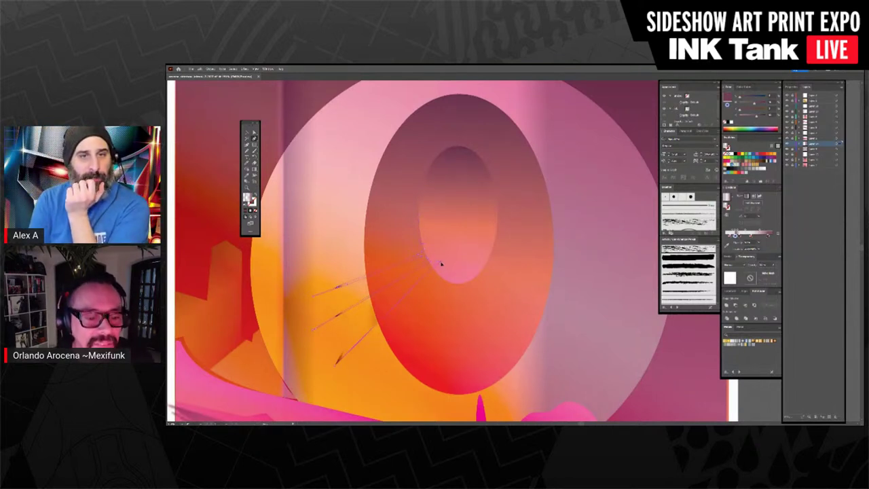
pyautogui.click(442, 264)
pyautogui.moveTo(361, 399); pyautogui.dragTo(385, 351)
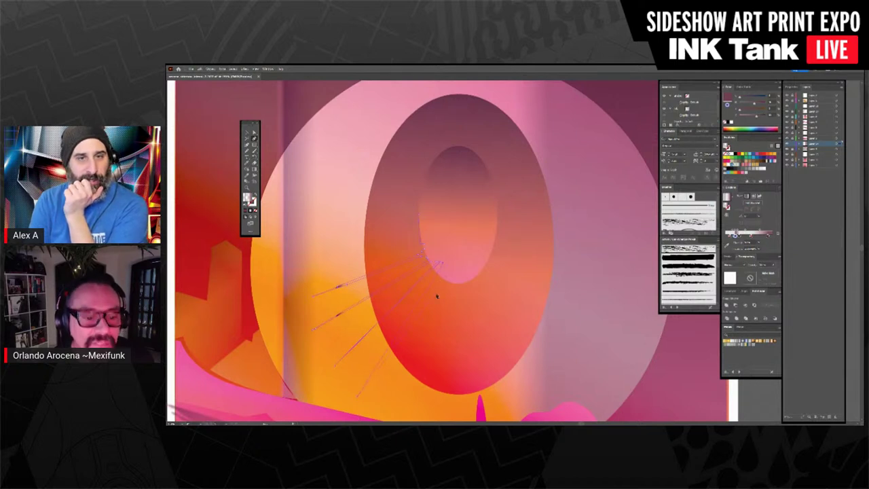
pyautogui.click(447, 266)
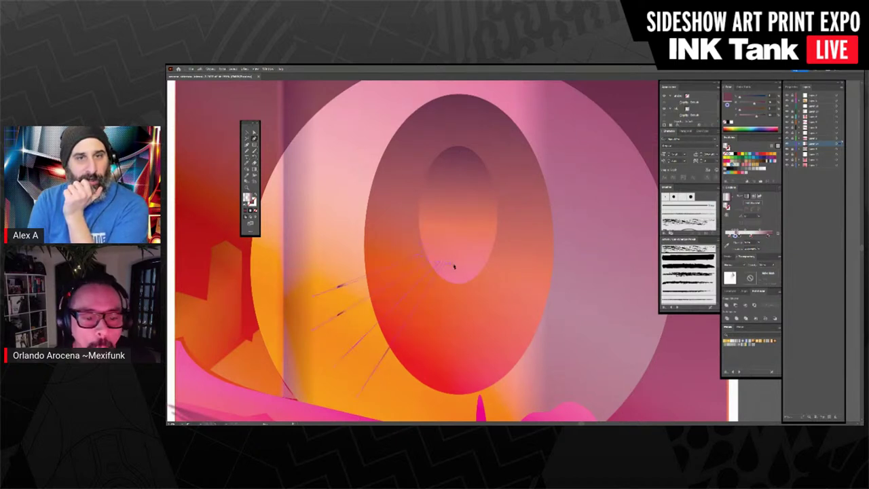
pyautogui.click(457, 242)
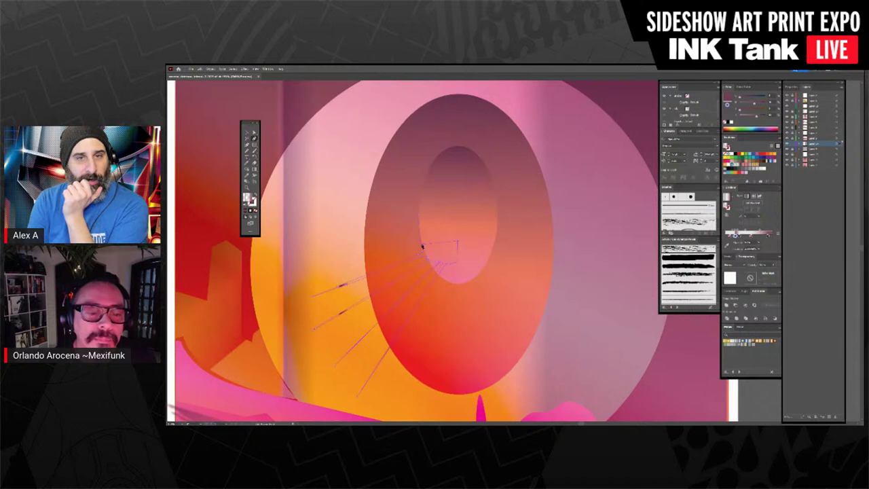
pyautogui.click(458, 212)
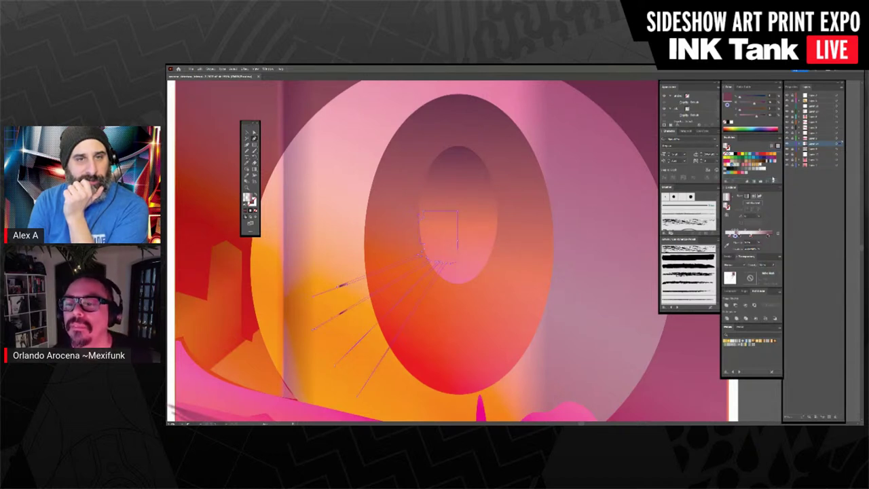
# Step: Fill the spiked shape with solid dark plum instead of the gradient, and deselect it
pyautogui.click(245, 211)
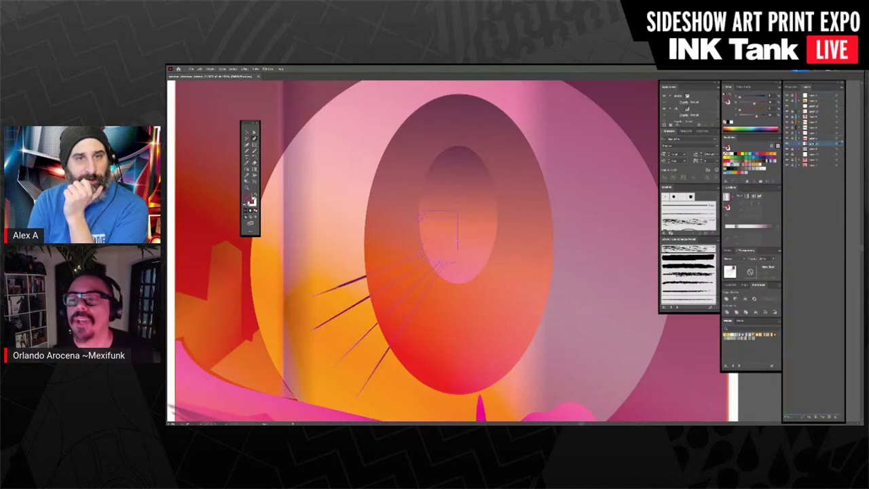
pyautogui.click(247, 132)
pyautogui.click(277, 113)
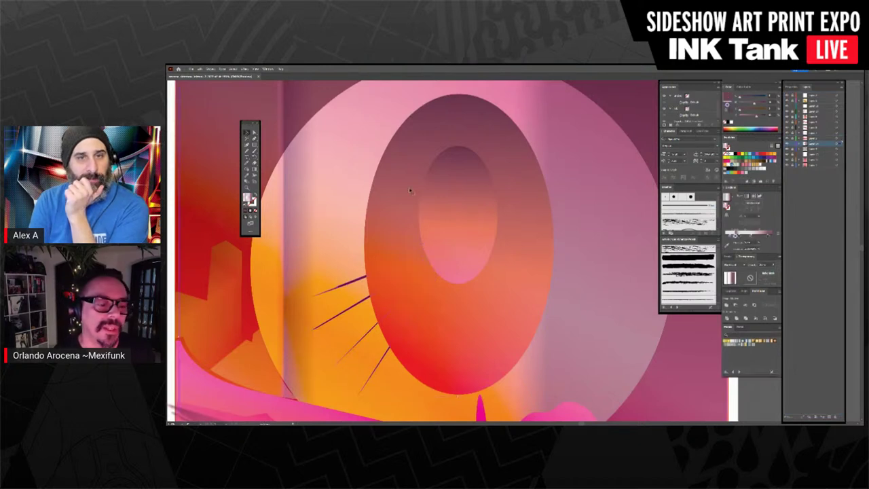
# Step: Cut the spiked shape, paste it onto a higher layer in front of the ellipses, and set two copies side by side over the inner ellipse
pyautogui.click(357, 280)
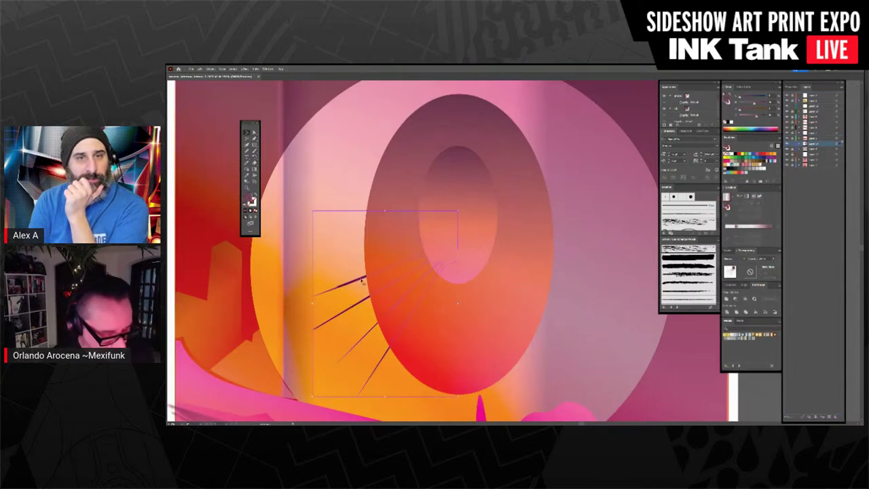
pyautogui.keyDown('shift'); pyautogui.click(363, 279); pyautogui.keyUp('shift')
pyautogui.keyDown('shift'); pyautogui.click(358, 283); pyautogui.keyUp('shift')
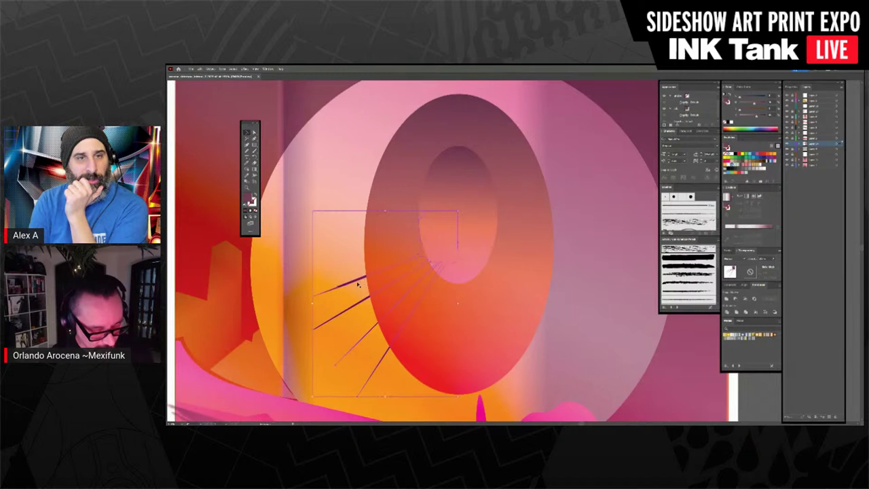
pyautogui.click(362, 176)
pyautogui.click(363, 279)
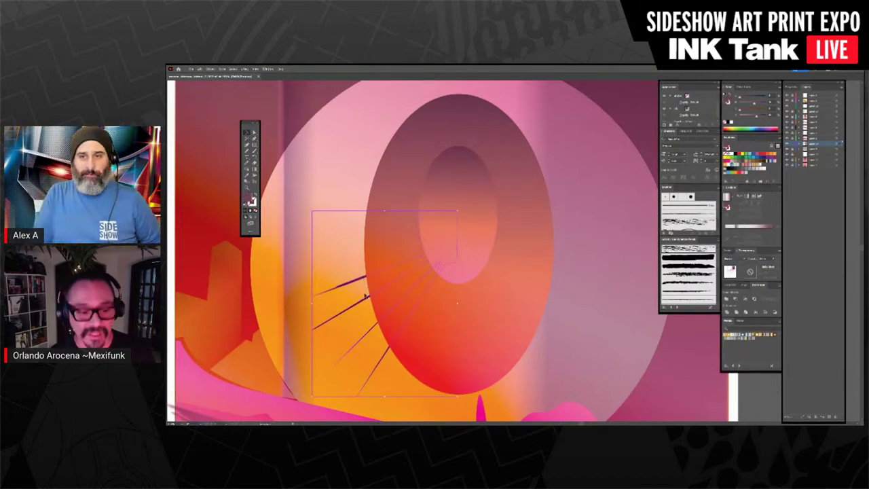
pyautogui.press('Delete')
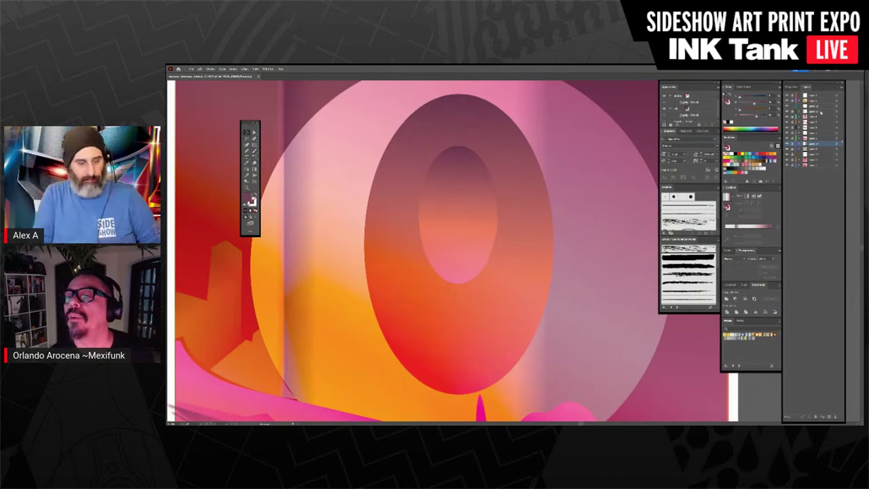
pyautogui.hotkey('ctrl', 'z')
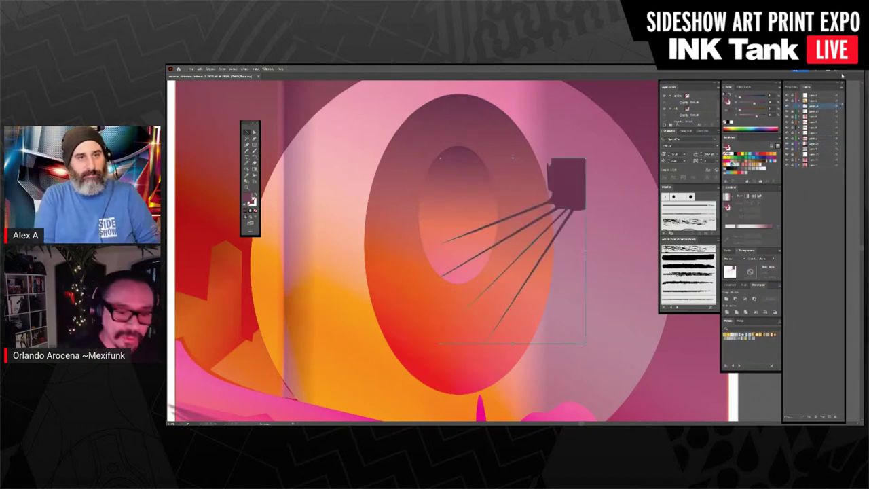
pyautogui.moveTo(569, 177)
pyautogui.mouseDown()
pyautogui.moveTo(433, 246)
pyautogui.moveTo(526, 241)
pyautogui.mouseUp()
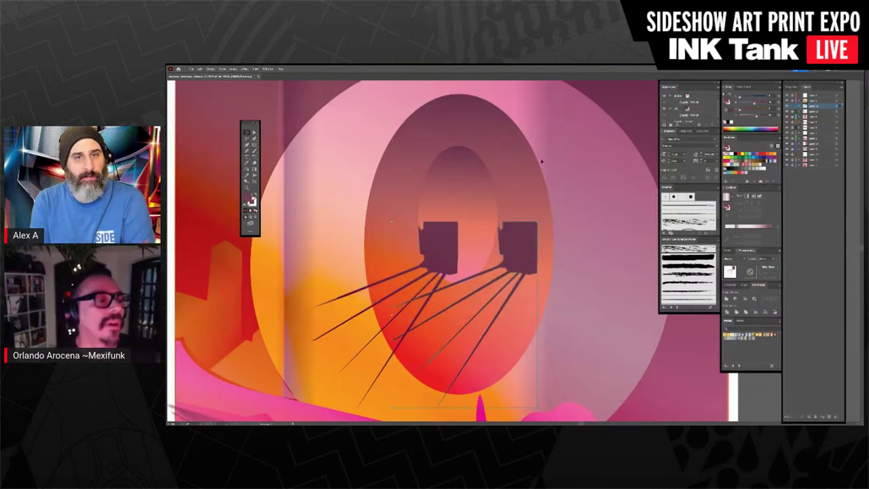
# Step: Mirror the right-hand copy of the spiked shape with the Reflect tool so its spikes fan the opposite way
pyautogui.click(255, 155)
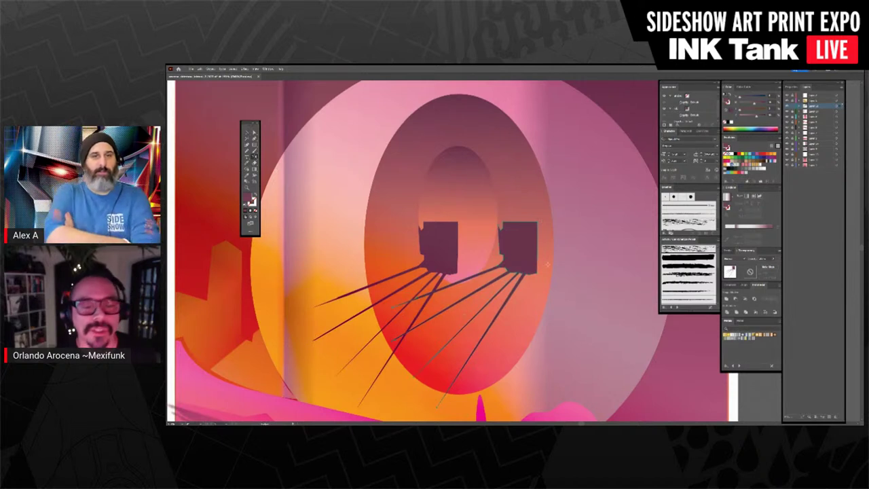
pyautogui.moveTo(547, 264); pyautogui.dragTo(542, 245)
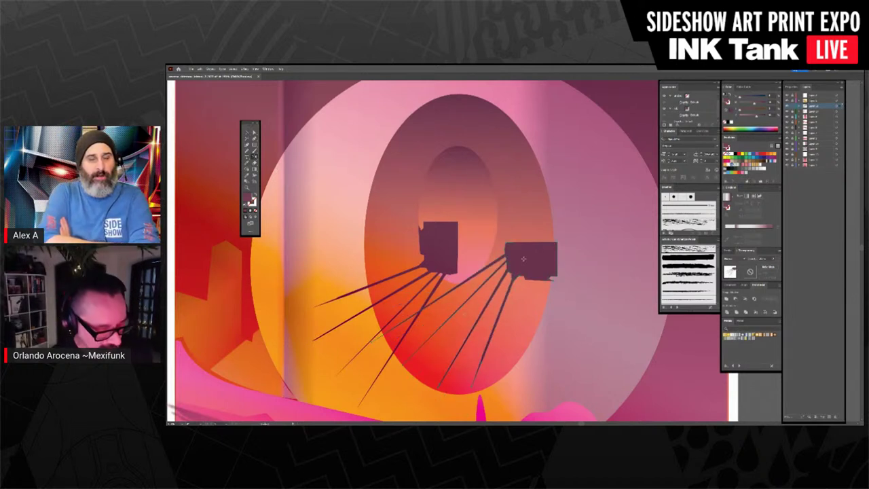
pyautogui.hotkey('ctrl', 'z')
pyautogui.hotkey('ctrl', 'z')
pyautogui.hotkey('ctrl', 'shift', 'z')
pyautogui.hotkey('ctrl', 'shift', 'z')
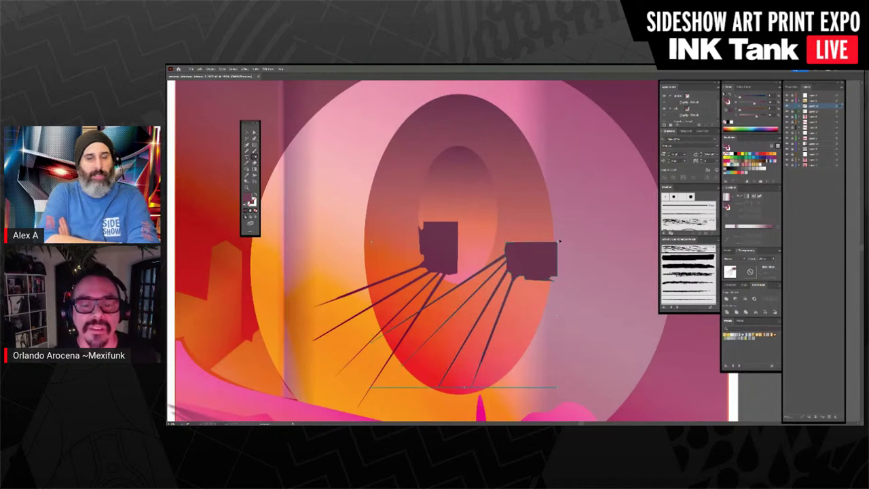
pyautogui.click(541, 235)
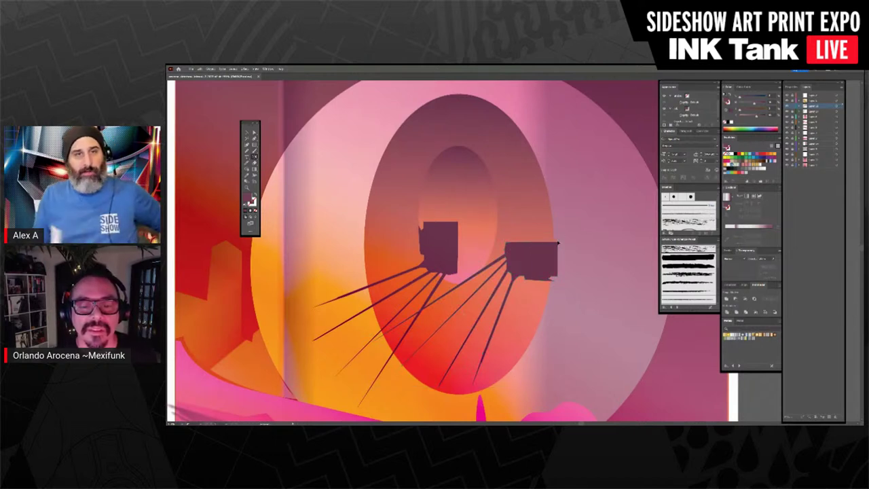
pyautogui.click(557, 251)
pyautogui.moveTo(561, 241); pyautogui.dragTo(413, 252)
pyautogui.hotkey('ctrl', 'z')
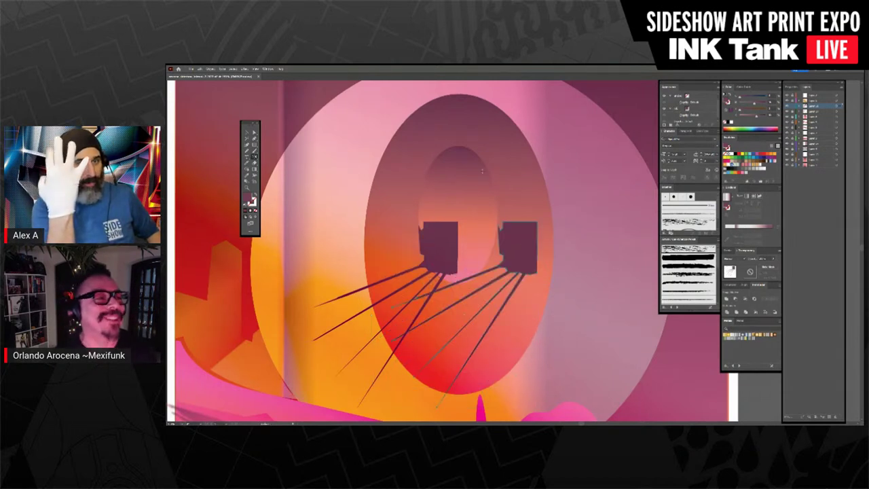
pyautogui.hotkey('ctrl', 'shift', 'z')
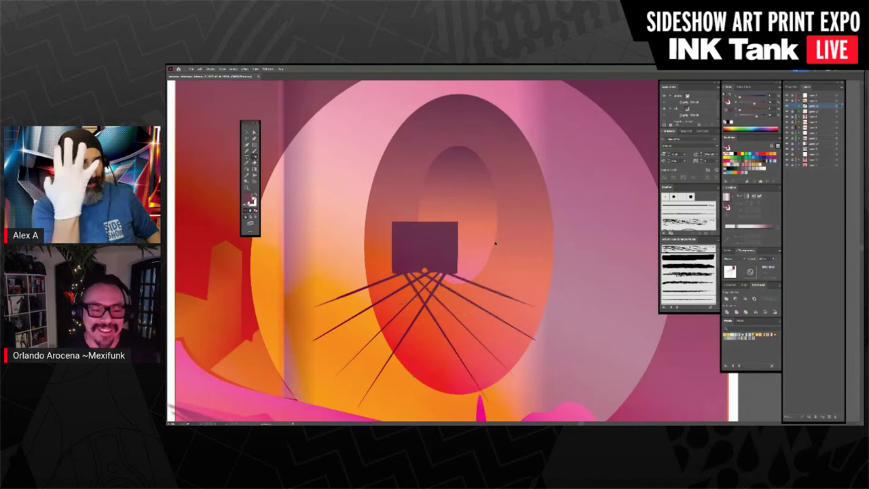
# Step: Place the mirrored copy against the original to form one symmetrical spiked block, and shift both halves slightly over the inner ellipse
pyautogui.click(248, 134)
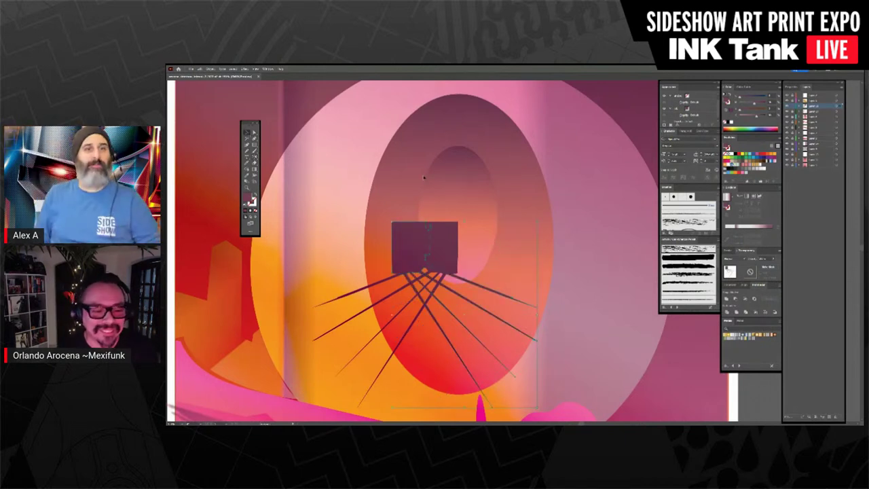
pyautogui.moveTo(413, 246); pyautogui.dragTo(471, 243)
pyautogui.keyDown('shift'); pyautogui.click(440, 255); pyautogui.keyUp('shift')
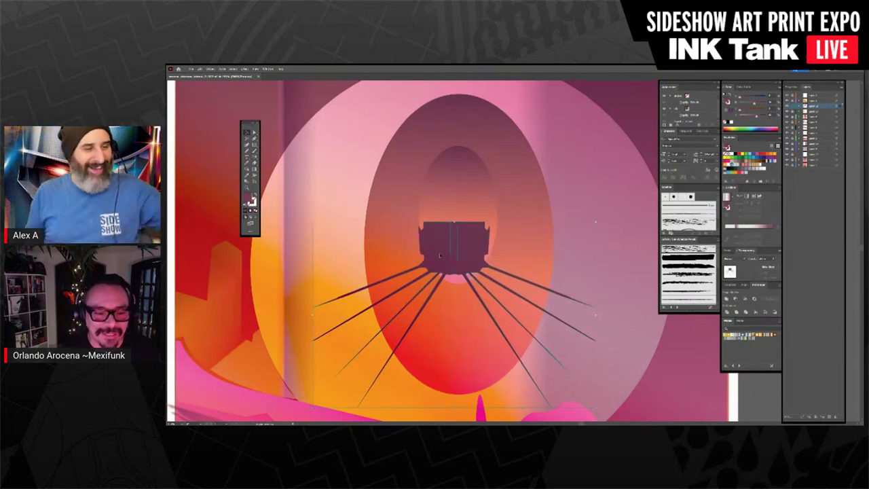
pyautogui.hotkey('ctrl', 'shift', 'z')
pyautogui.hotkey('ctrl', 'shift', 'z')
pyautogui.hotkey('ctrl', 'shift', 'z')
pyautogui.hotkey('ctrl', 'shift', 'z')
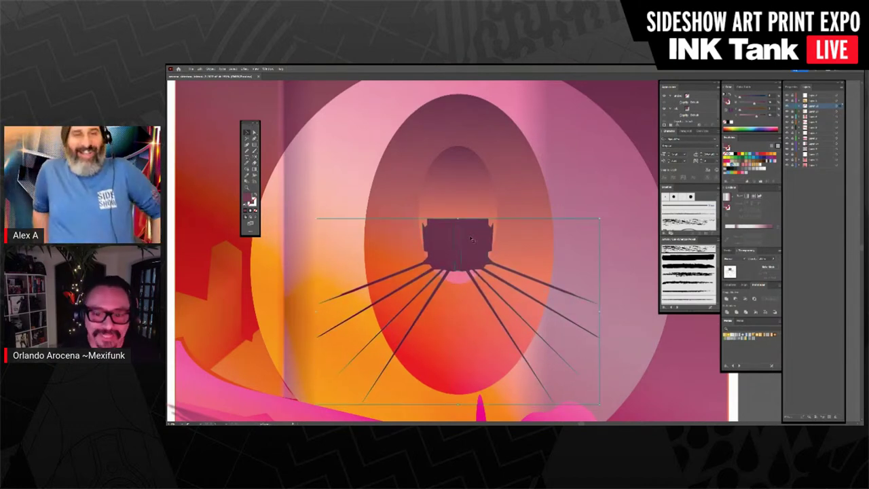
# Step: Enlarge the two spiked halves together, centre them over the inner ellipse, and deselect them
pyautogui.moveTo(600, 219); pyautogui.dragTo(625, 201)
pyautogui.moveTo(484, 220); pyautogui.dragTo(474, 234)
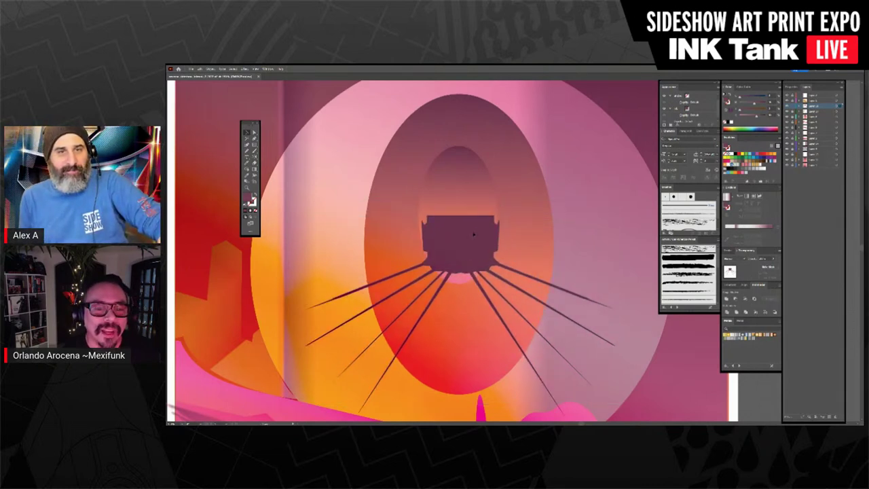
pyautogui.hotkey('ctrl', 'shift', 'z')
pyautogui.hotkey('ctrl', 'shift', 'z')
pyautogui.hotkey('ctrl', 'shift', 'z')
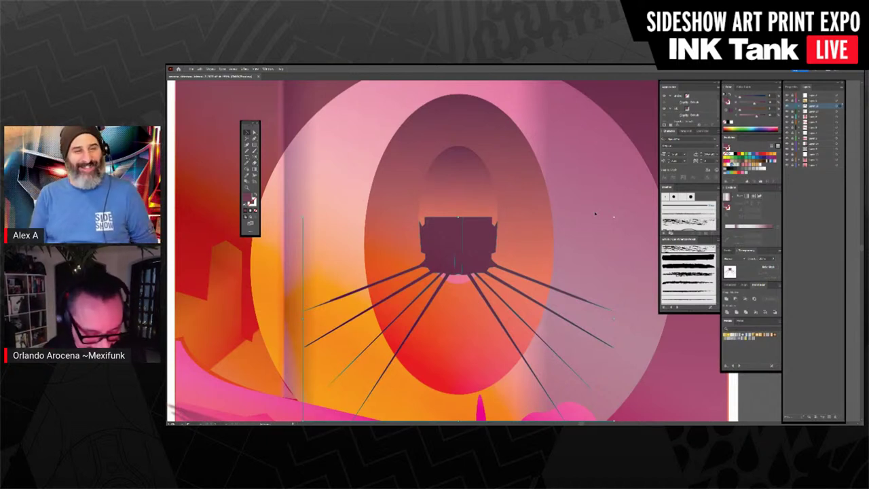
pyautogui.hotkey('ctrl', '-')
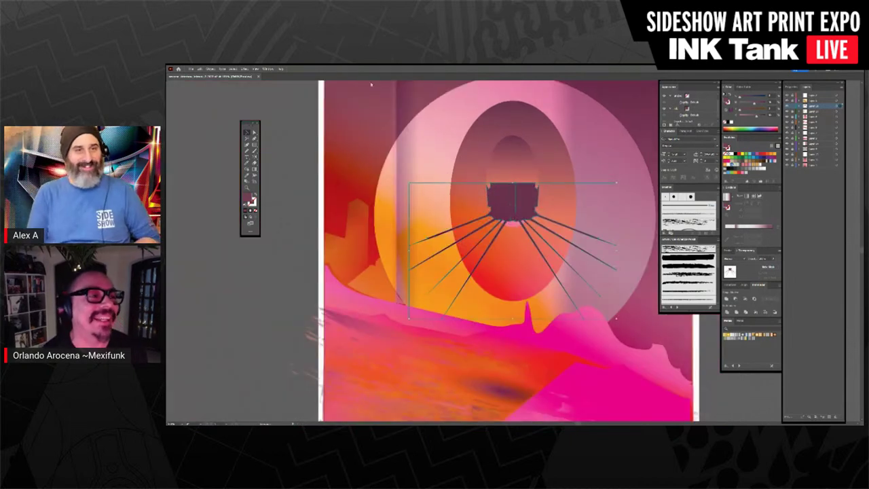
pyautogui.click(280, 134)
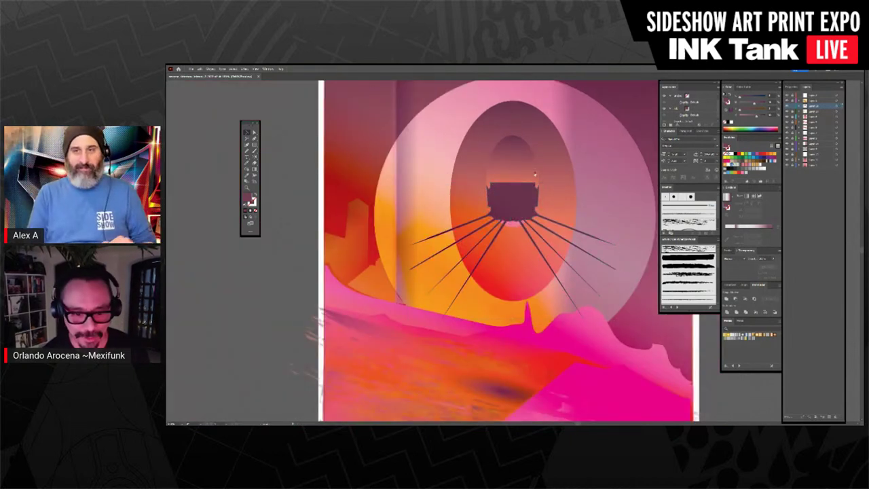
pyautogui.moveTo(535, 174); pyautogui.dragTo(503, 188)
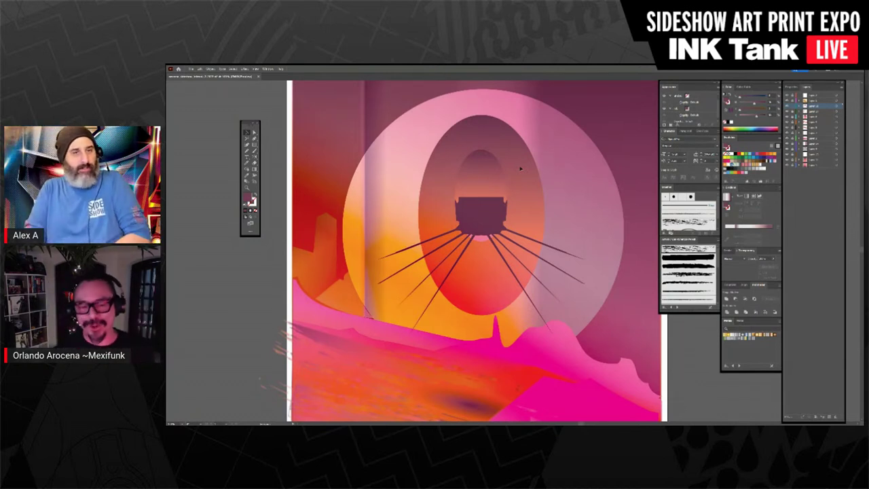
# Step: Unite the two spiked halves into a single shape and move it slightly higher over the inner ellipse
pyautogui.click(482, 216)
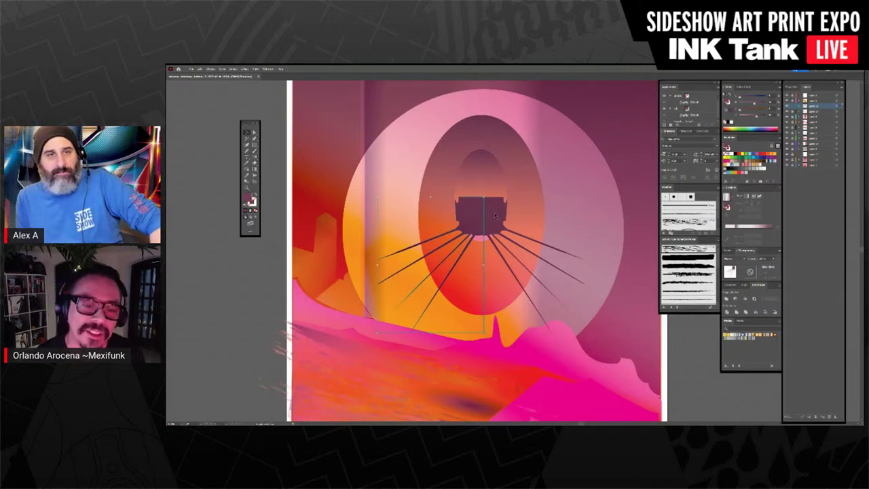
pyautogui.keyDown('shift'); pyautogui.click(497, 216); pyautogui.keyUp('shift')
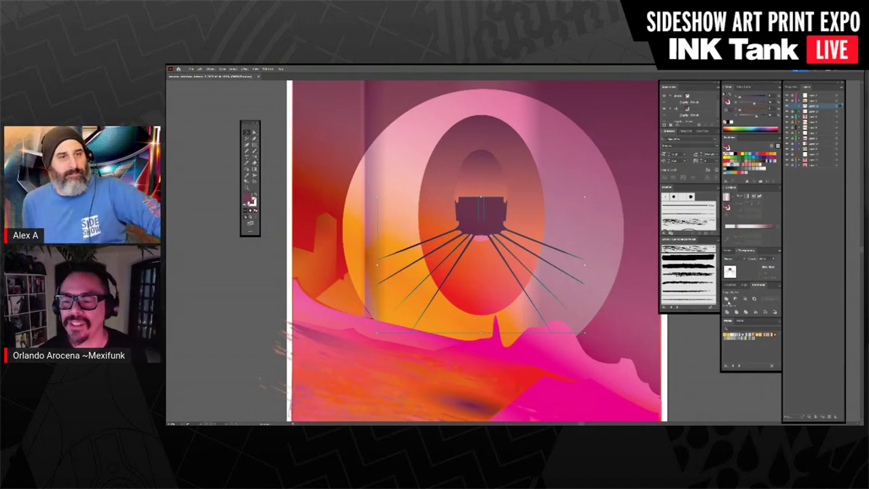
pyautogui.click(727, 300)
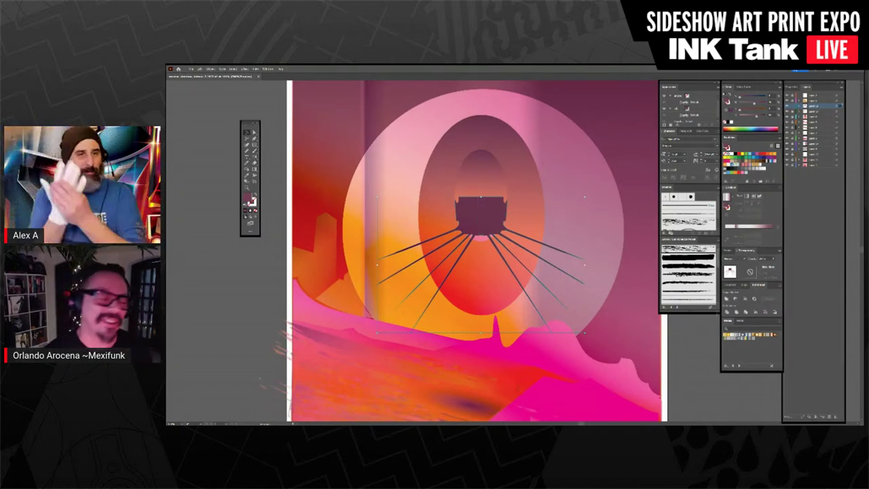
pyautogui.click(172, 109)
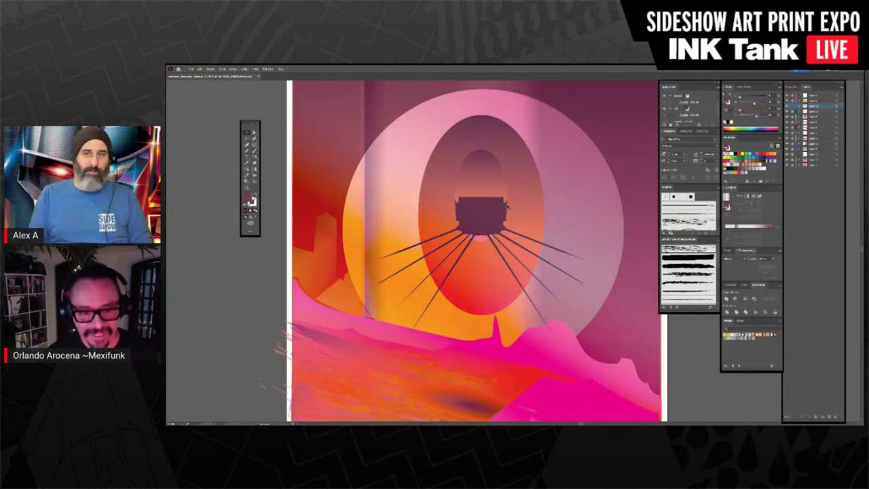
pyautogui.moveTo(489, 216)
pyautogui.mouseDown()
pyautogui.moveTo(489, 197)
pyautogui.moveTo(489, 205)
pyautogui.mouseUp()
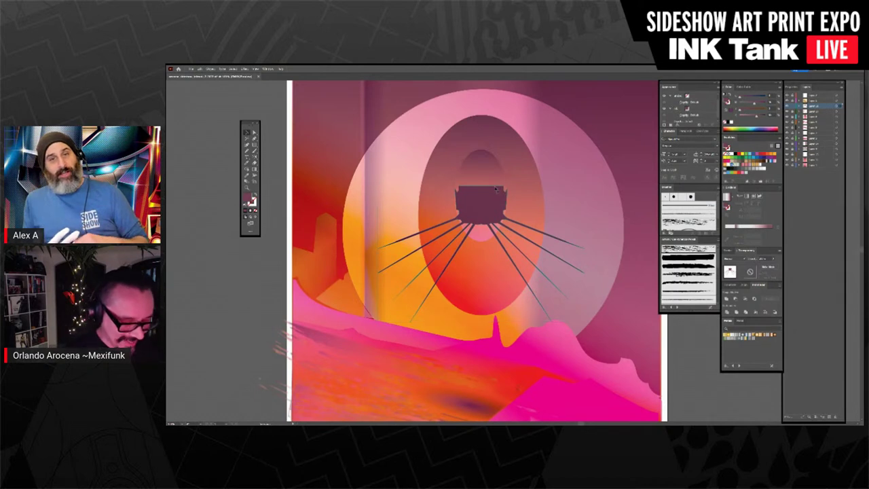
# Step: Try a brown-gold gradient fill with a different blending mode on the united spiked shape
pyautogui.click(497, 189)
pyautogui.press('v')
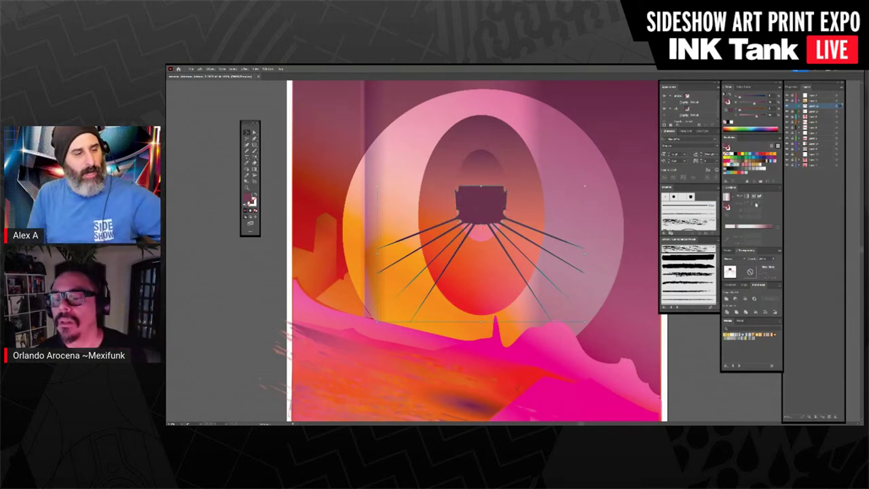
pyautogui.click(776, 335)
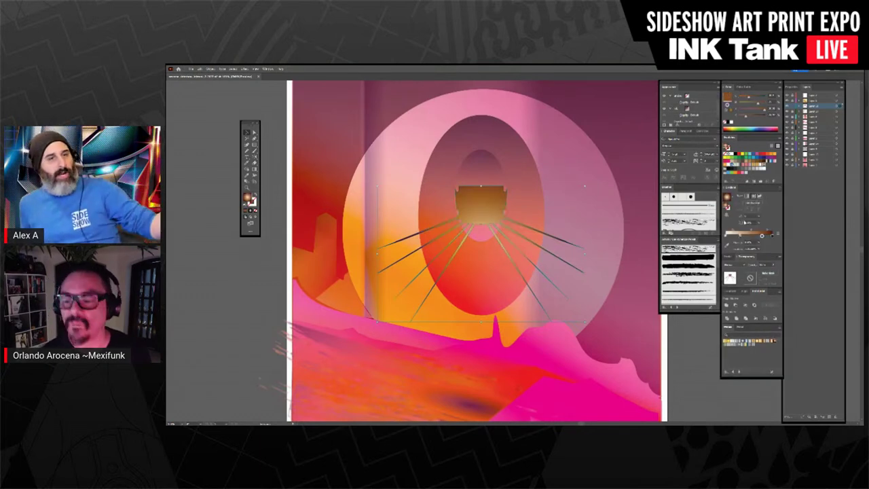
pyautogui.click(735, 265)
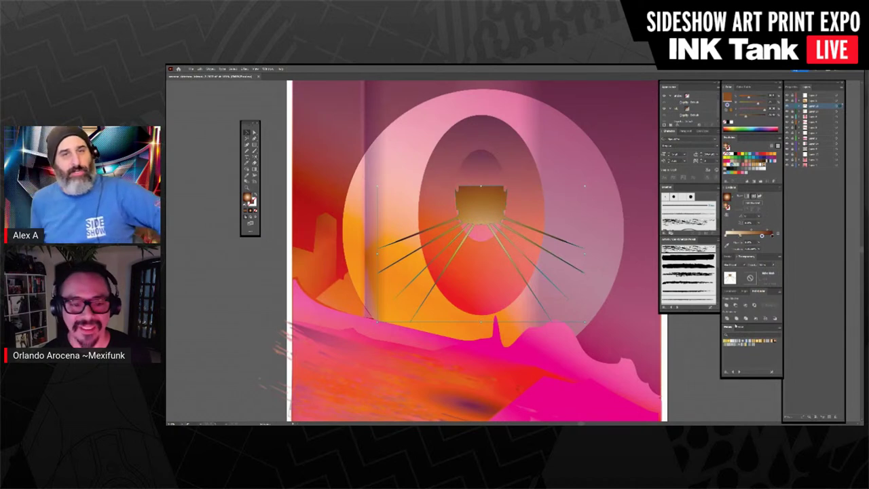
pyautogui.hotkey('ctrl', 'z')
pyautogui.hotkey('ctrl', 'z')
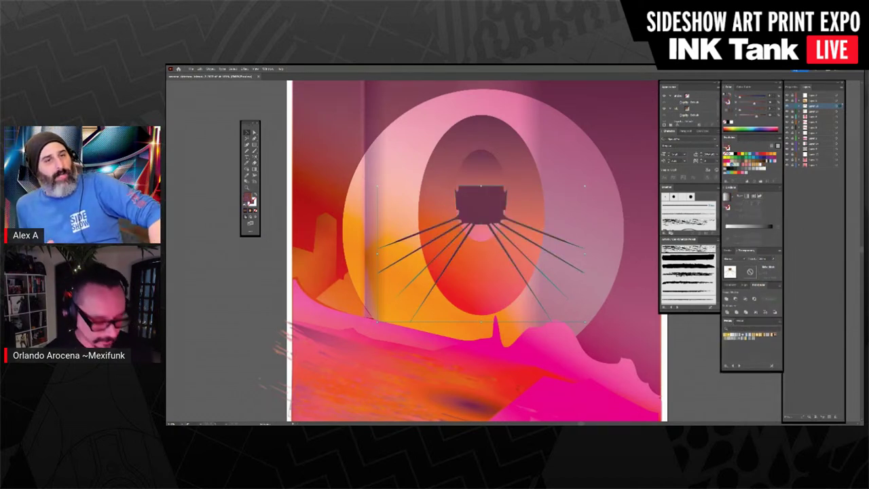
# Step: Paste a copy of the spiked shape, flip it above the original so spikes radiate both ways, and centre the pair on the ellipses
pyautogui.hotkey('ctrl', 'v')
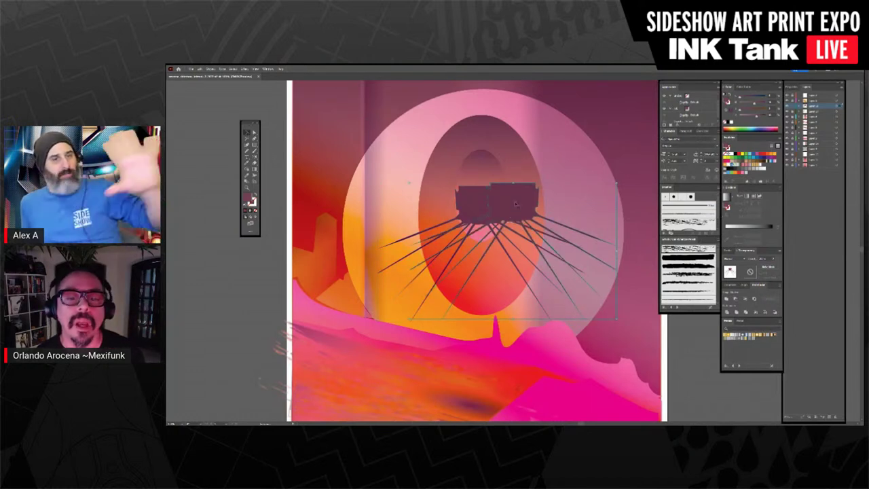
pyautogui.moveTo(517, 204); pyautogui.dragTo(499, 183)
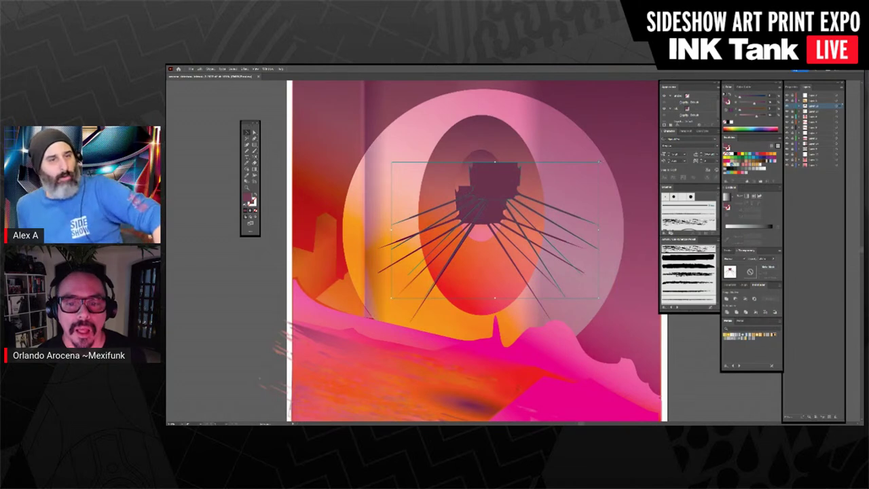
pyautogui.moveTo(496, 162); pyautogui.dragTo(487, 187)
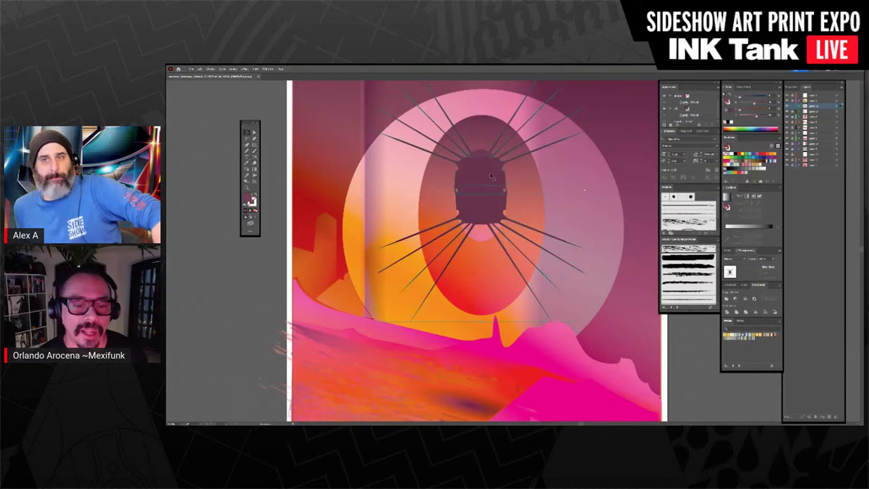
pyautogui.moveTo(492, 177); pyautogui.dragTo(509, 195)
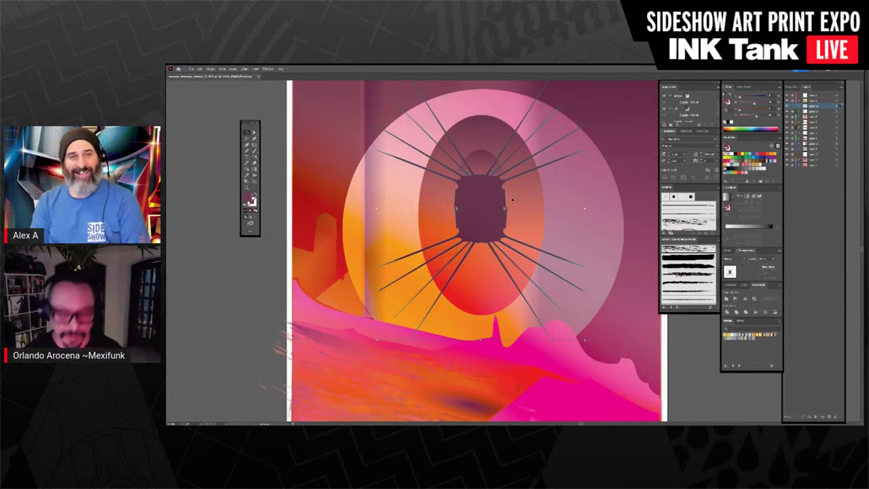
# Step: Deselect the spiked shapes and examine how they sit within the circle and the whole print
pyautogui.hotkey('ctrl', '-')
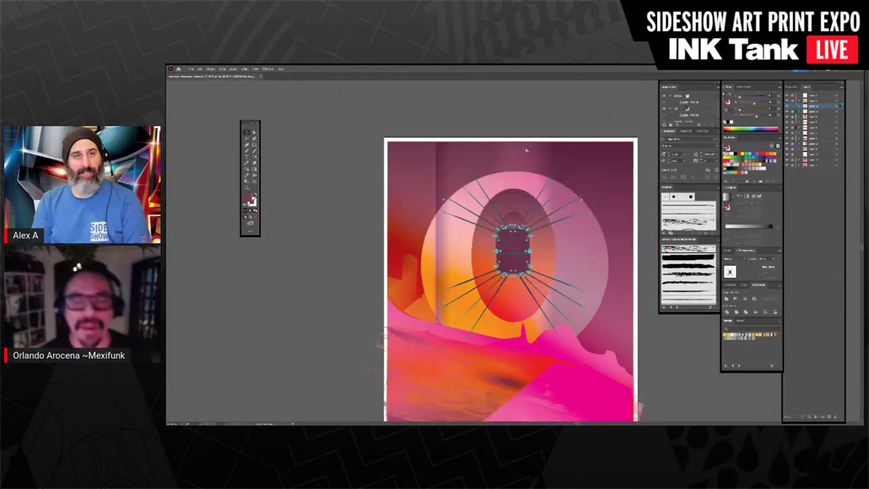
pyautogui.moveTo(562, 229); pyautogui.dragTo(519, 186)
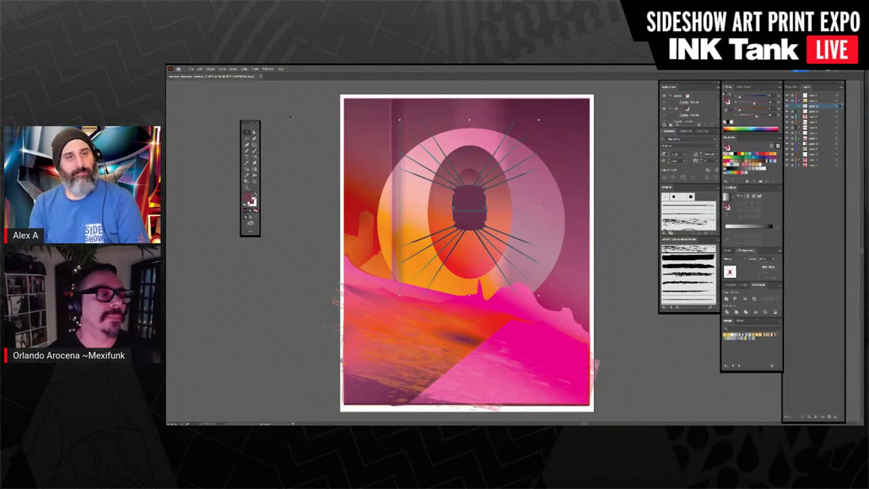
pyautogui.click(305, 120)
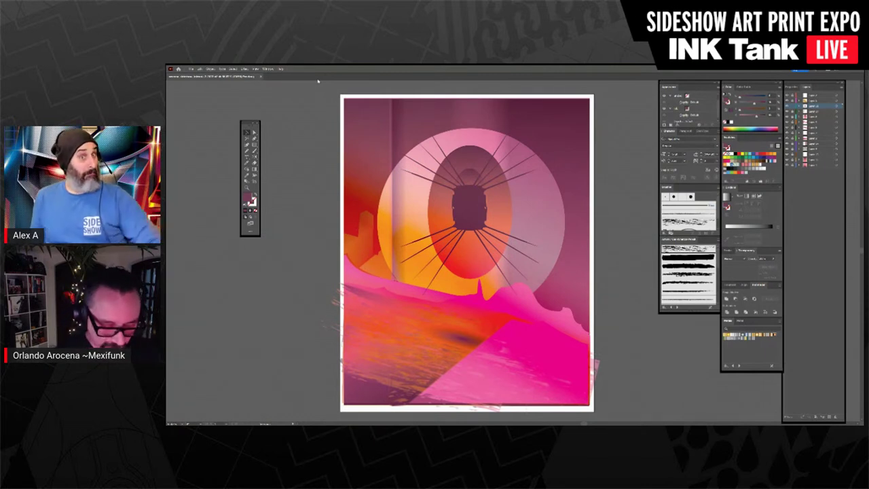
pyautogui.hotkey('ctrl', '=')
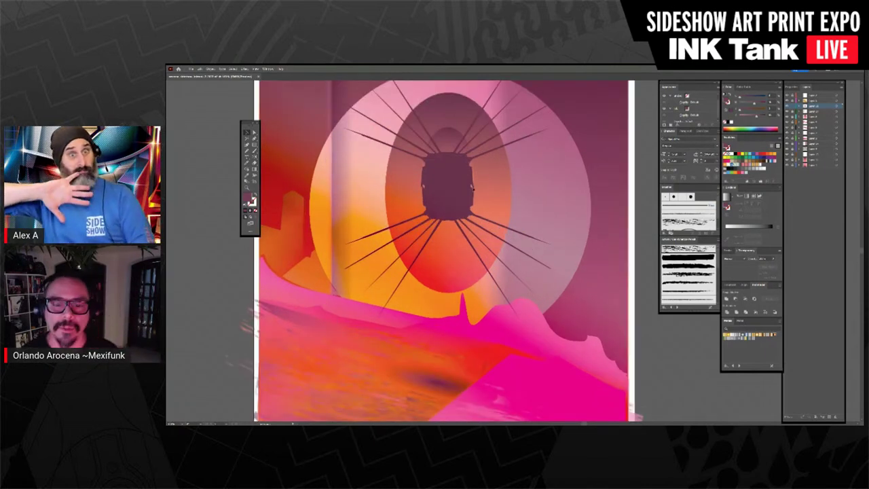
pyautogui.moveTo(522, 200); pyautogui.dragTo(559, 228)
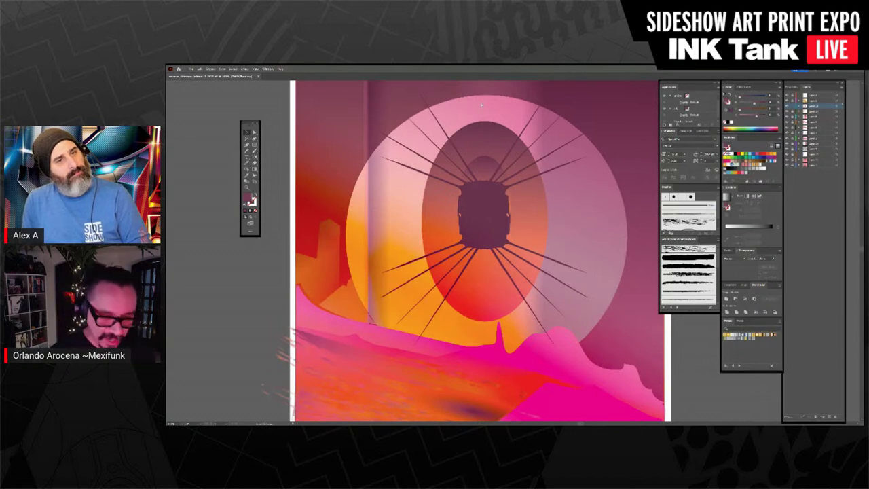
pyautogui.hotkey('ctrl', '-')
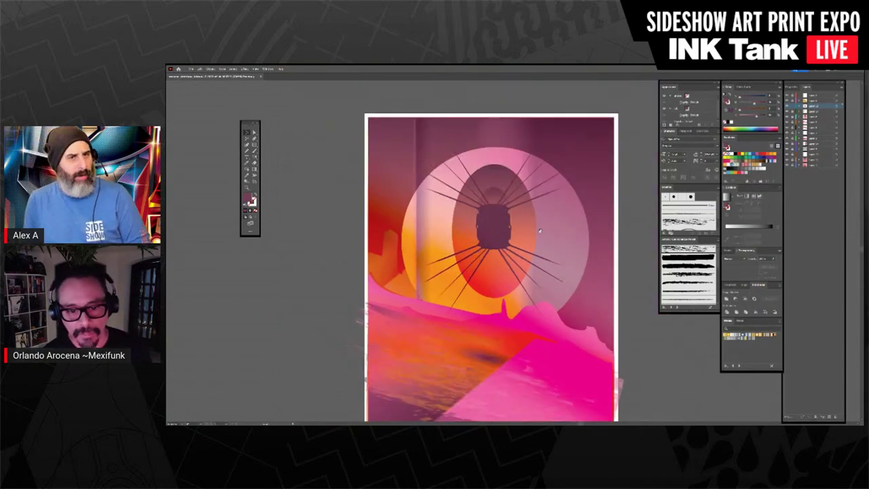
pyautogui.moveTo(539, 230); pyautogui.dragTo(532, 209)
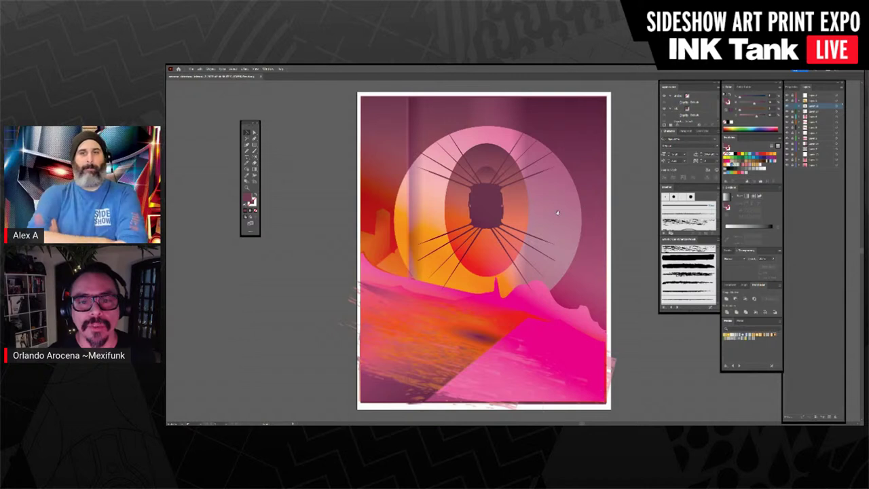
pyautogui.moveTo(558, 212); pyautogui.dragTo(559, 204)
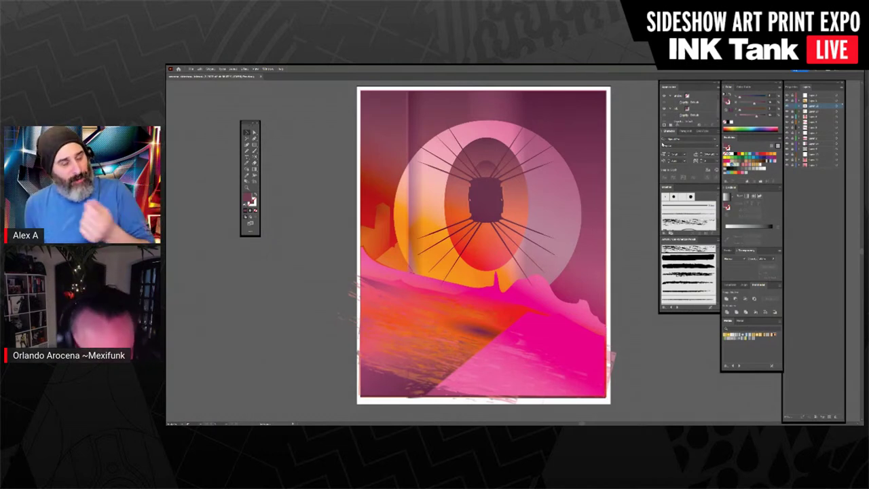
# Step: Draw a rectangle covering the whole print on the layer behind the hills and gradient ellipses
pyautogui.moveTo(555, 229); pyautogui.dragTo(549, 232)
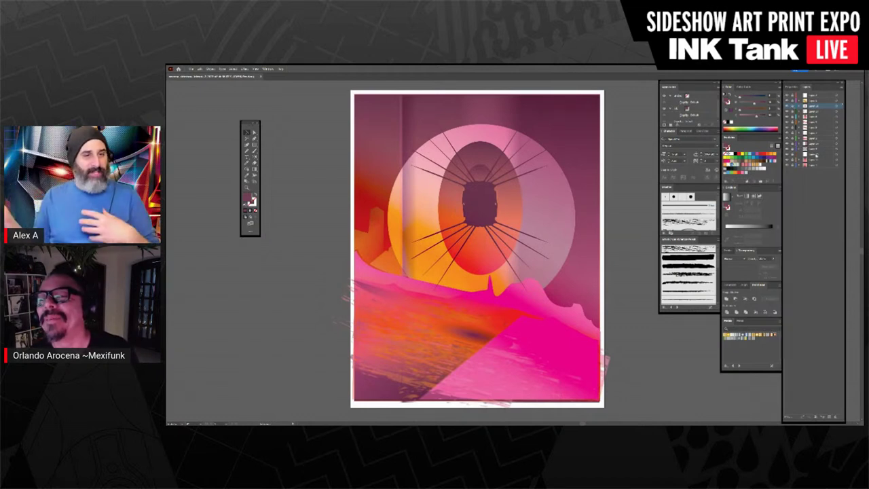
pyautogui.click(815, 155)
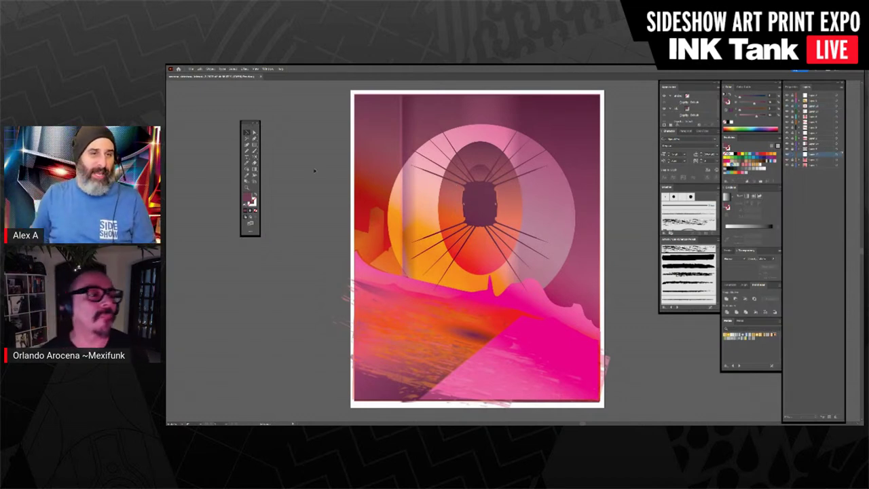
pyautogui.click(255, 144)
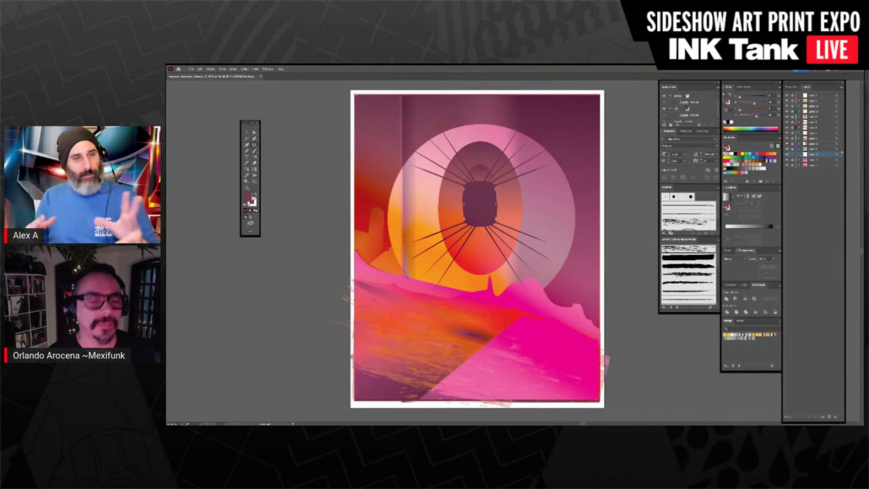
pyautogui.moveTo(355, 93)
pyautogui.mouseDown()
pyautogui.moveTo(362, 131)
pyautogui.moveTo(599, 400)
pyautogui.mouseUp()
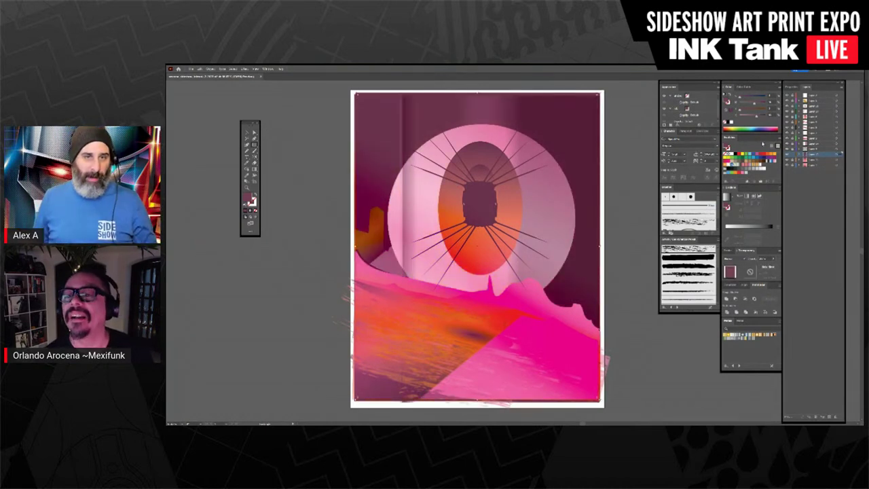
# Step: Recolour the full-print rectangle deep blue and try several blending modes on it
pyautogui.moveTo(742, 98); pyautogui.dragTo(750, 117)
pyautogui.click(735, 259)
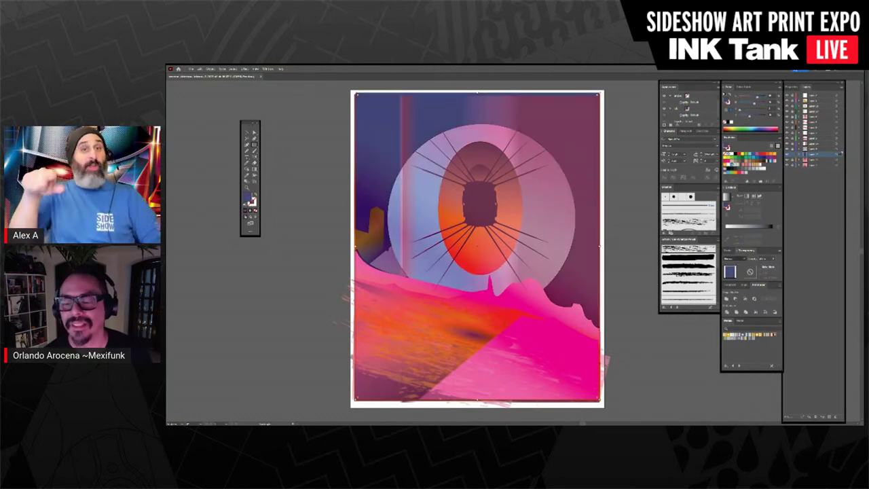
pyautogui.click(736, 307)
pyautogui.click(735, 259)
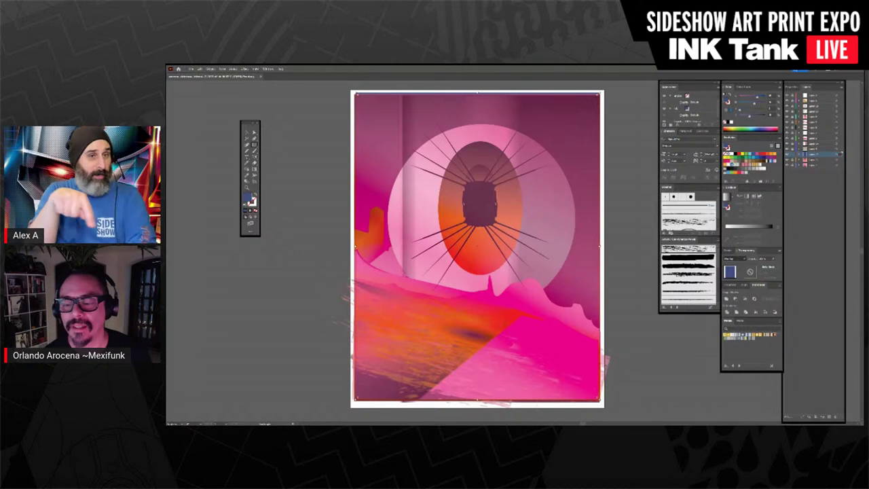
pyautogui.click(734, 325)
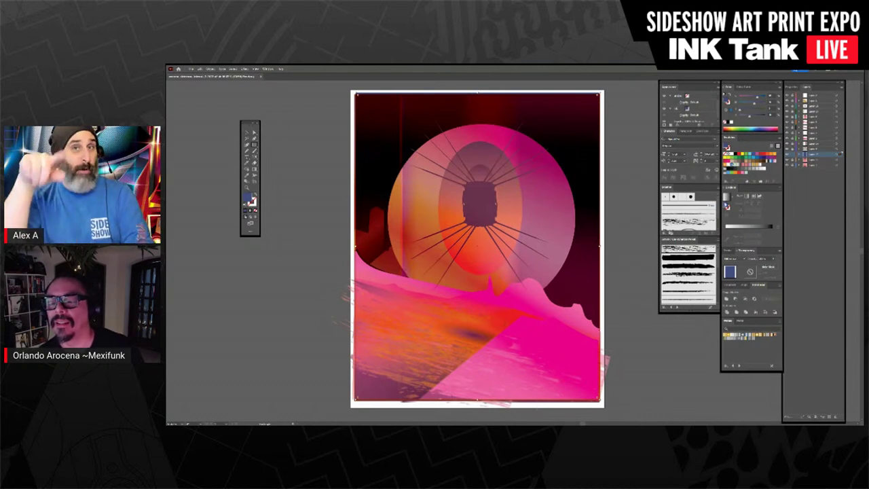
# Step: Give the rectangle a linear gradient fill running from white through blue to a dusty pink end stop
pyautogui.click(746, 234)
pyautogui.click(772, 236)
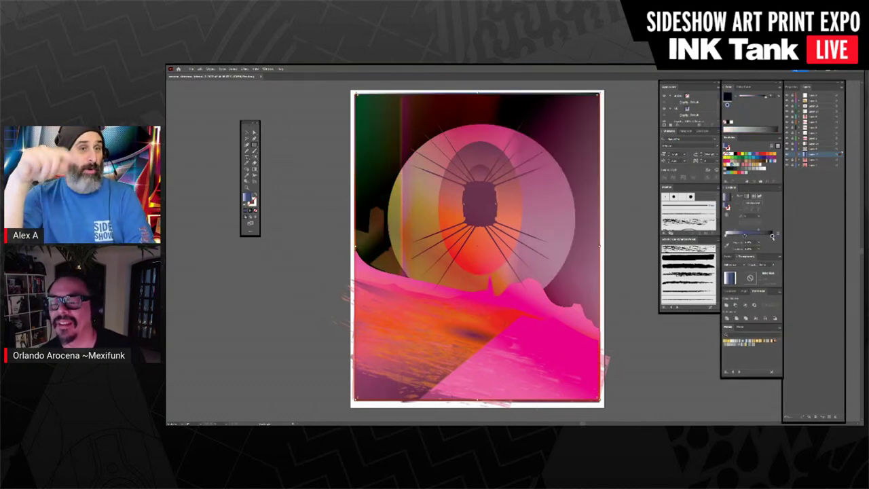
pyautogui.moveTo(772, 236)
pyautogui.mouseDown()
pyautogui.moveTo(770, 253)
pyautogui.moveTo(758, 236)
pyautogui.mouseUp()
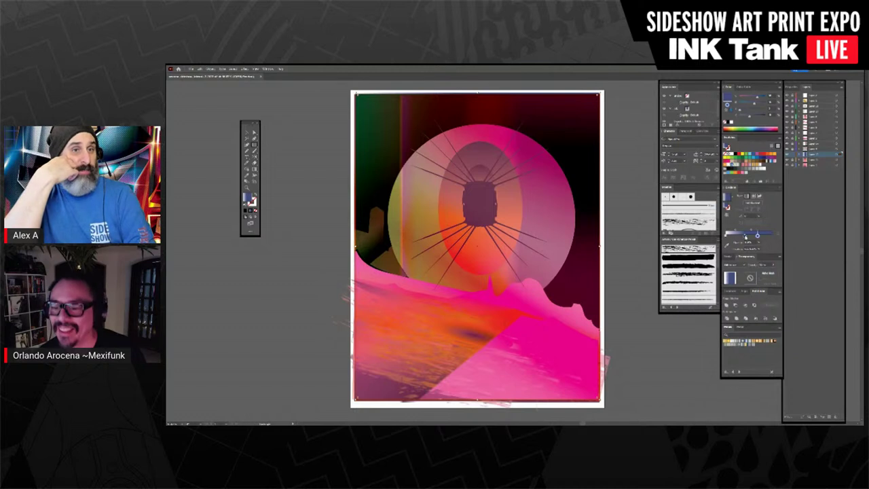
pyautogui.moveTo(756, 98)
pyautogui.mouseDown()
pyautogui.moveTo(740, 98)
pyautogui.moveTo(748, 104)
pyautogui.mouseUp()
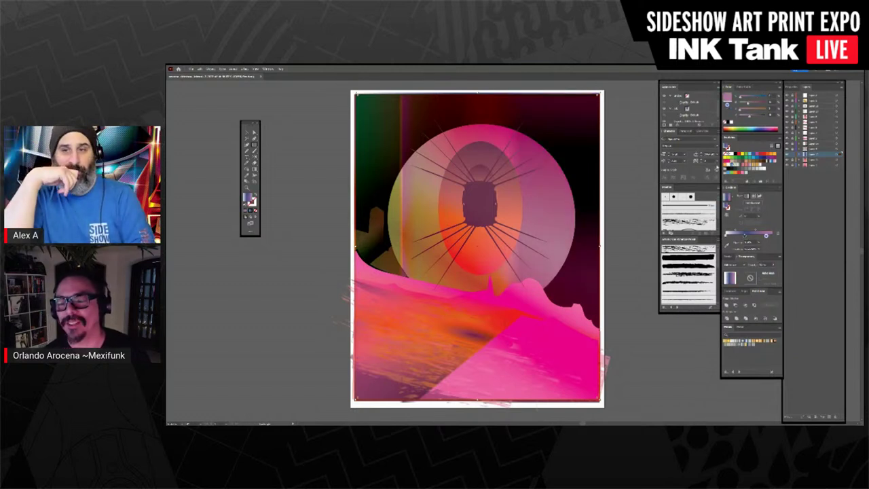
# Step: Change the gradient rectangle's blending mode to tint the sky and circle blue, deselect it and lock its layer
pyautogui.click(740, 329)
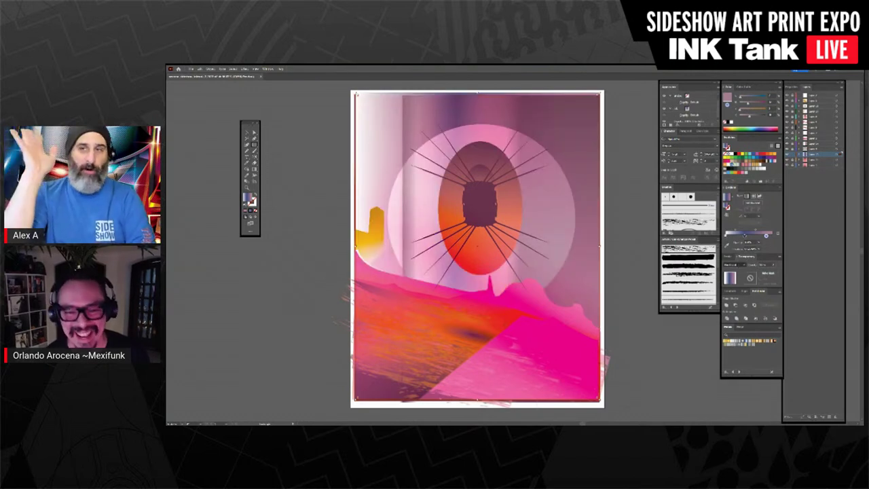
pyautogui.click(733, 343)
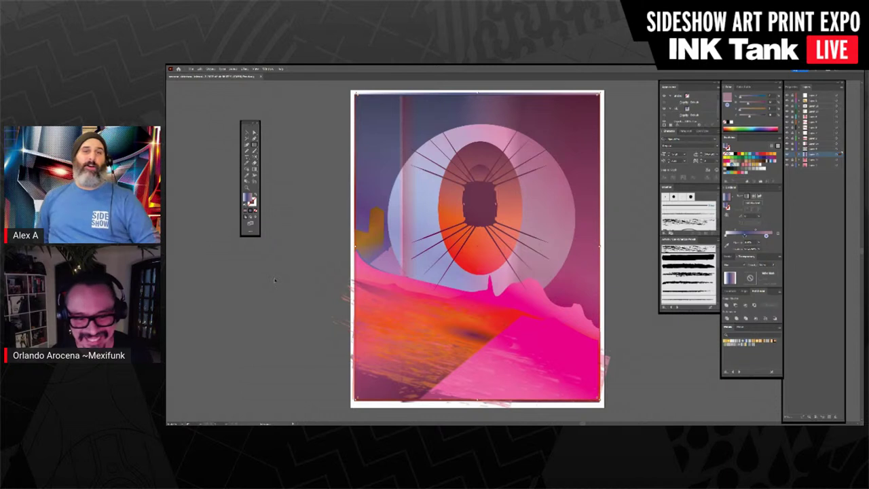
pyautogui.keyDown('ctrl'); pyautogui.click(276, 281); pyautogui.keyUp('ctrl')
pyautogui.click(792, 155)
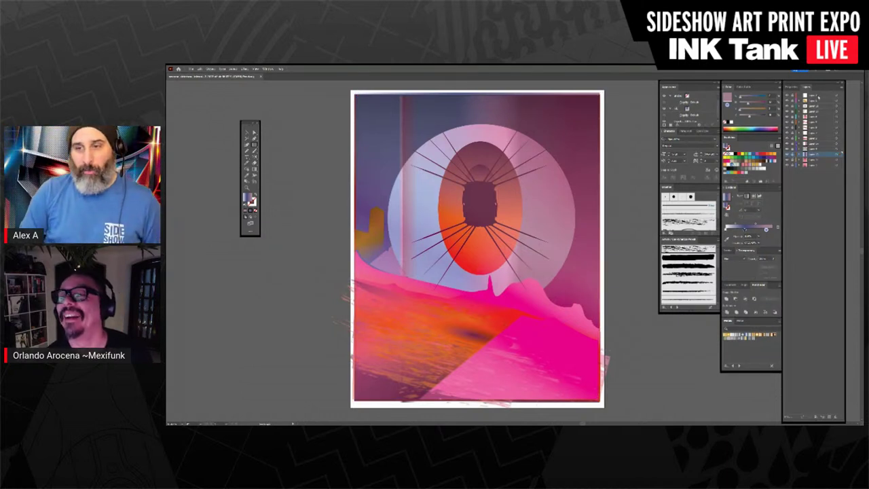
# Step: Ready the Paintbrush on a new upper layer with the gradient as stroke and its end stop lightened to pale pink
pyautogui.click(820, 101)
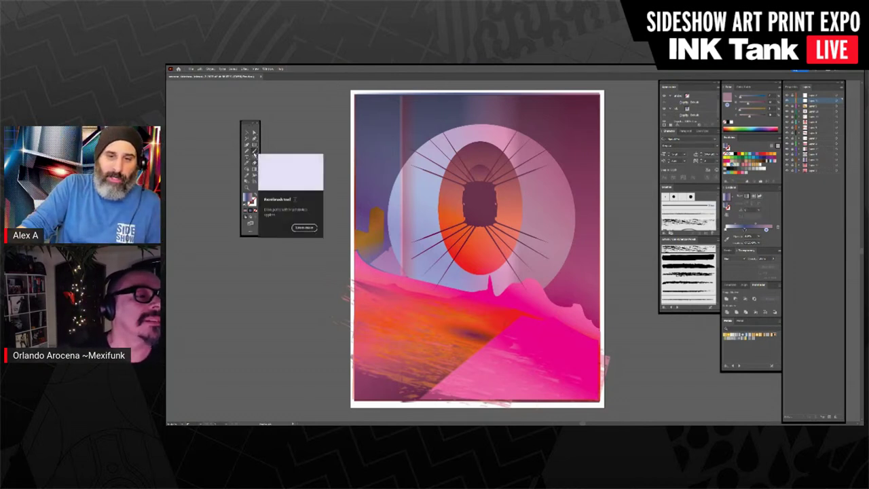
pyautogui.click(254, 151)
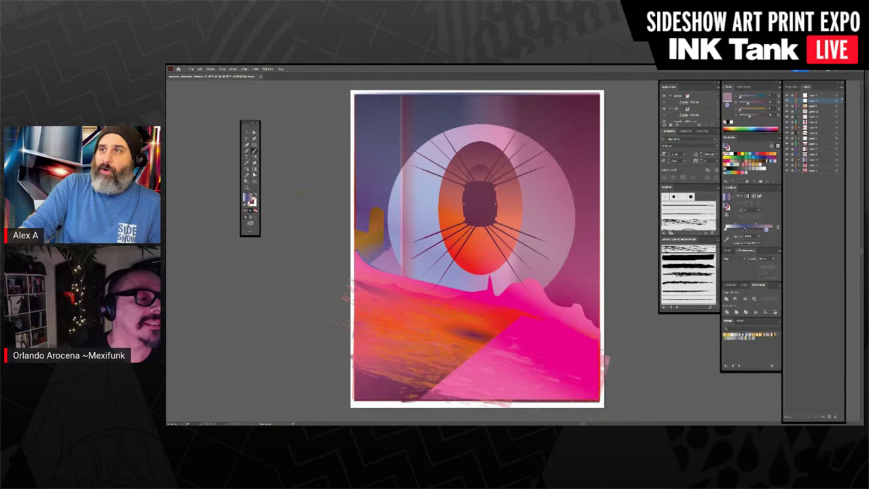
pyautogui.click(256, 195)
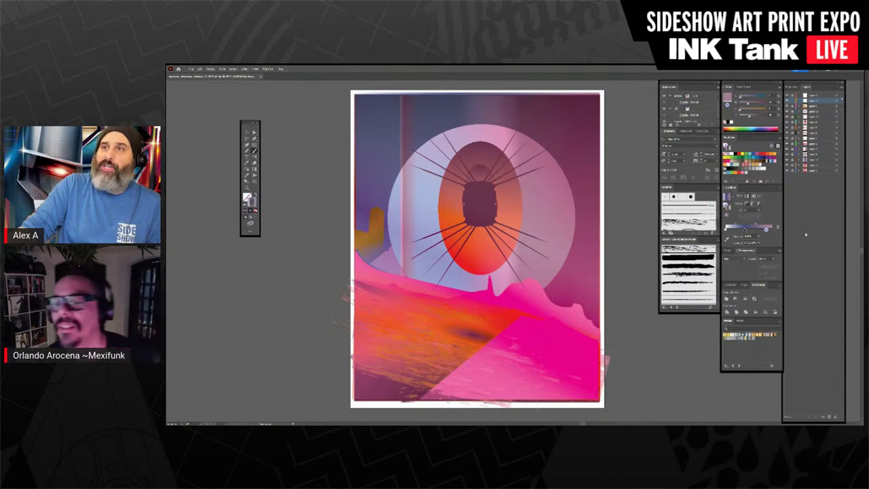
pyautogui.moveTo(767, 230)
pyautogui.mouseDown()
pyautogui.moveTo(753, 231)
pyautogui.moveTo(762, 231)
pyautogui.mouseUp()
pyautogui.moveTo(749, 116); pyautogui.dragTo(742, 104)
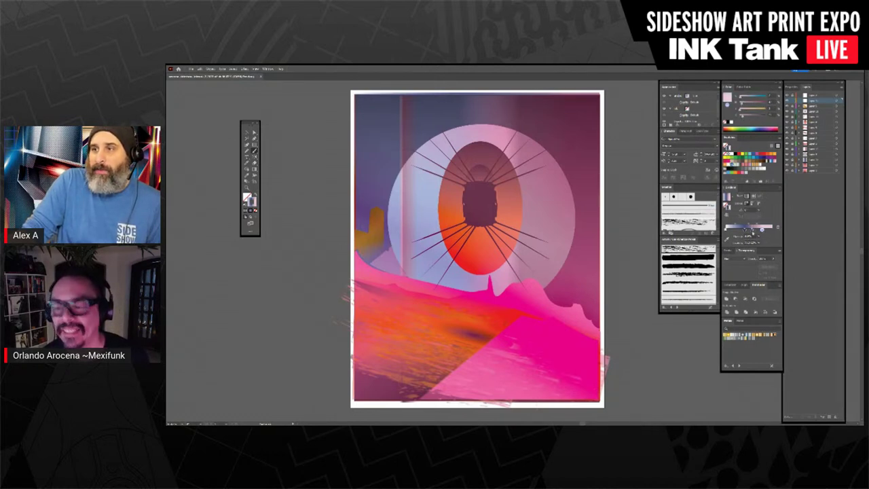
# Step: Add blue, mauve and pale cream stops to the stroke gradient and begin painting highlights on the dark centre body
pyautogui.click(752, 230)
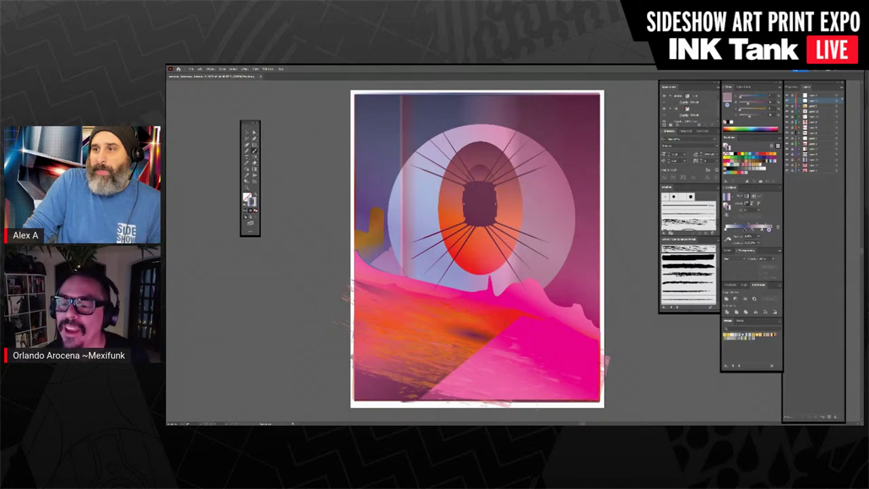
pyautogui.click(728, 233)
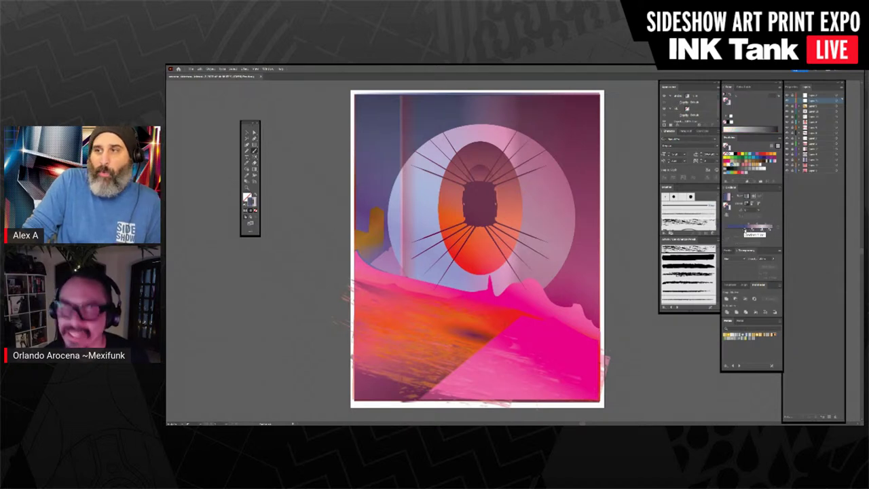
pyautogui.click(745, 230)
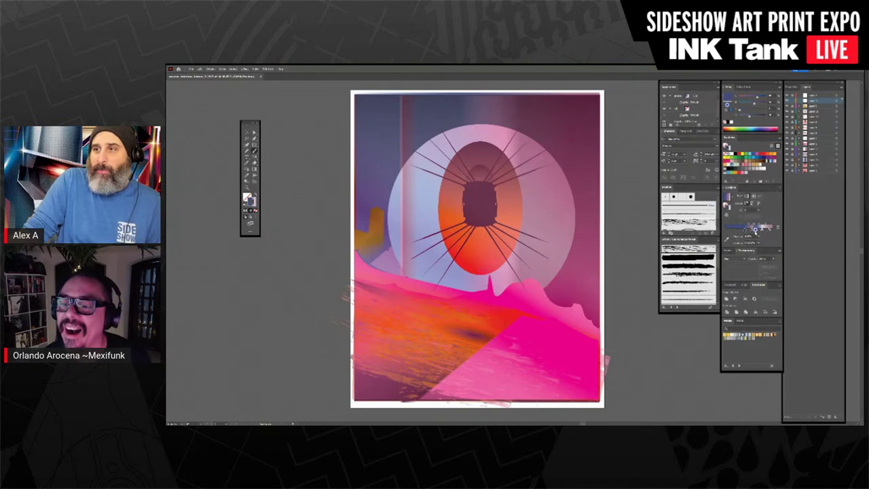
pyautogui.click(729, 234)
pyautogui.moveTo(734, 233); pyautogui.dragTo(740, 233)
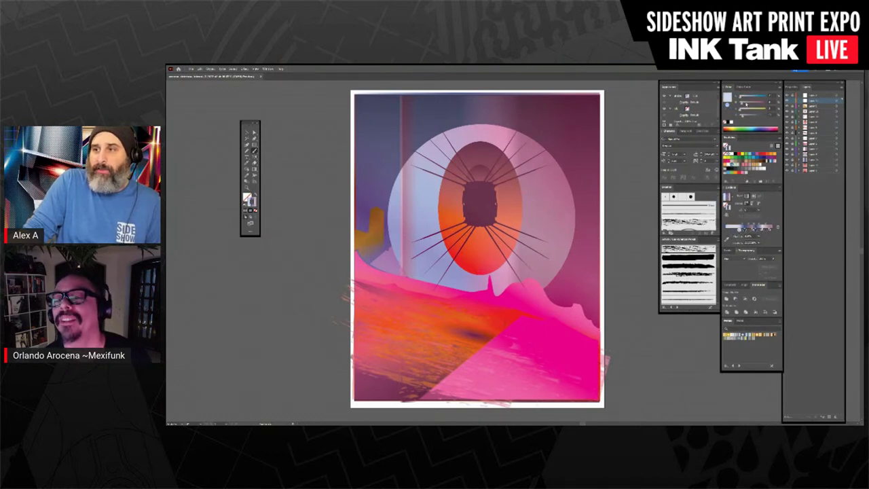
pyautogui.moveTo(753, 109); pyautogui.dragTo(748, 110)
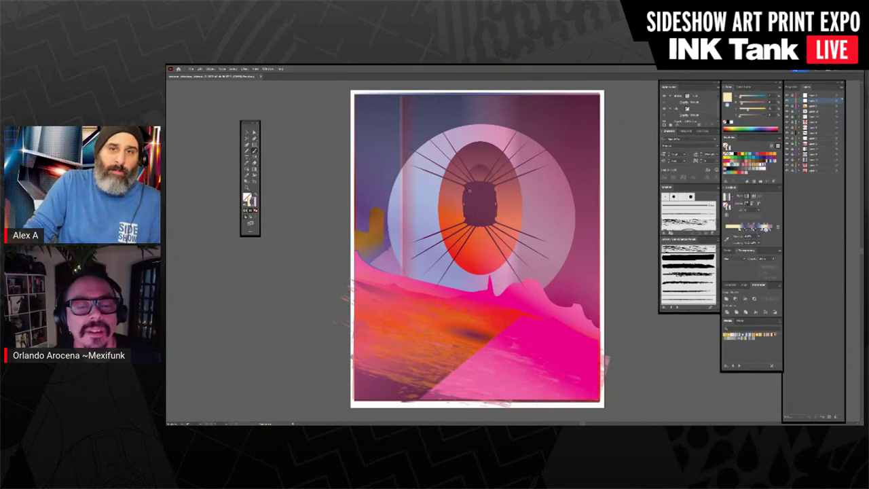
pyautogui.moveTo(469, 191); pyautogui.dragTo(464, 186)
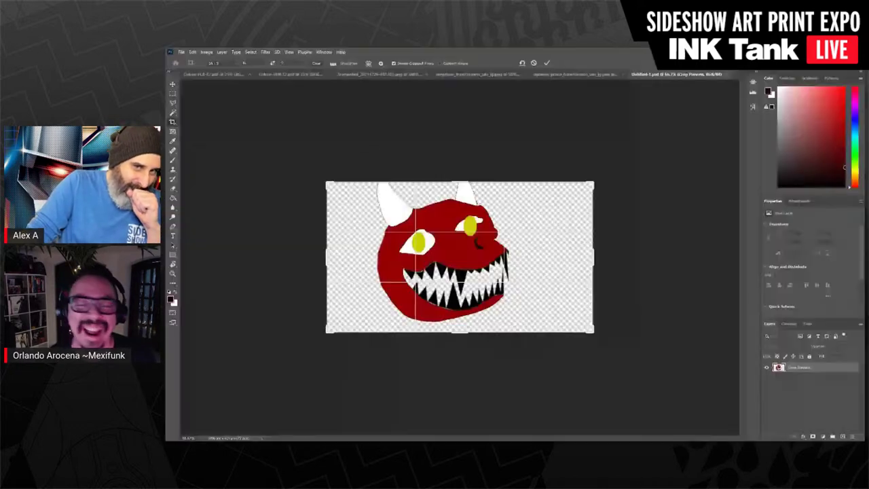
pyautogui.click(533, 62)
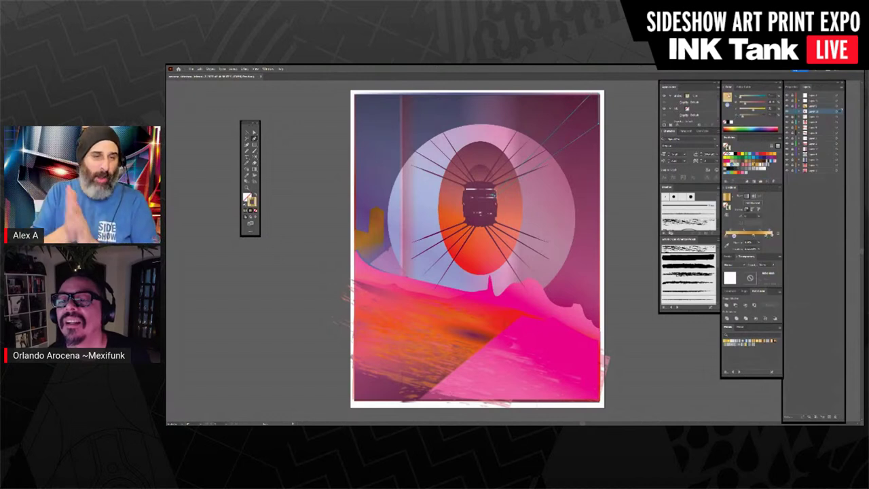
# Step: Fill the beam running to the upper-right corner with the gold gradient, change its blending mode to make it translucent, and deselect it
pyautogui.hotkey('shift', 'x')
pyautogui.press('x')
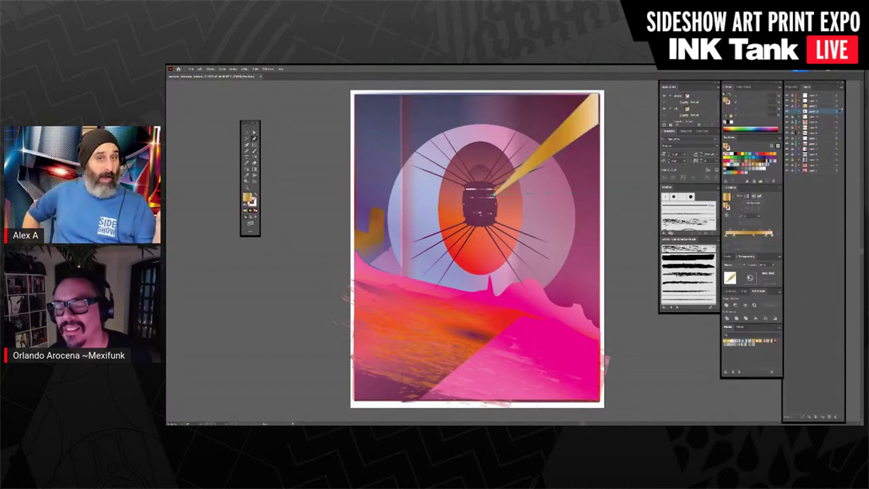
pyautogui.click(737, 313)
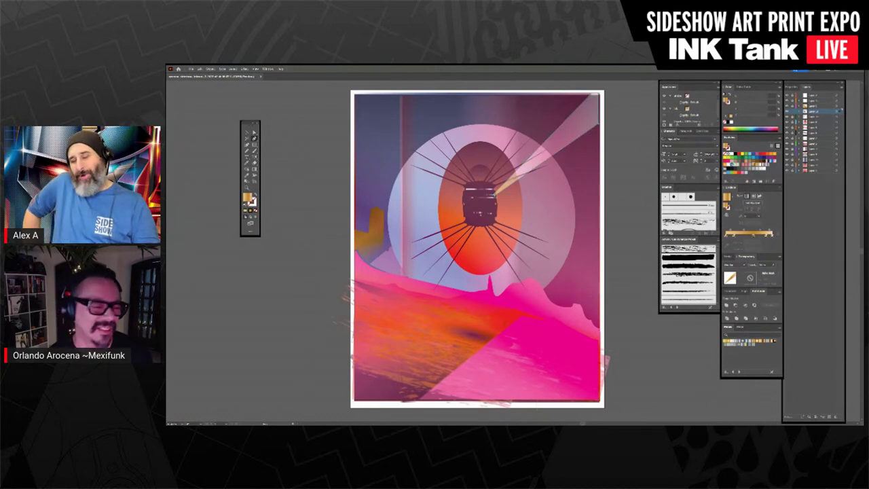
pyautogui.keyDown('ctrl'); pyautogui.click(326, 109); pyautogui.keyUp('ctrl')
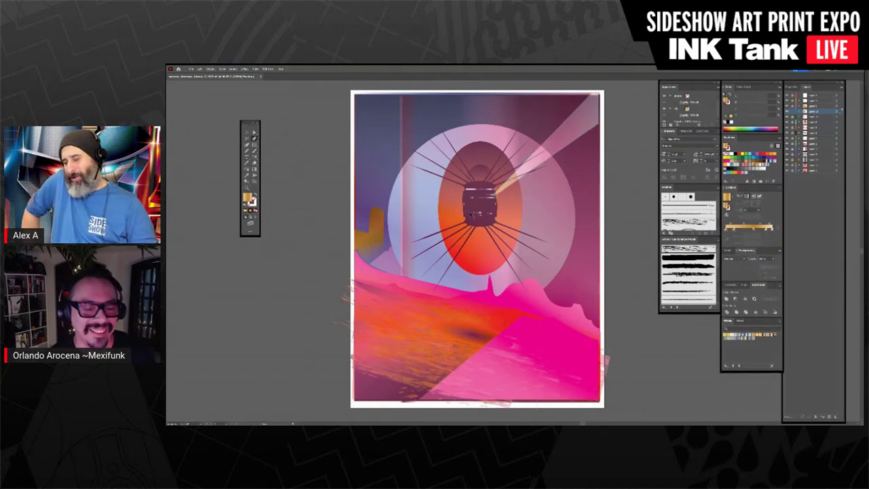
# Step: Draw a second gold beam from the centre body to the lower-left corner, change its blending mode for a bright glow, and deselect it
pyautogui.click(355, 333)
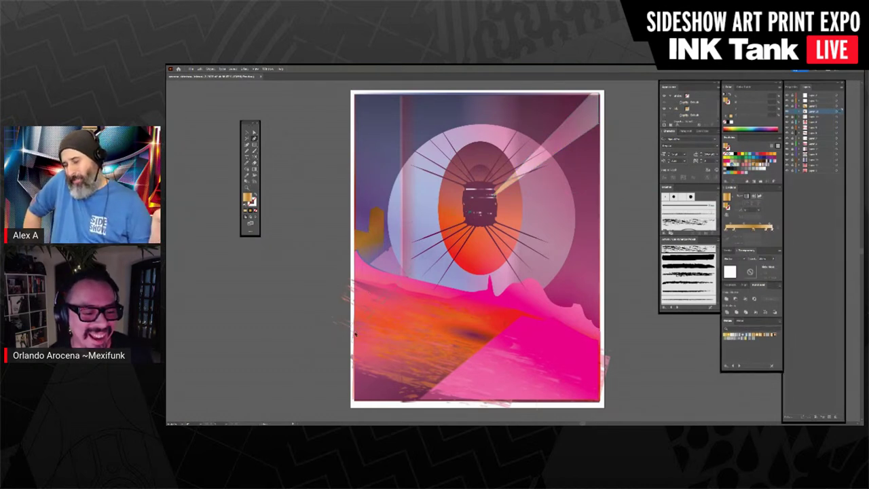
pyautogui.click(356, 400)
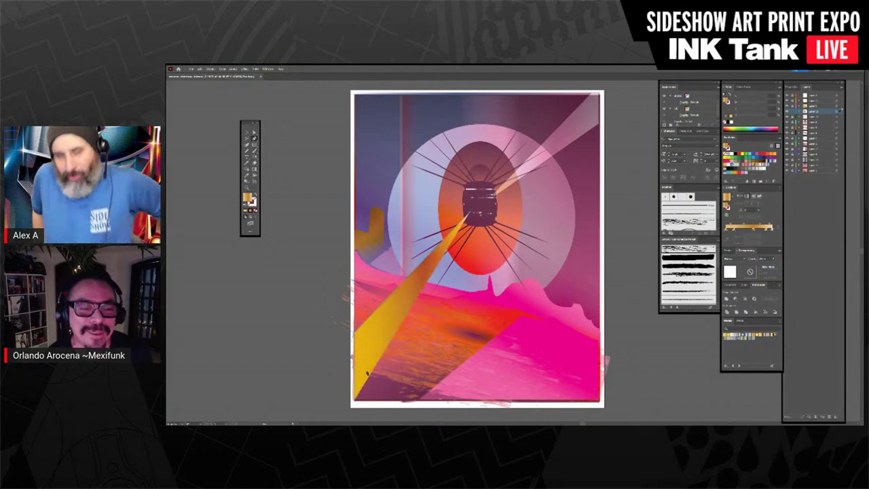
pyautogui.click(470, 215)
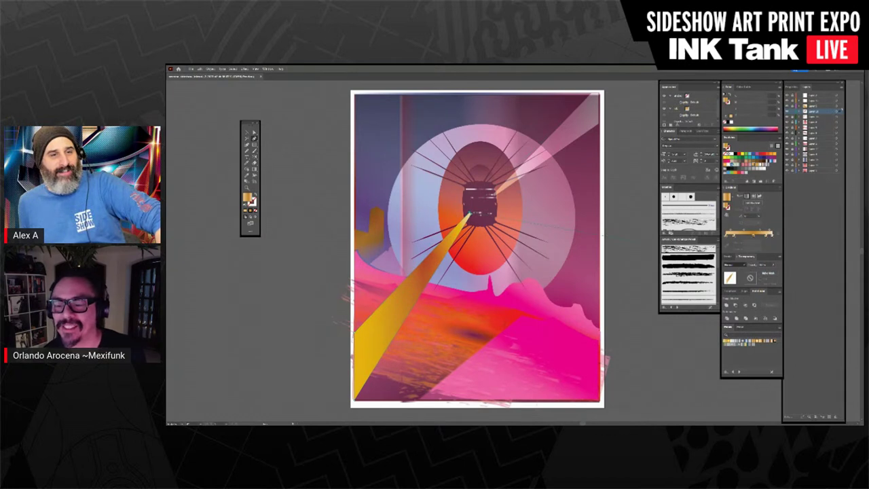
pyautogui.click(741, 326)
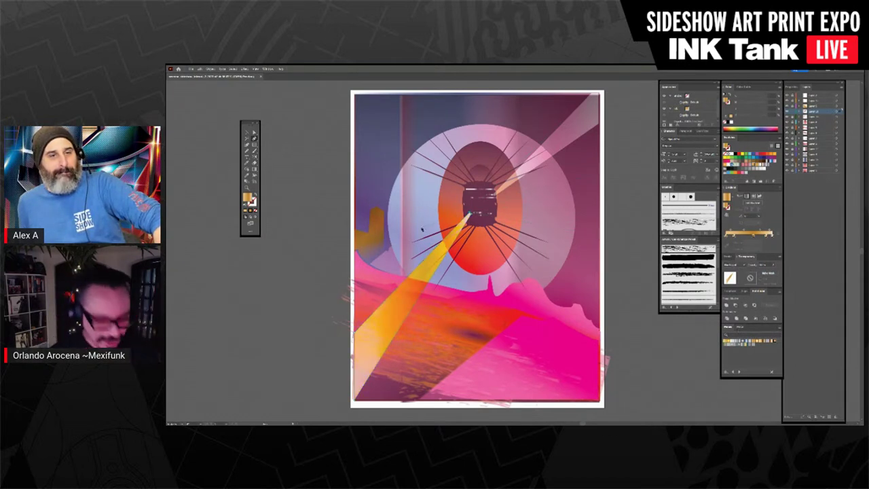
pyautogui.keyDown('ctrl'); pyautogui.click(630, 258); pyautogui.keyUp('ctrl')
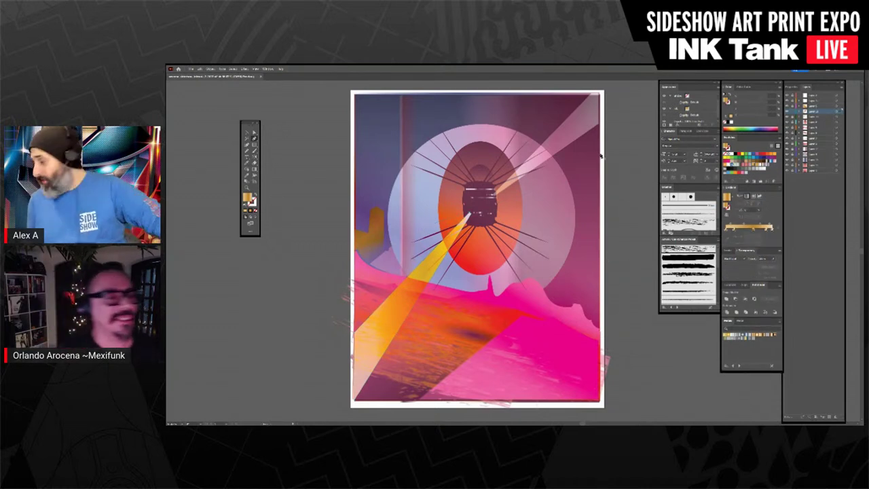
# Step: Draw a circle over the dark centre body, filled with a radial gold gradient that fades to transparent at its outer edge
pyautogui.press('v')
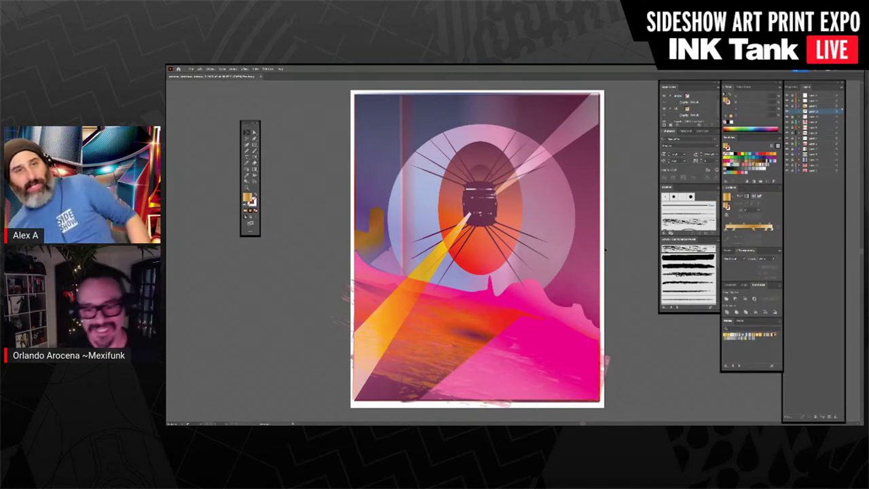
pyautogui.click(255, 145)
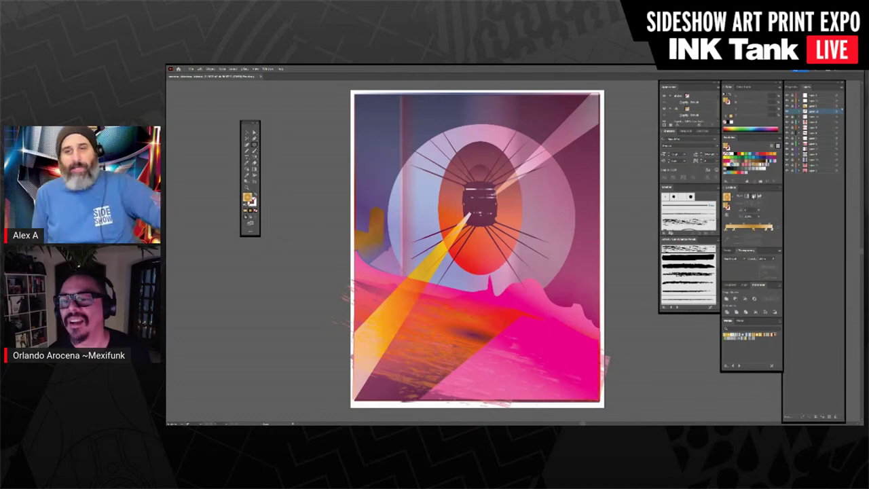
pyautogui.click(771, 229)
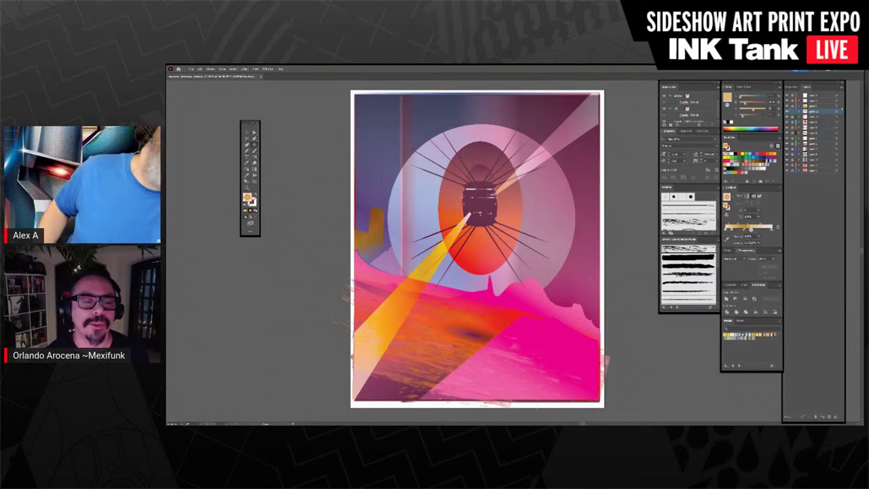
pyautogui.moveTo(457, 190)
pyautogui.mouseDown()
pyautogui.moveTo(559, 250)
pyautogui.moveTo(480, 204)
pyautogui.mouseUp()
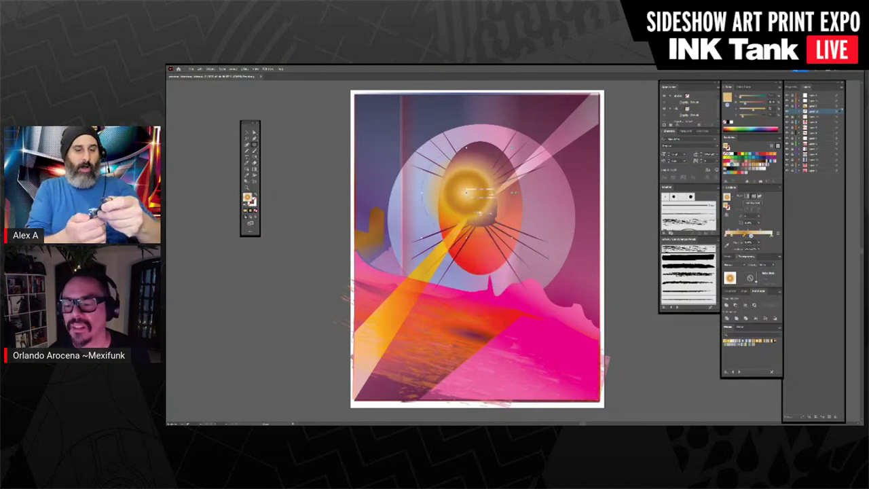
# Step: Change the gold circle's blending mode for a bright glow and arrange it behind the dark centre body
pyautogui.click(726, 328)
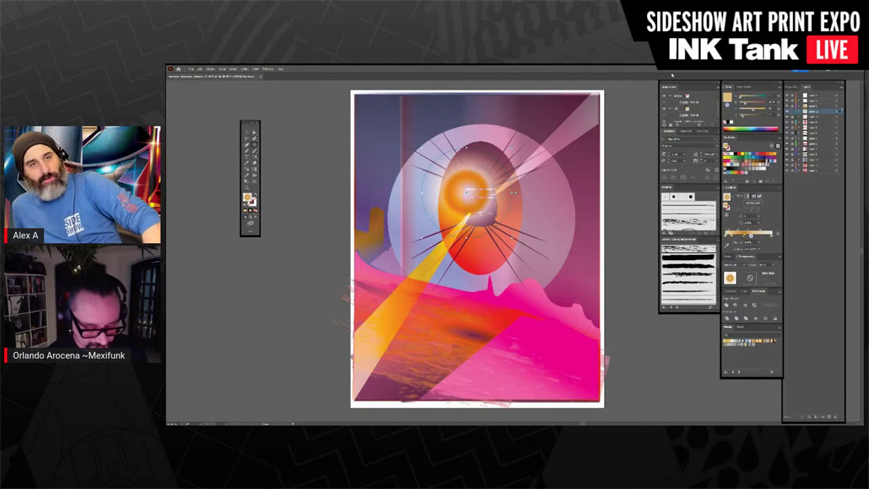
pyautogui.hotkey('ctrl', '[')
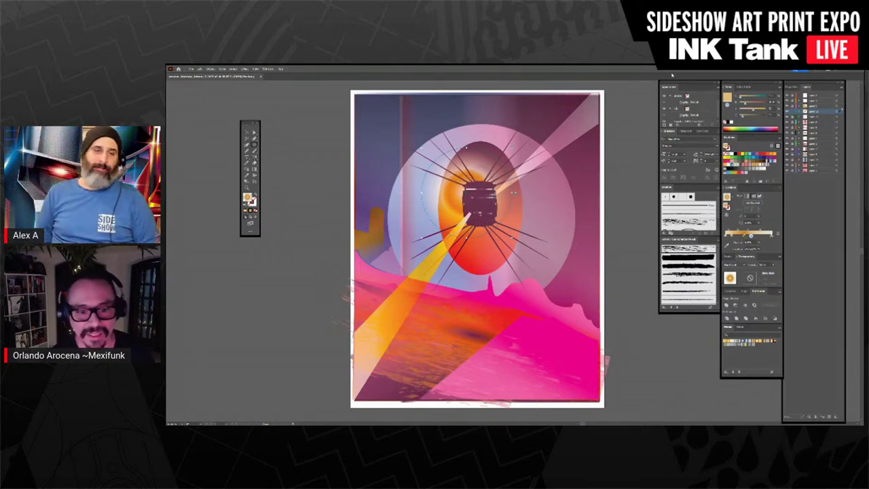
pyautogui.moveTo(457, 195)
pyautogui.mouseDown()
pyautogui.moveTo(471, 197)
pyautogui.moveTo(461, 198)
pyautogui.mouseUp()
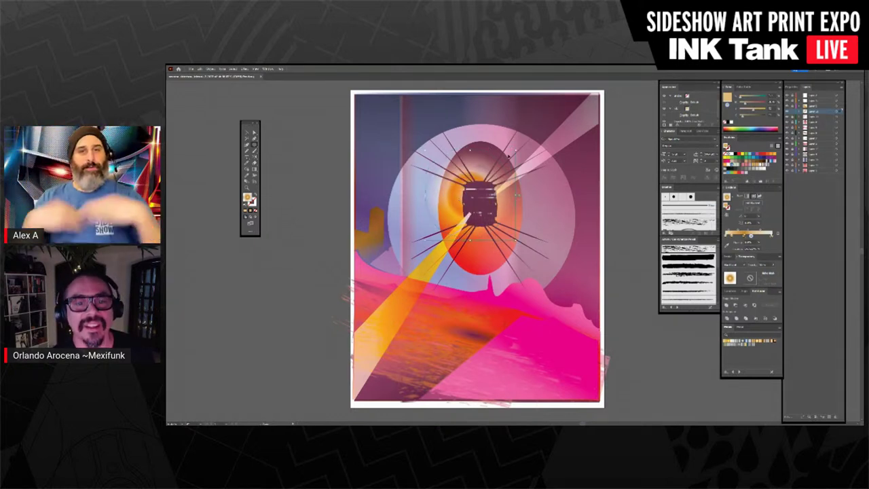
# Step: Enlarge the gold glow, centre it behind the dark body, and deselect it
pyautogui.keyDown('ctrl'); pyautogui.click(568, 104); pyautogui.keyUp('ctrl')
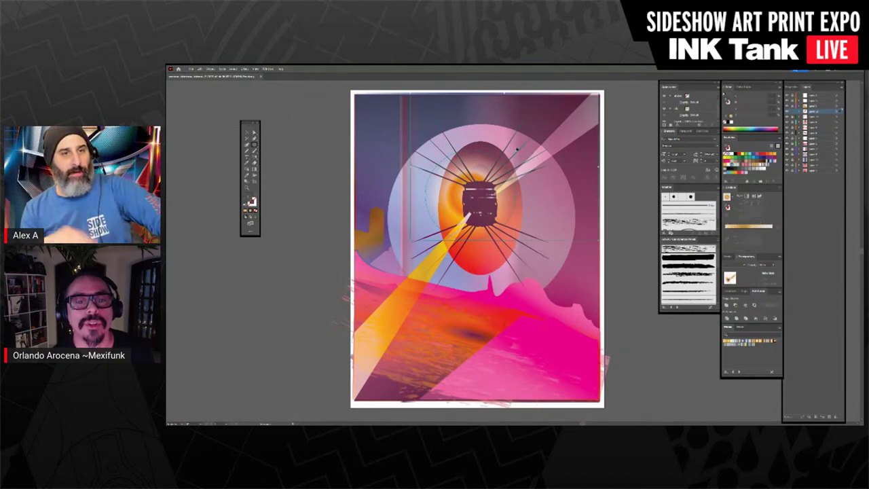
pyautogui.click(445, 201)
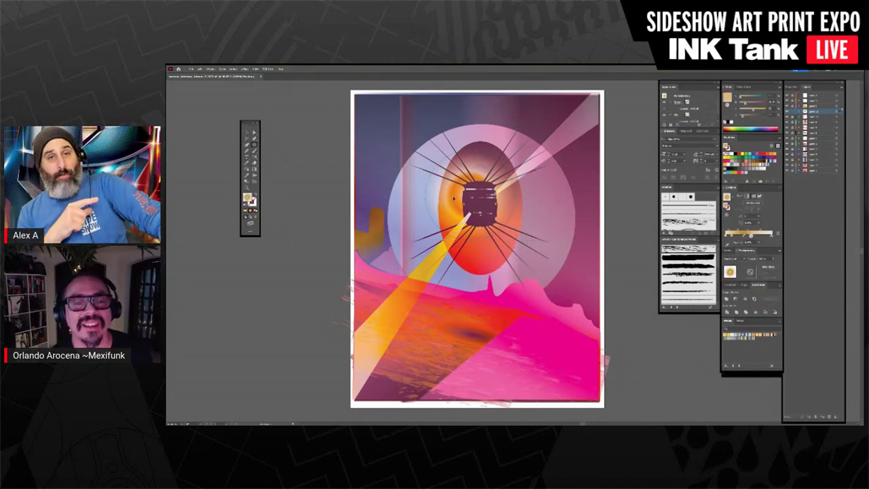
pyautogui.moveTo(518, 151); pyautogui.dragTo(566, 119)
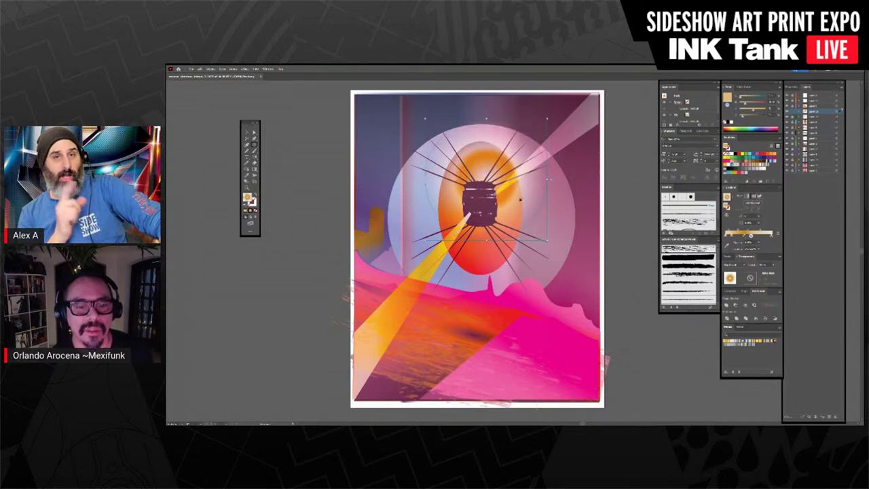
pyautogui.moveTo(521, 199); pyautogui.dragTo(507, 219)
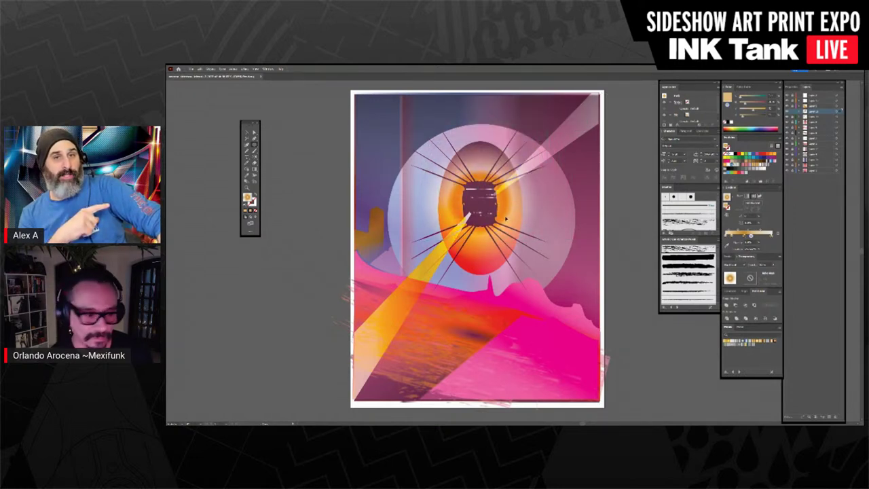
pyautogui.click(264, 260)
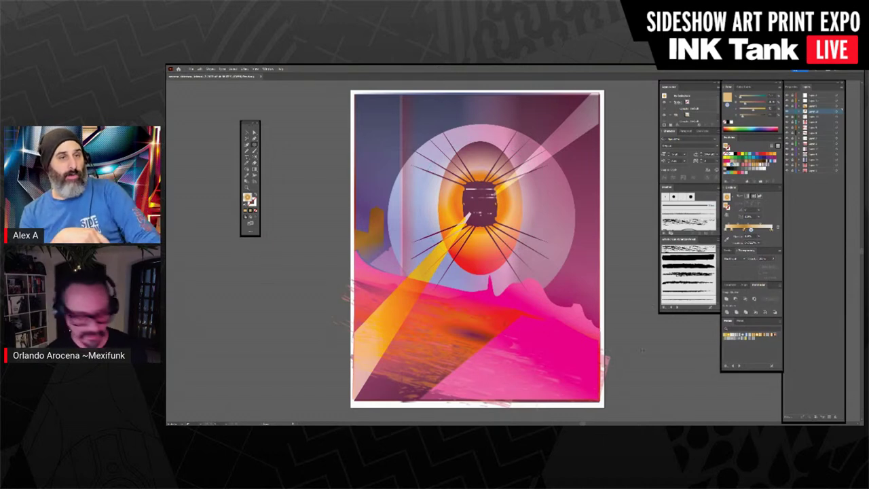
pyautogui.click(639, 229)
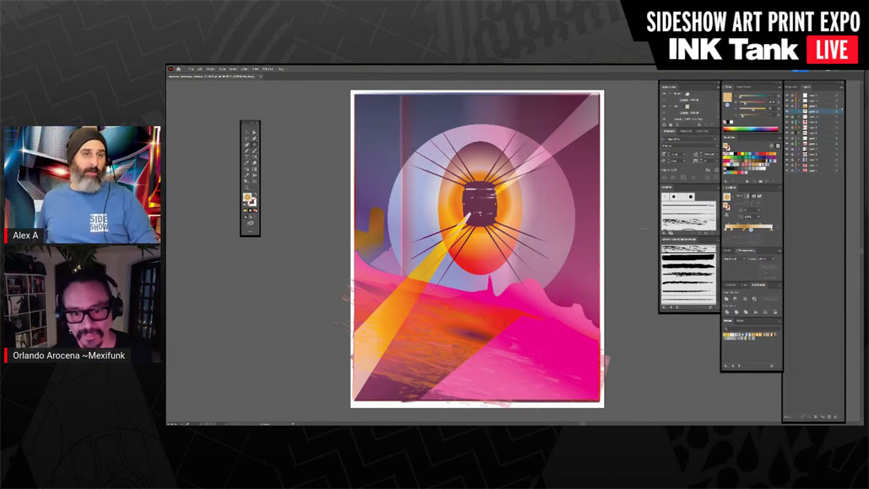